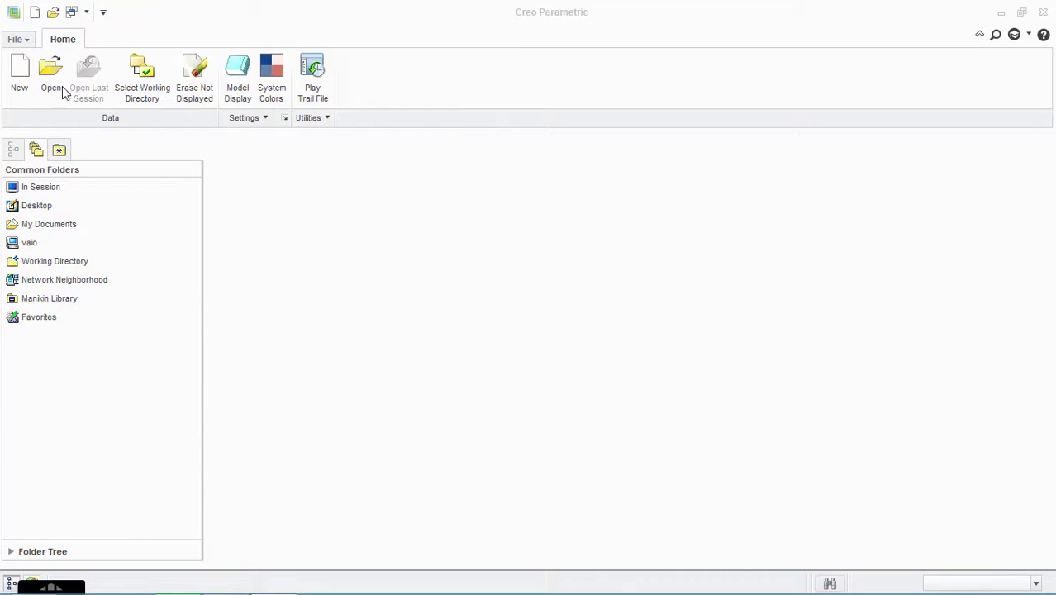
- Create a new solid part named m3deisgn using the default template
click(17, 76)
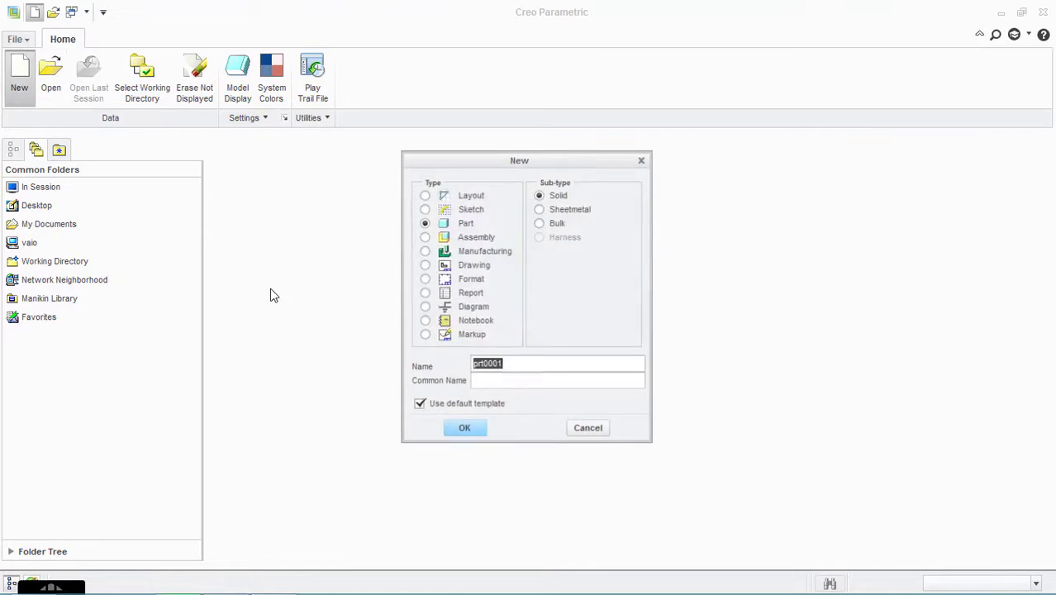
text(m3deisgn)
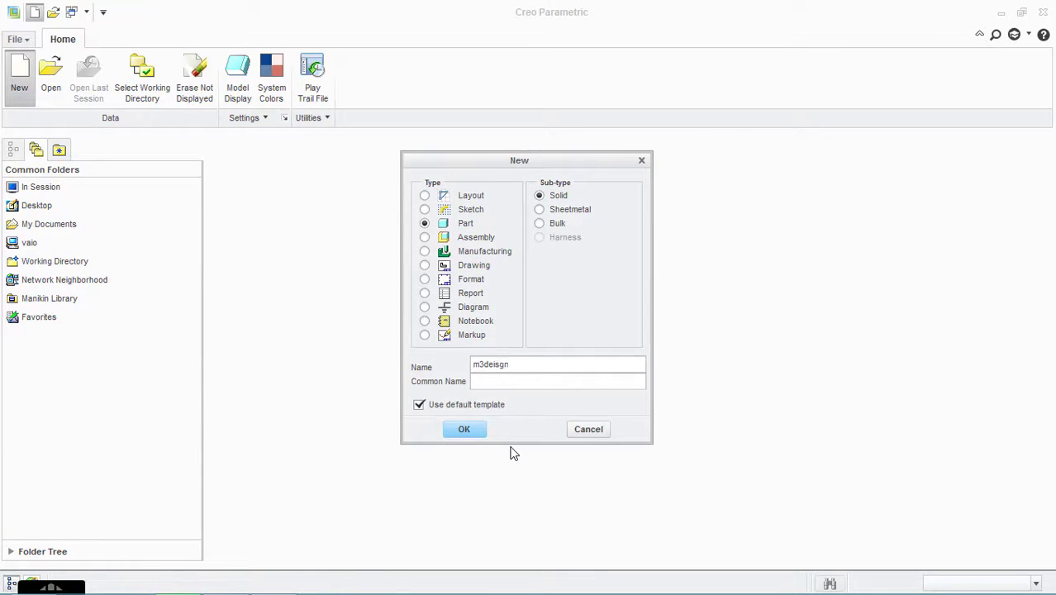
key(Return)
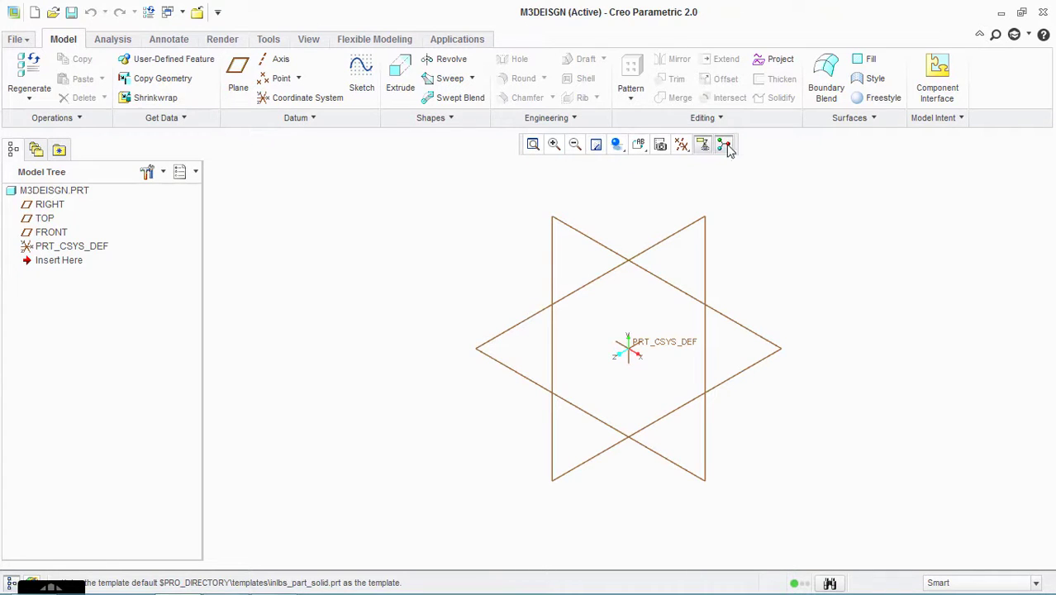
- Hide the datum planes and start a sketch on the FRONT plane, viewed face-on
click(680, 145)
click(707, 253)
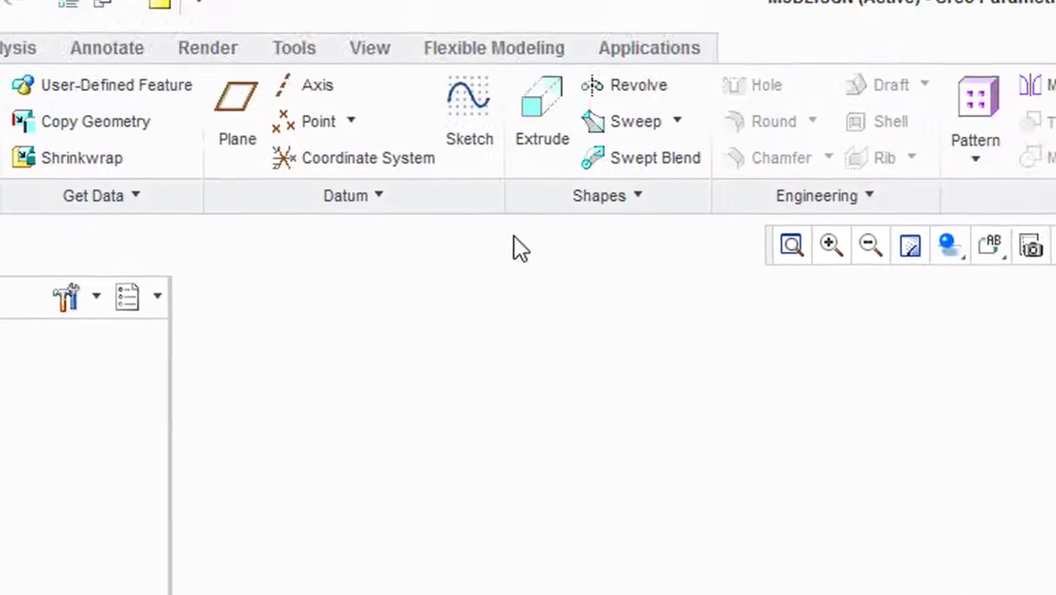
click(480, 108)
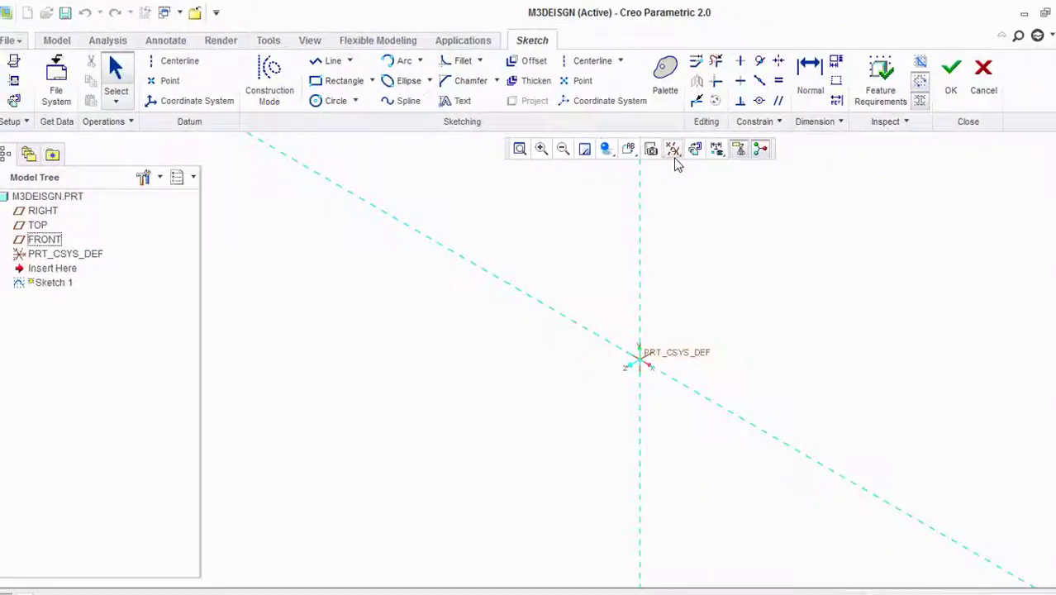
click(609, 206)
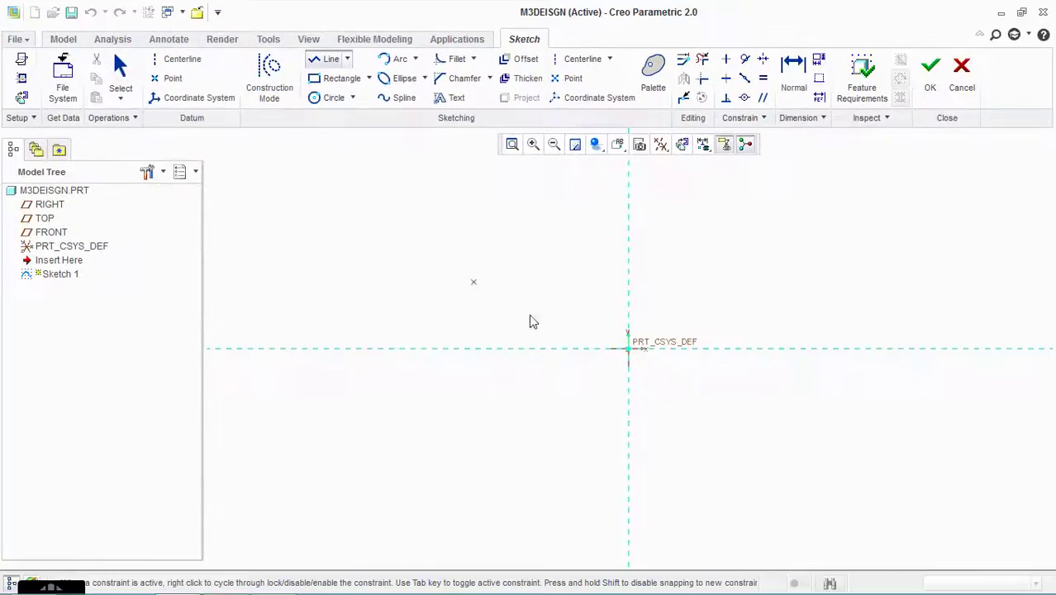
- Draw a horizontal line from the origin along the positive horizontal reference and set its length to 35
click(628, 348)
click(698, 357)
middle_click(698, 357)
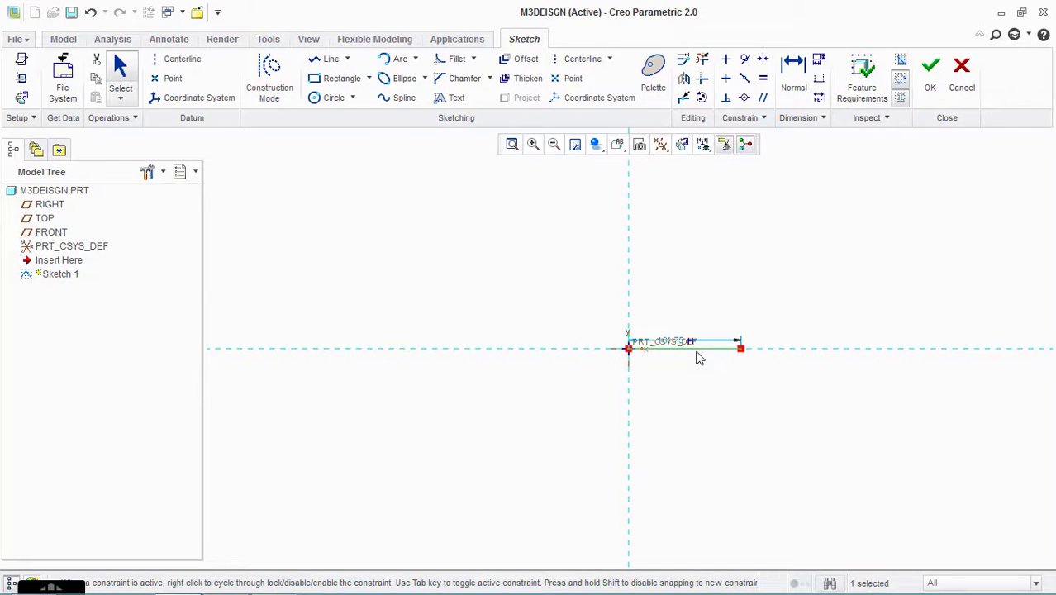
drag(675, 347, 676, 279)
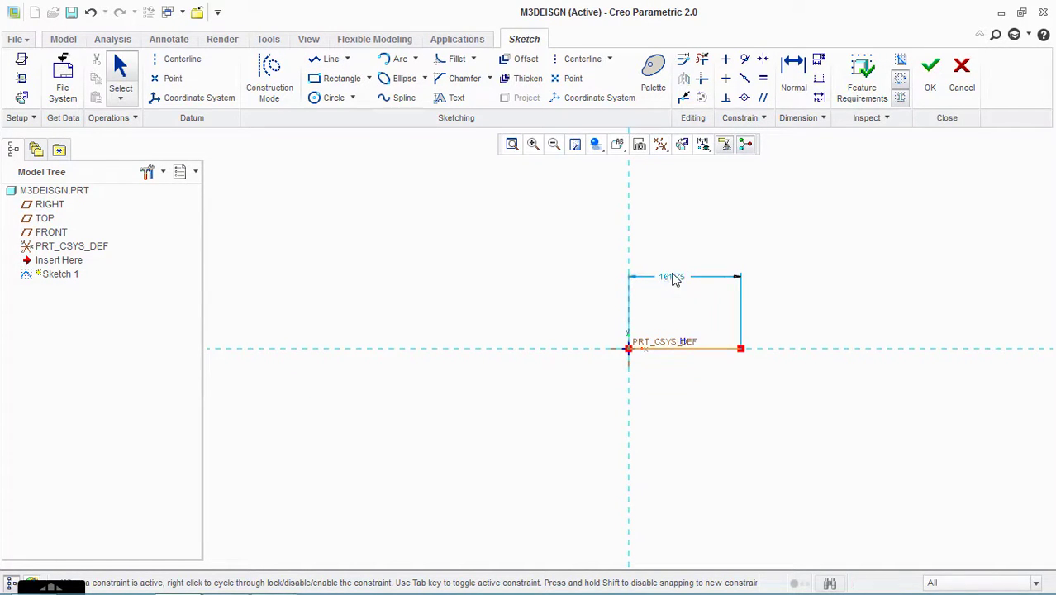
double_click(676, 277)
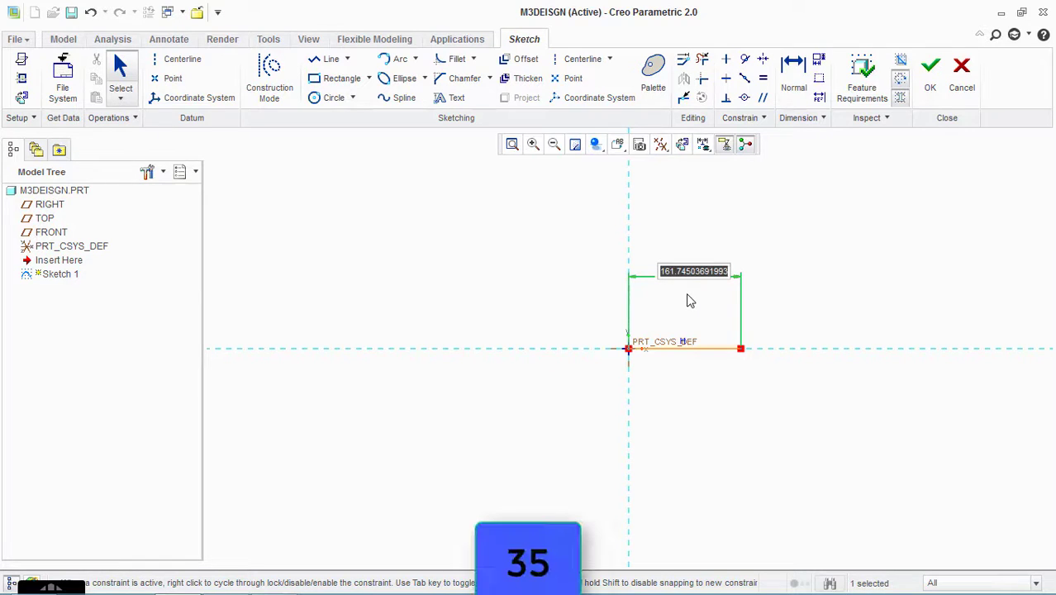
text(35)
key(Return)
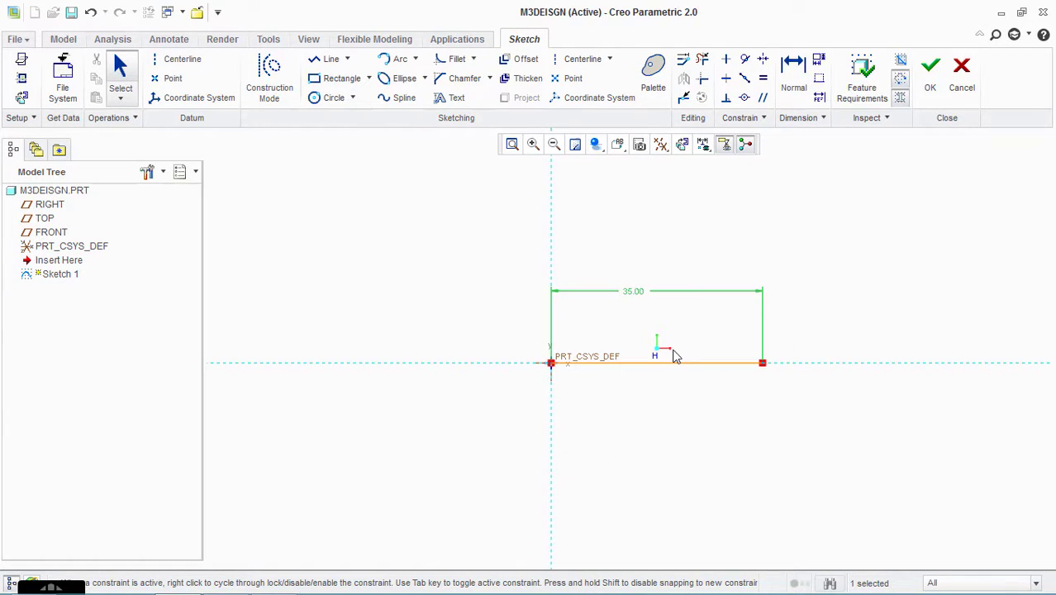
- Sketch a circle about 101 in diameter, centred on the vertical reference about 13 below the origin
scroll(699, 264, down, 2)
scroll(768, 249, up, 1)
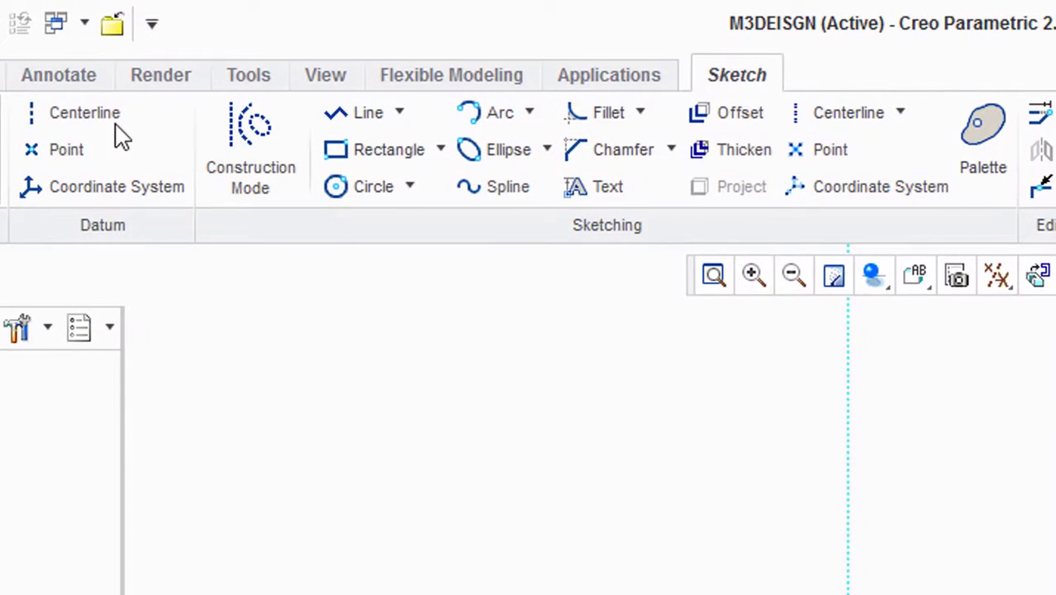
click(336, 184)
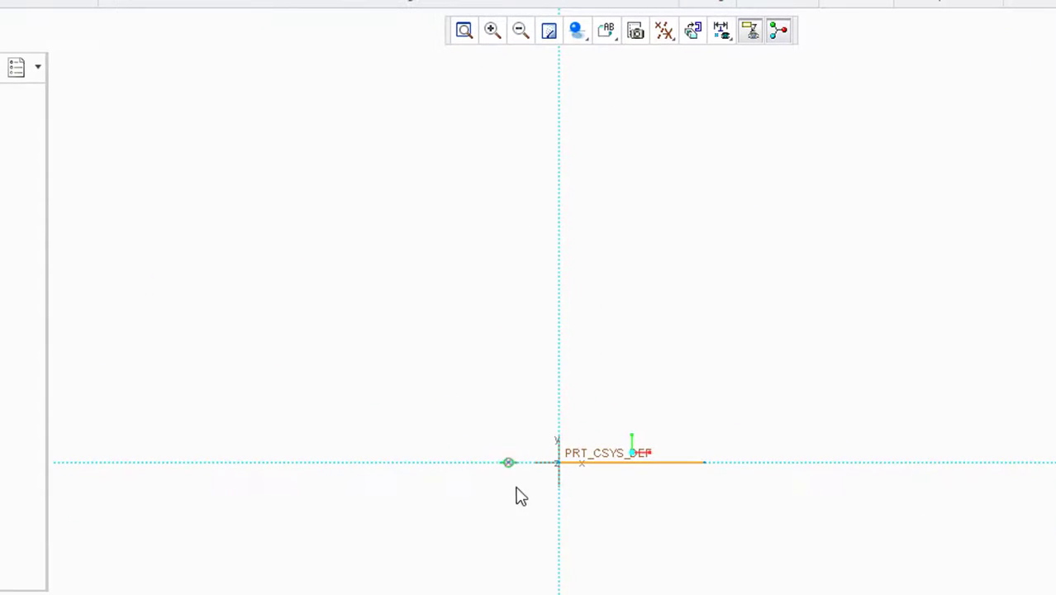
click(559, 517)
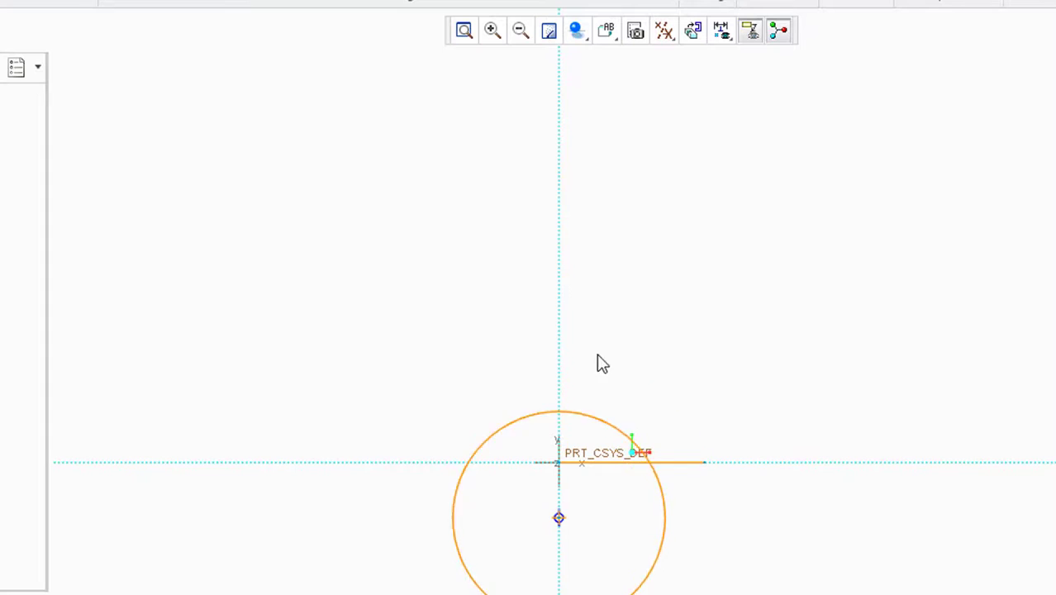
click(583, 310)
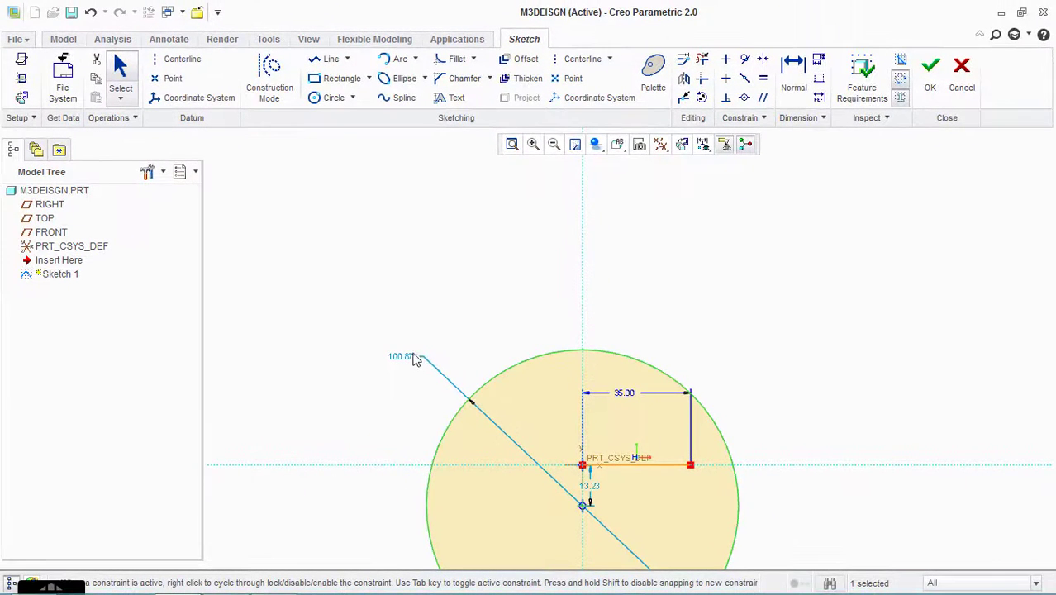
- Set the circle's diameter to 378 and move its centre down to about 129 below the origin
double_click(404, 357)
text(372)
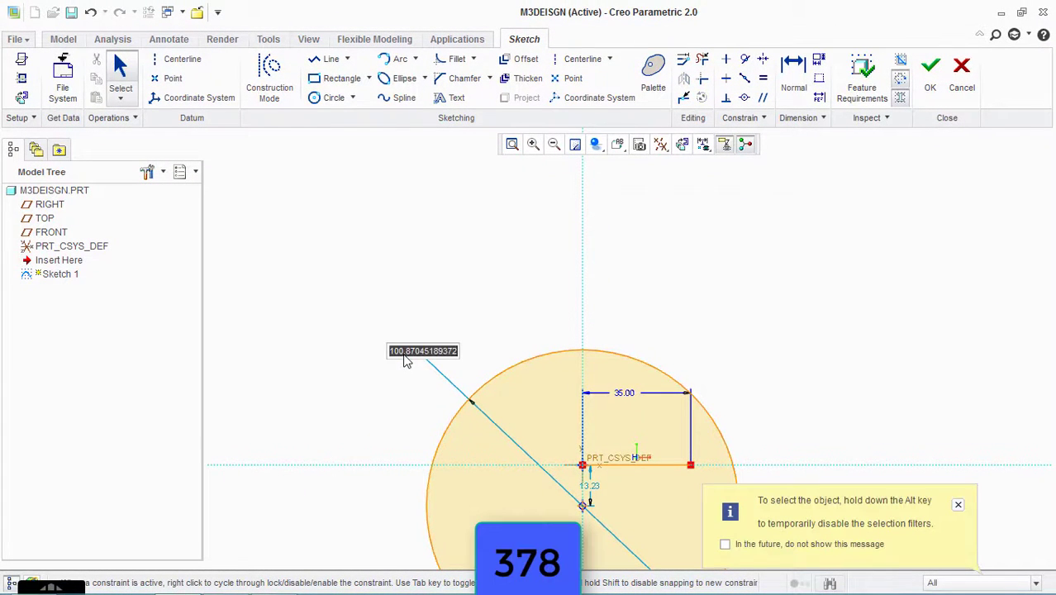
text(78)
key(Return)
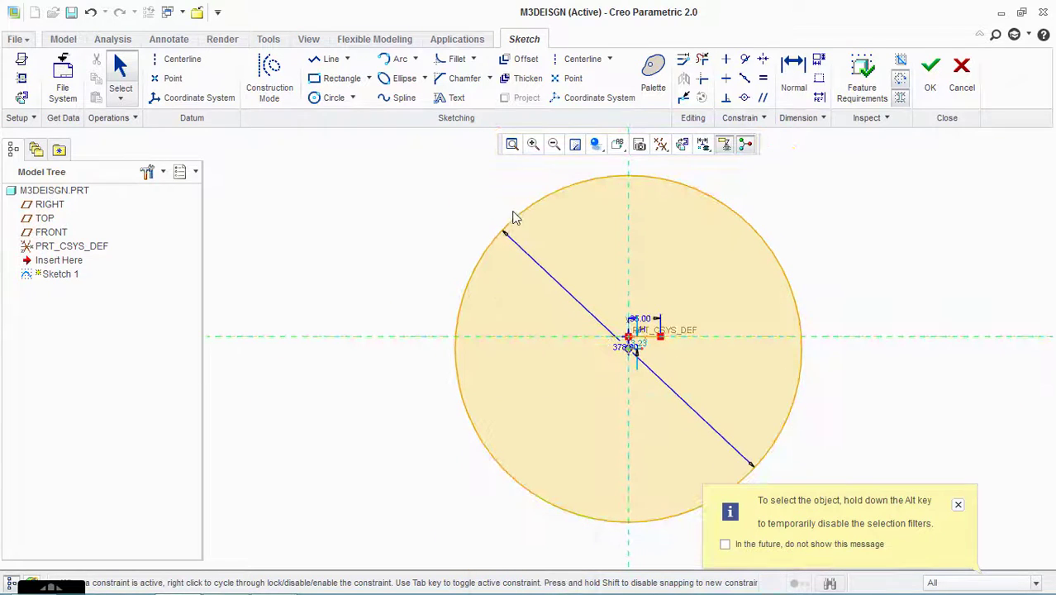
drag(629, 349, 633, 467)
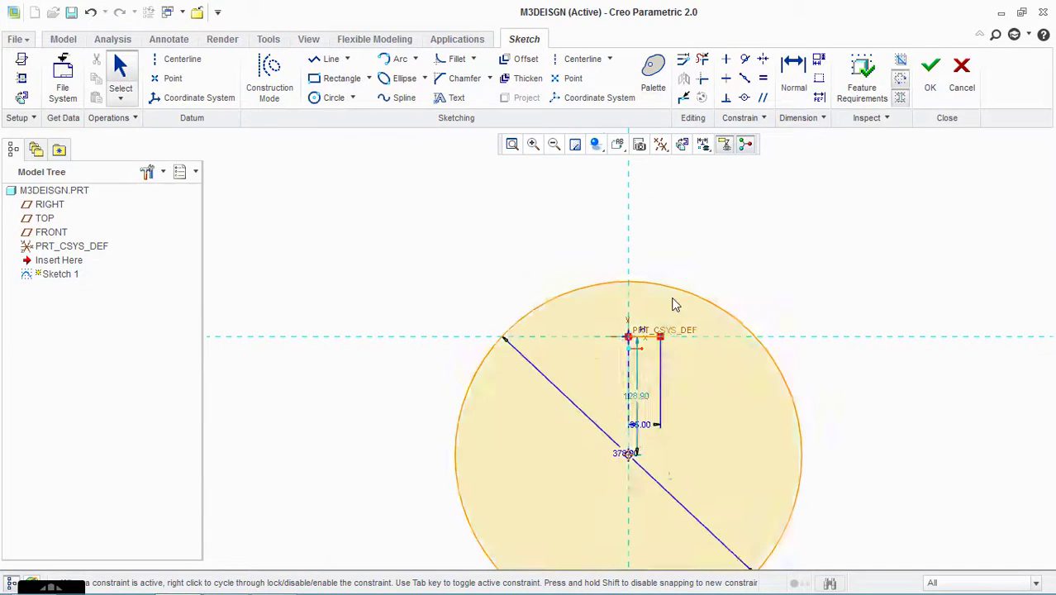
- Add a vertical centerline through the outer end of the 35-long horizontal line
scroll(671, 302, down, 3)
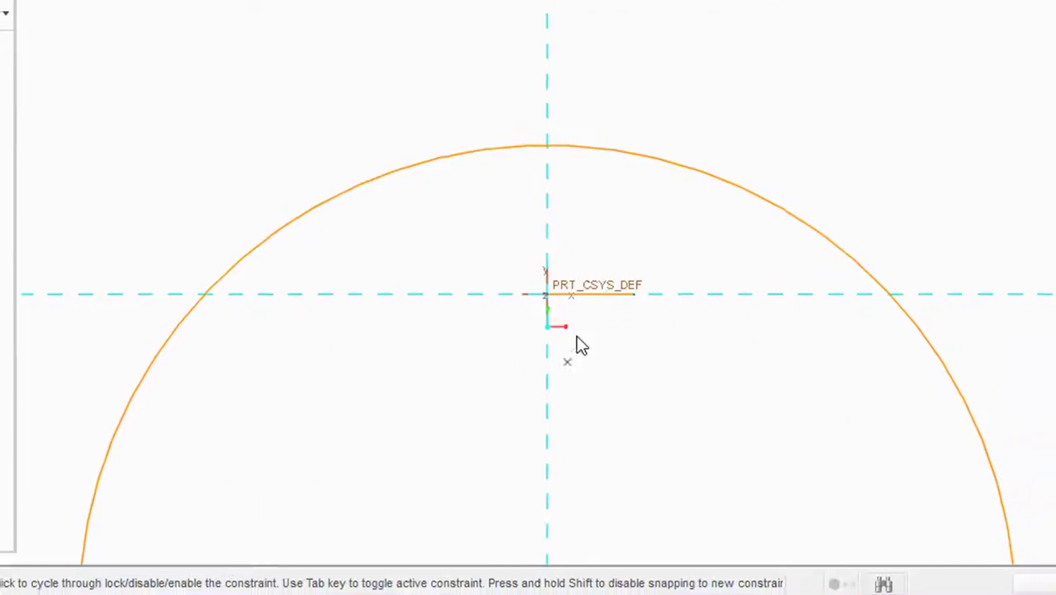
click(631, 293)
click(633, 195)
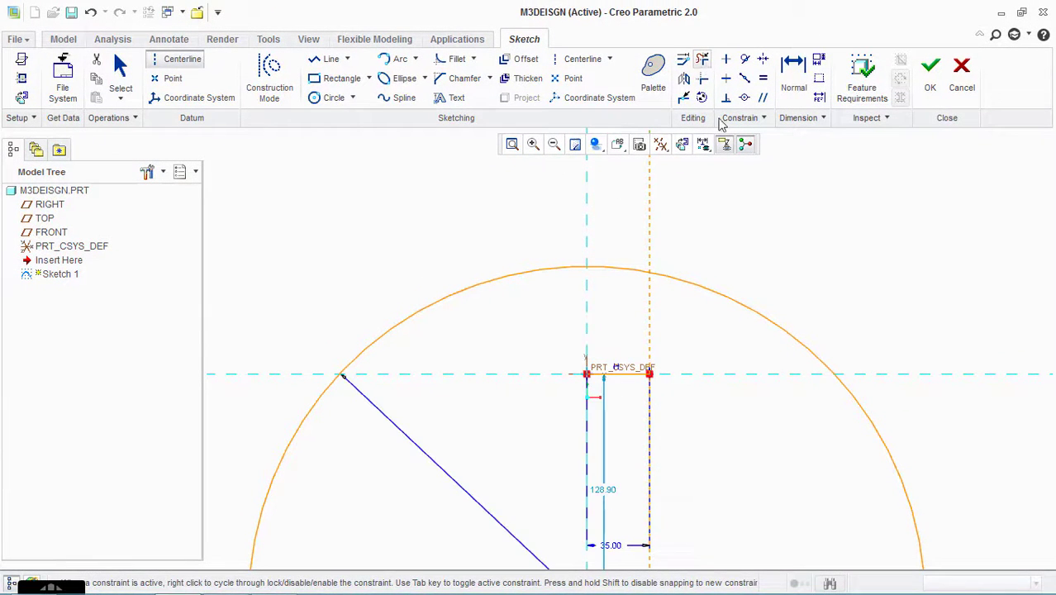
- Trim away the parts of the circle outside the strip between the vertical reference and the centerline
mouse_move(703, 262)
mouse_down()
mouse_move(705, 393)
mouse_move(462, 411)
mouse_up()
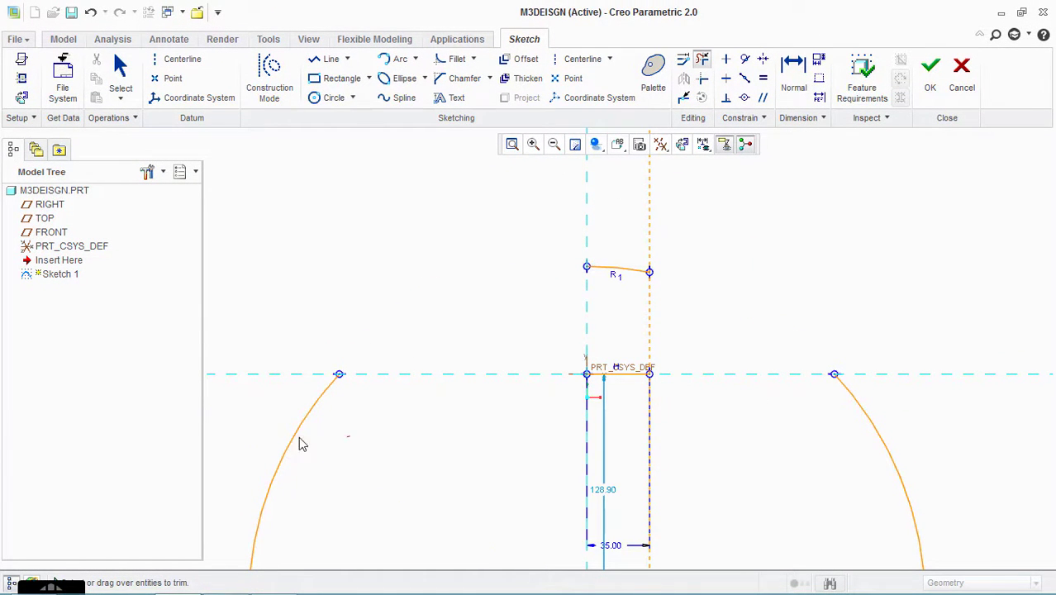
scroll(405, 319, down, 3)
mouse_move(394, 434)
mouse_down()
mouse_move(326, 491)
mouse_move(672, 499)
mouse_move(645, 479)
mouse_up()
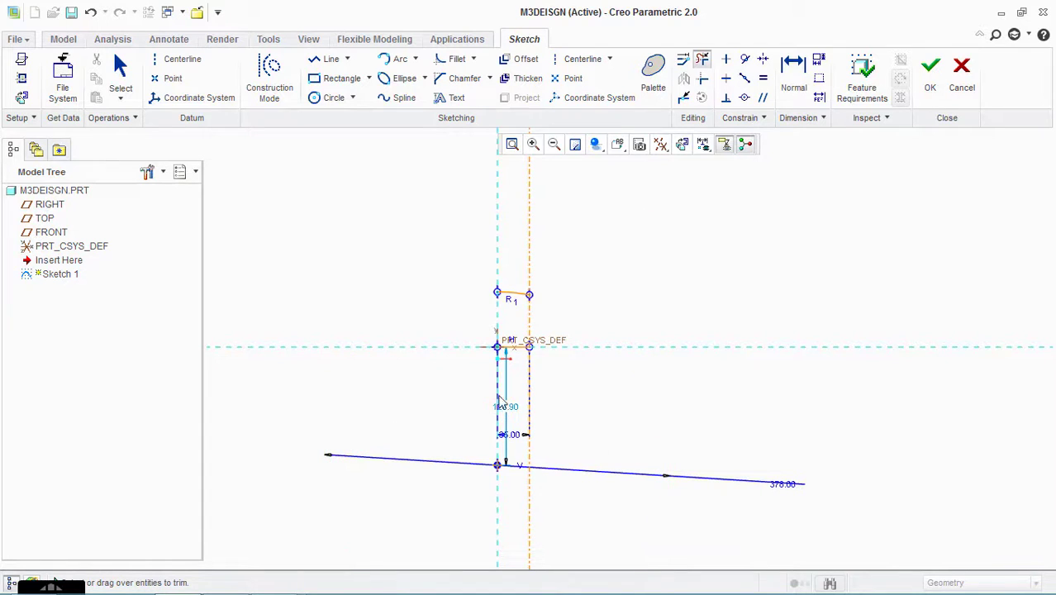
- From the upper arc's end on the centerline, draw a line about 2 down and an inward rectangular groove about 1.6 high
scroll(556, 479, down, 2)
scroll(528, 504, up, 2)
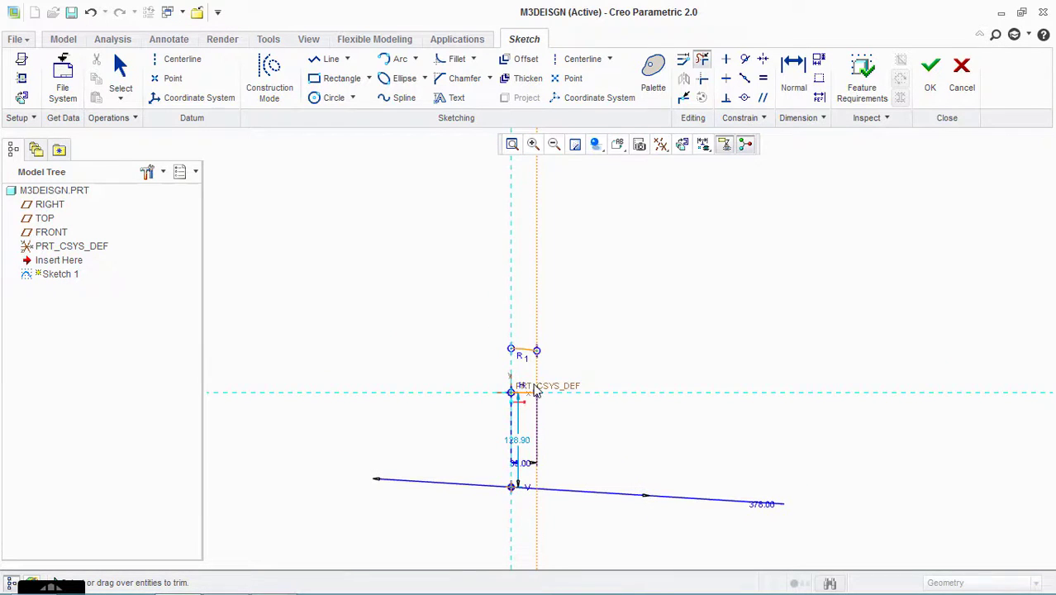
scroll(527, 423, up, 3)
scroll(529, 423, up, 3)
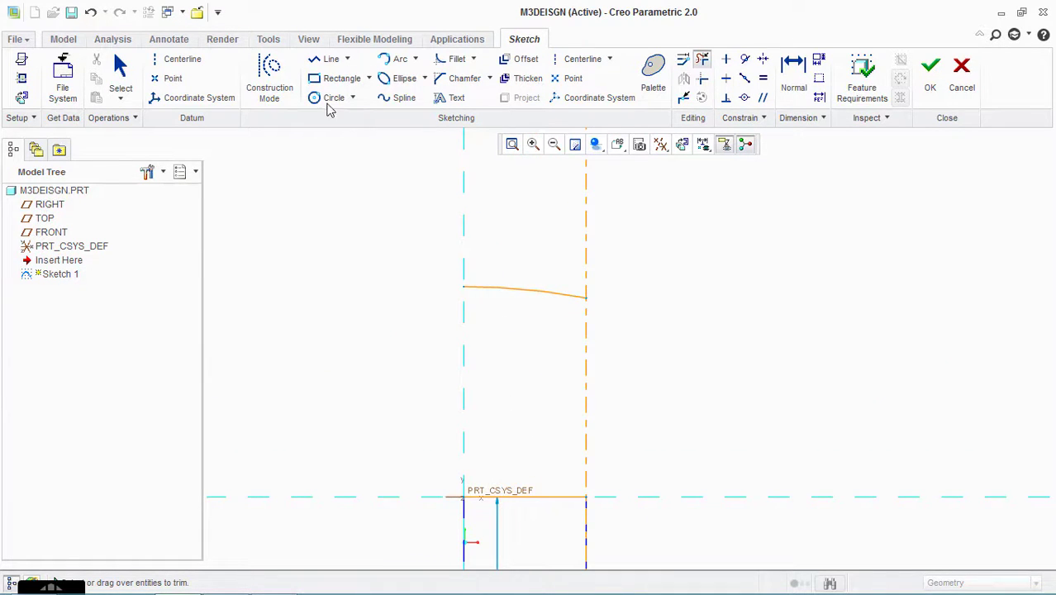
click(322, 66)
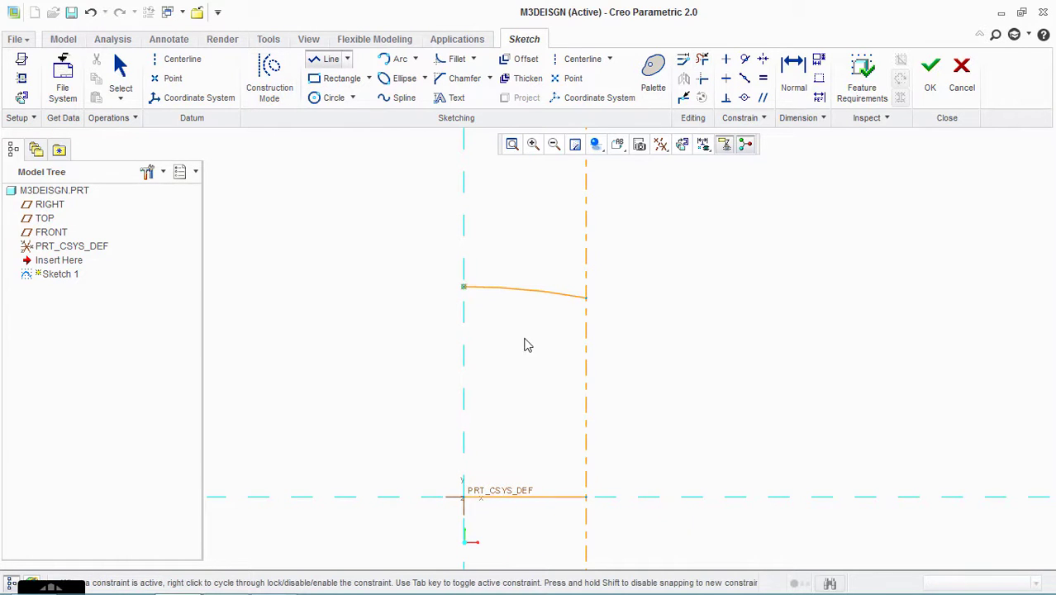
scroll(594, 313, up, 3)
scroll(594, 310, up, 1)
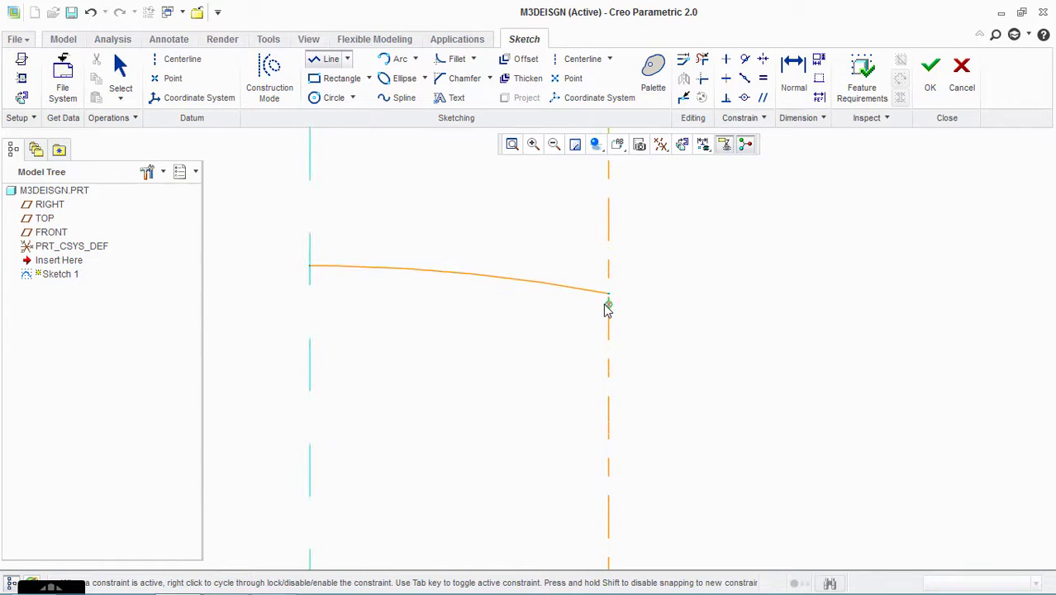
scroll(600, 304, up, 2)
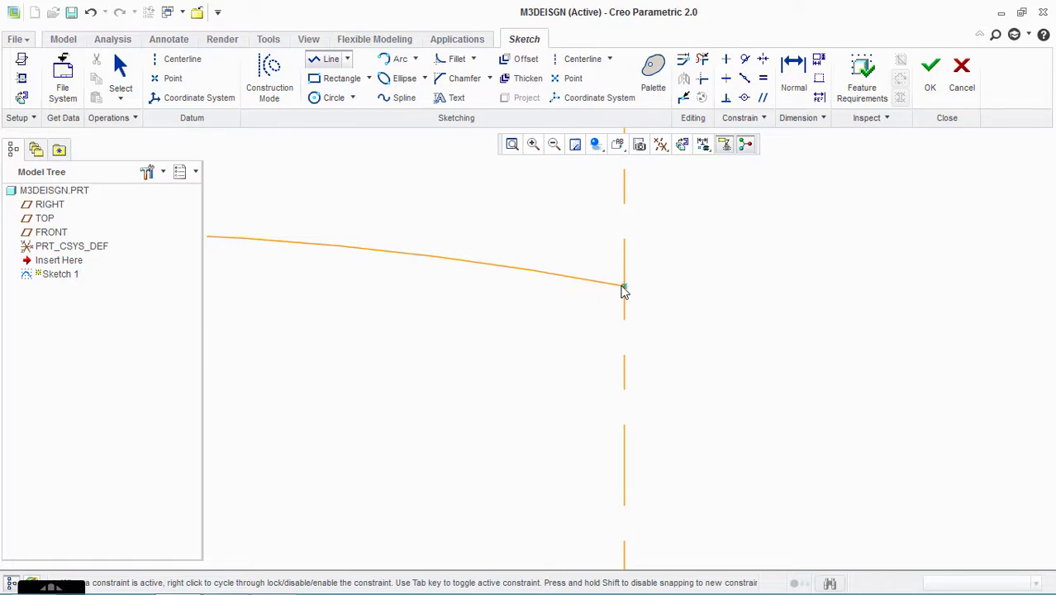
click(624, 287)
click(623, 321)
click(584, 322)
click(584, 347)
click(625, 346)
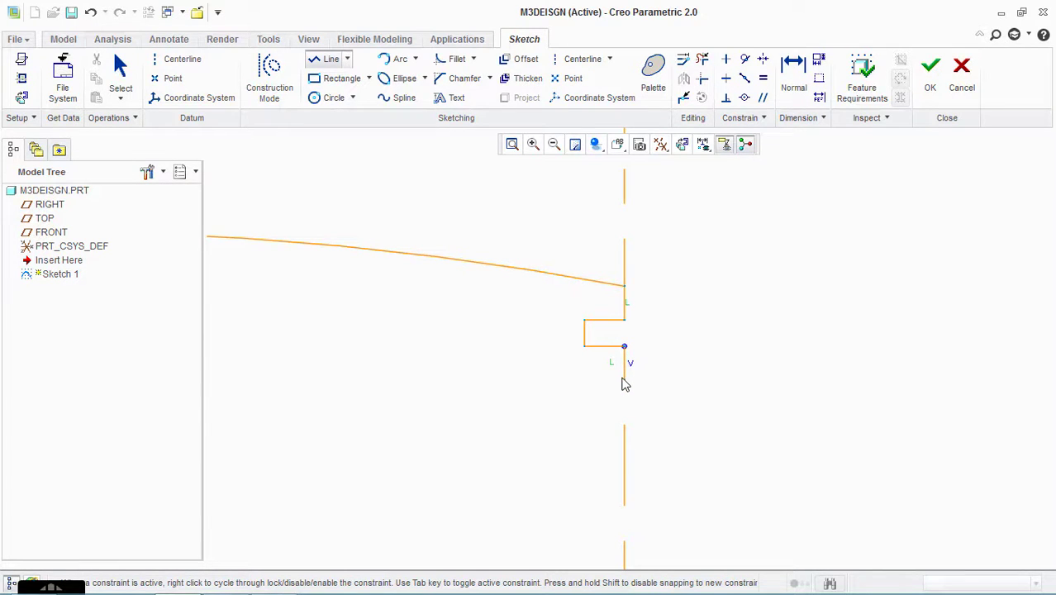
- Continue the line chain down the centerline with two more equal grooves and lands, and finish the chain
click(624, 380)
click(584, 381)
click(585, 406)
click(625, 407)
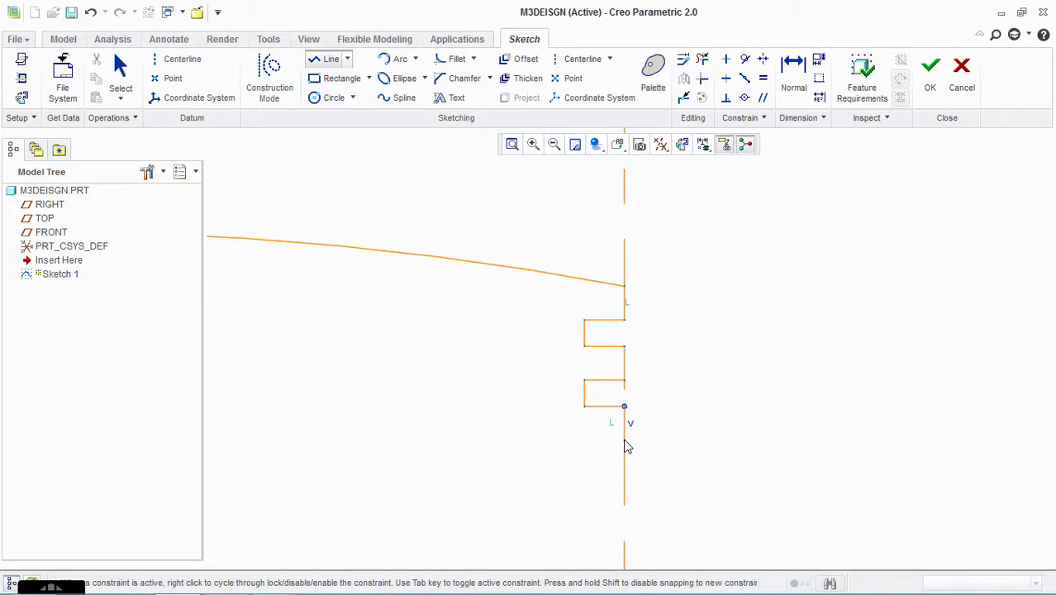
click(625, 440)
click(584, 466)
click(624, 466)
middle_click(625, 470)
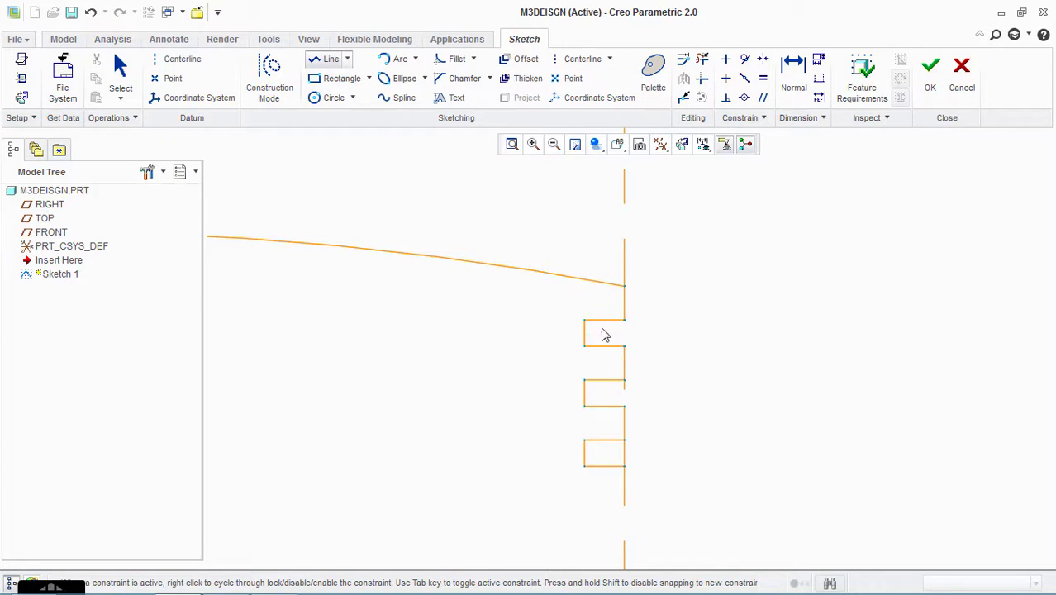
middle_click(601, 353)
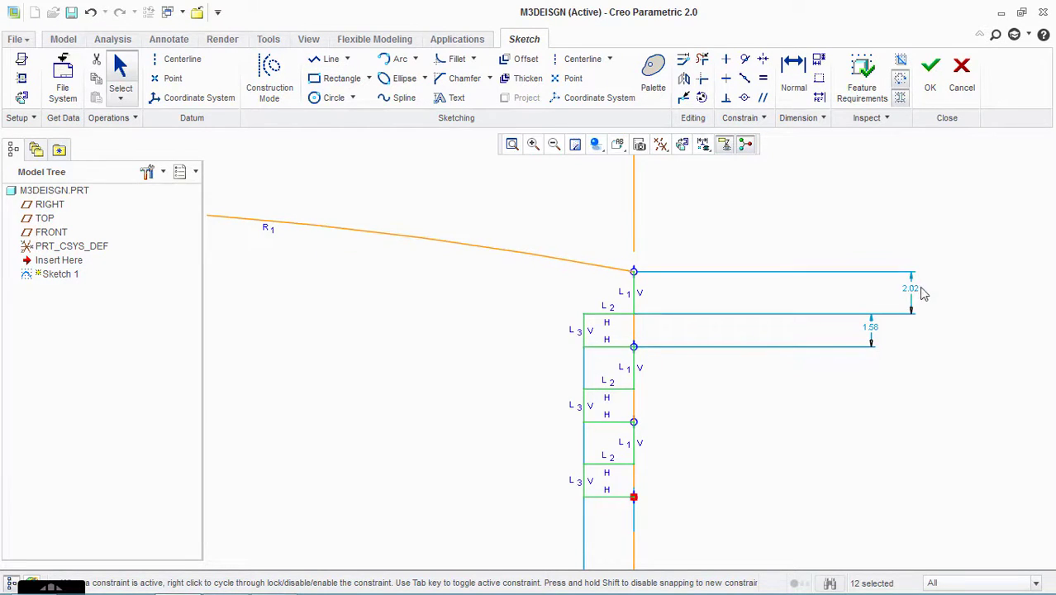
- Set the height of the land between the arc's end and the first groove to 2
double_click(919, 291)
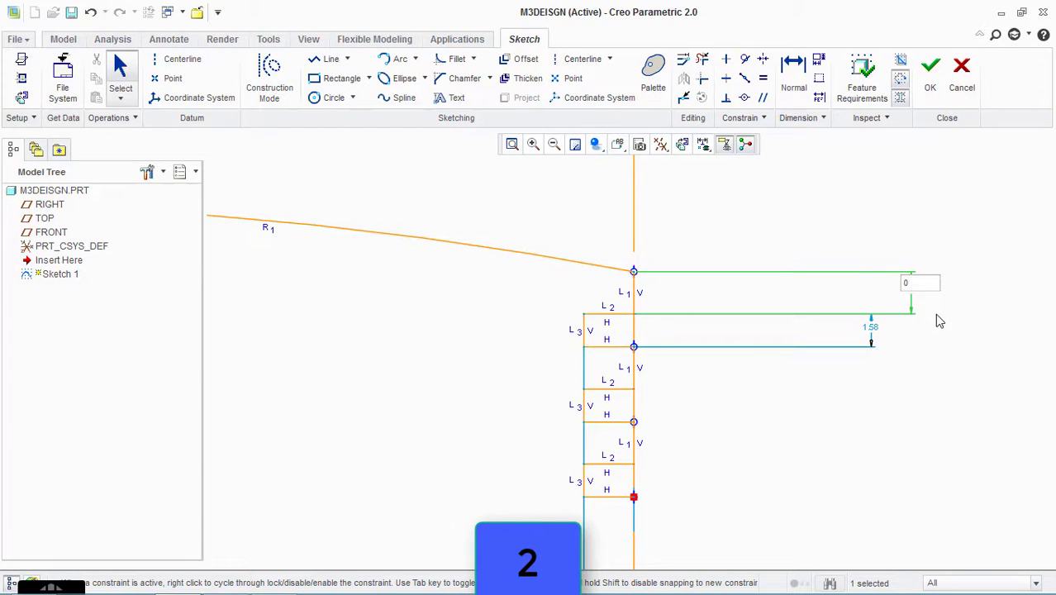
key(BackSpace)
text(2)
key(Return)
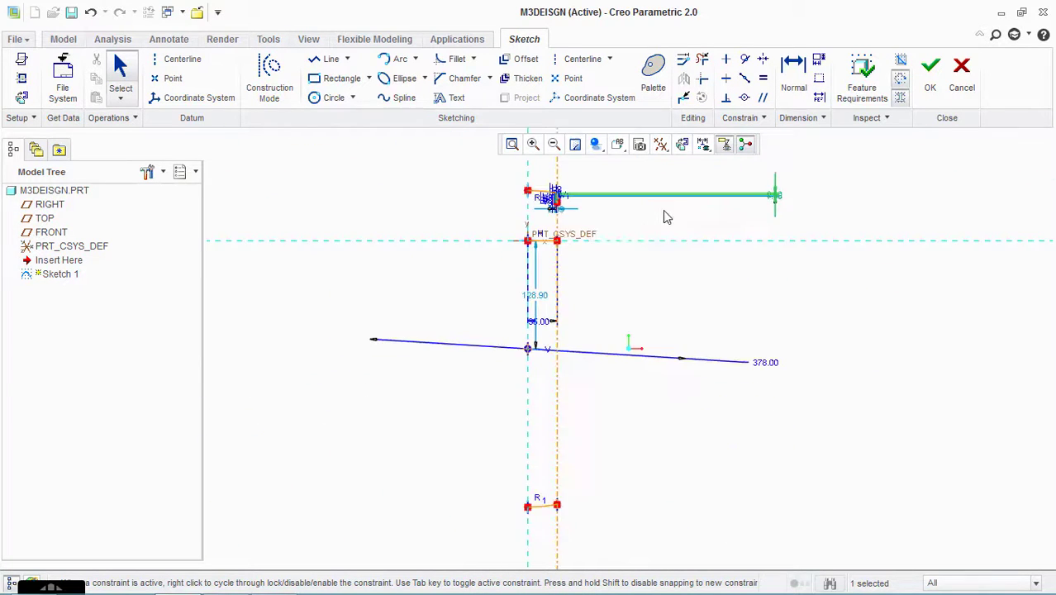
- Set the height of the first groove to 2.5
scroll(682, 329, up, 6)
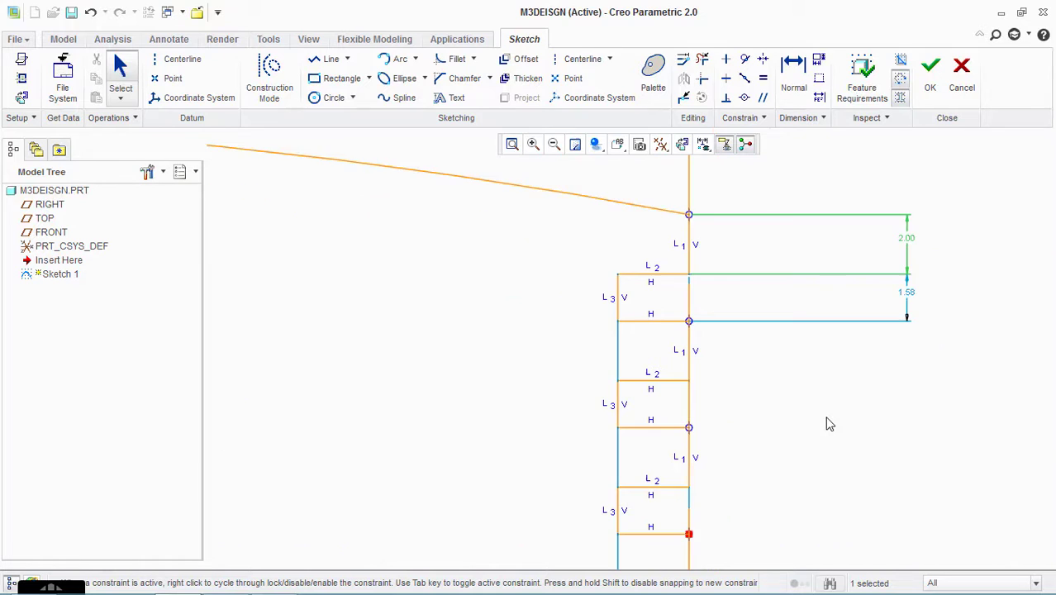
double_click(908, 298)
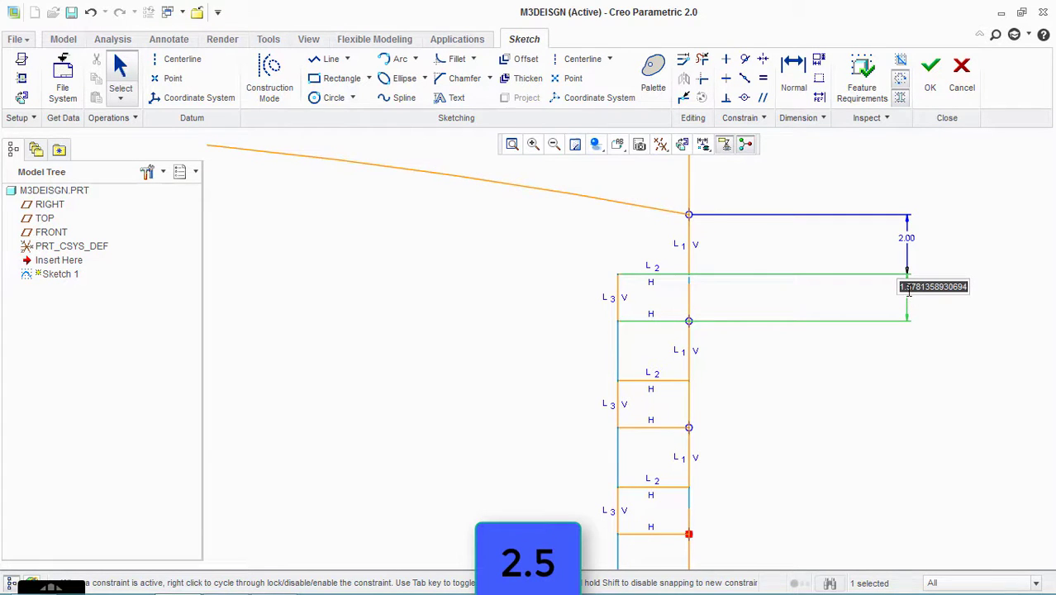
text(2.5)
key(Return)
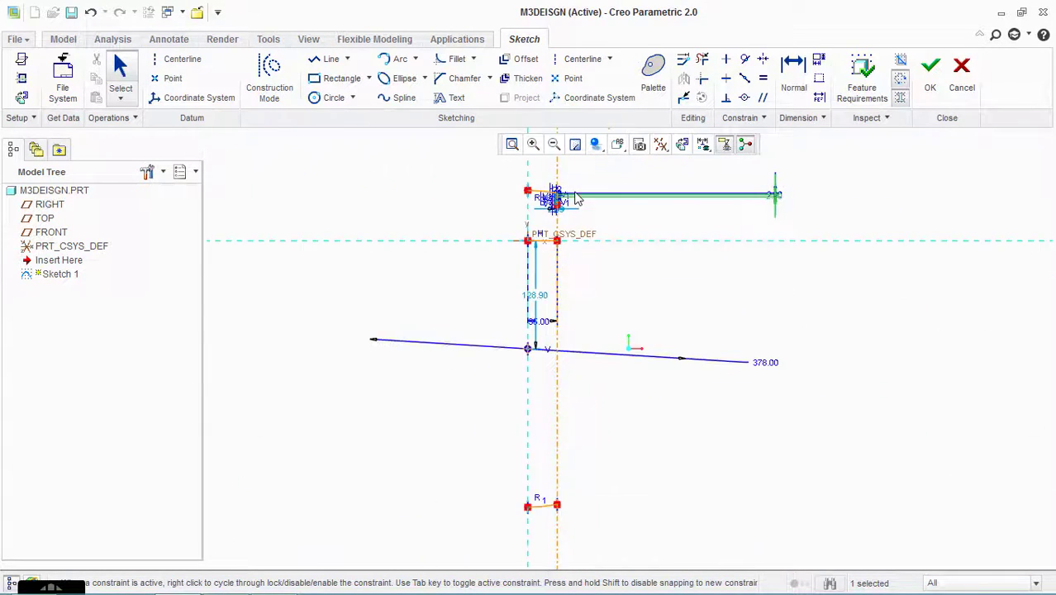
- Set the horizontal depth of the side grooves to 3
scroll(597, 205, up, 3)
scroll(759, 281, up, 2)
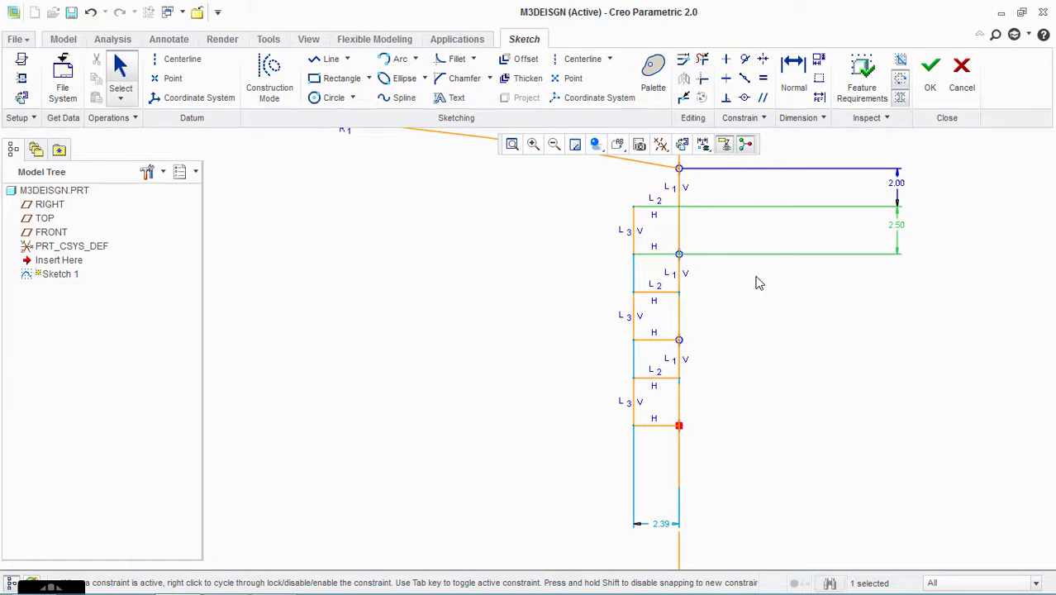
double_click(665, 525)
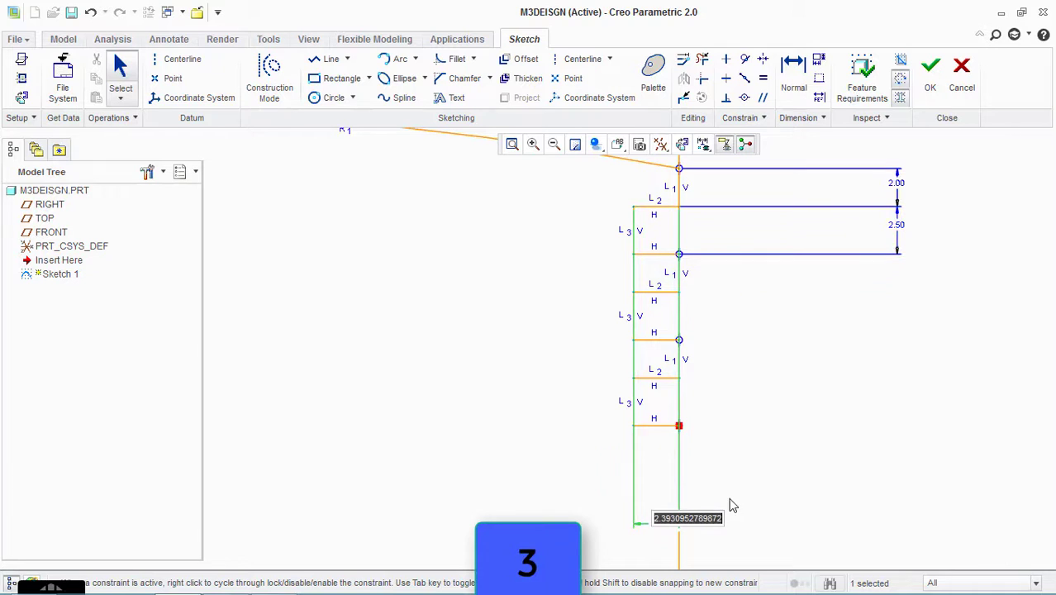
text(3)
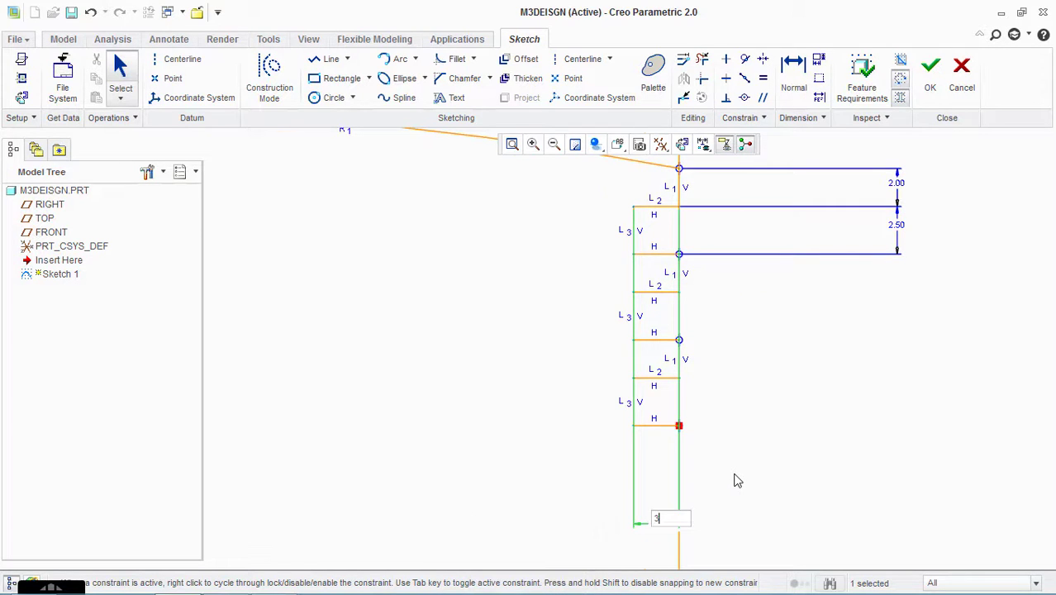
key(Return)
- Set the horizontal depth of the side grooves to 2
scroll(583, 235, up, 7)
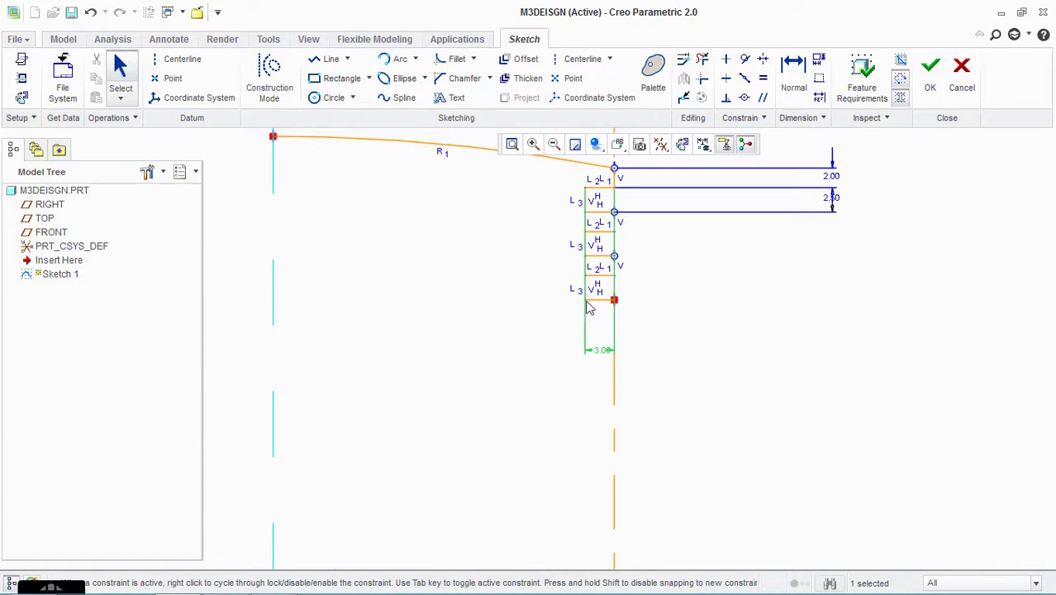
double_click(604, 353)
text(2)
key(Return)
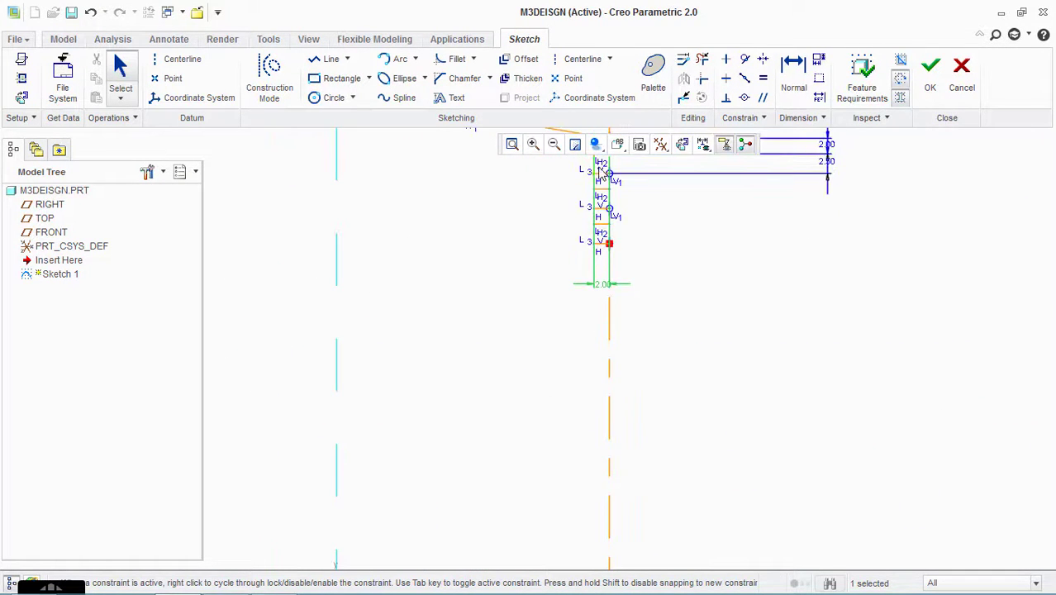
- Change the height of the first side groove to 2
scroll(657, 278, down, 3)
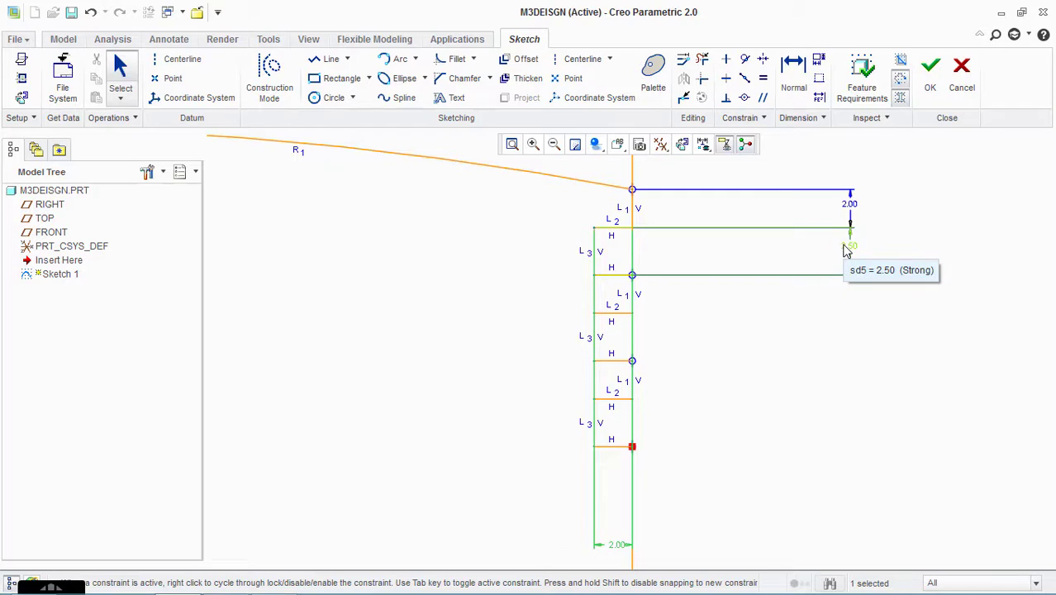
double_click(846, 250)
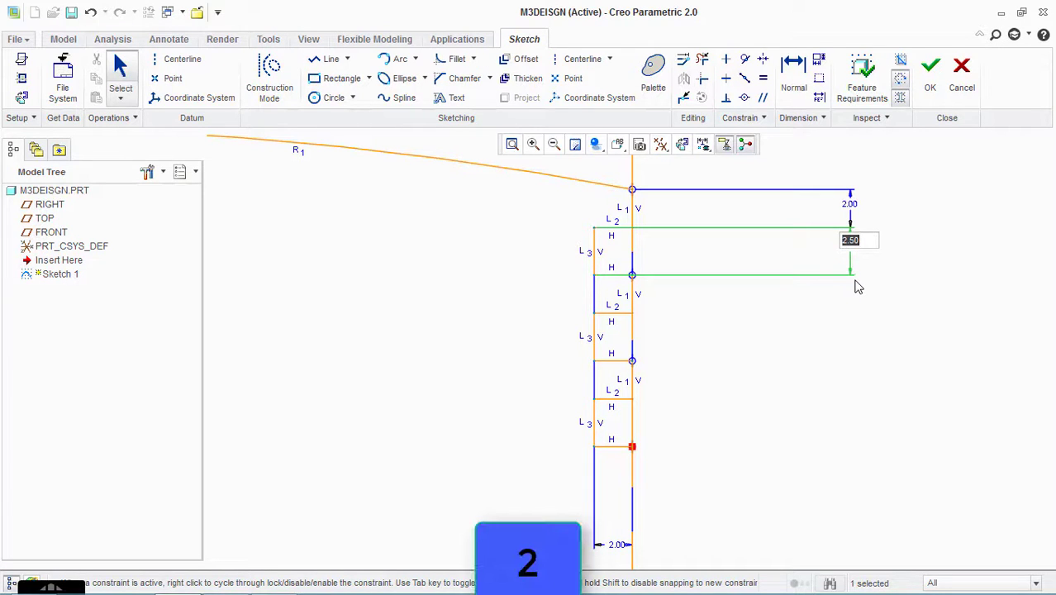
text(120)
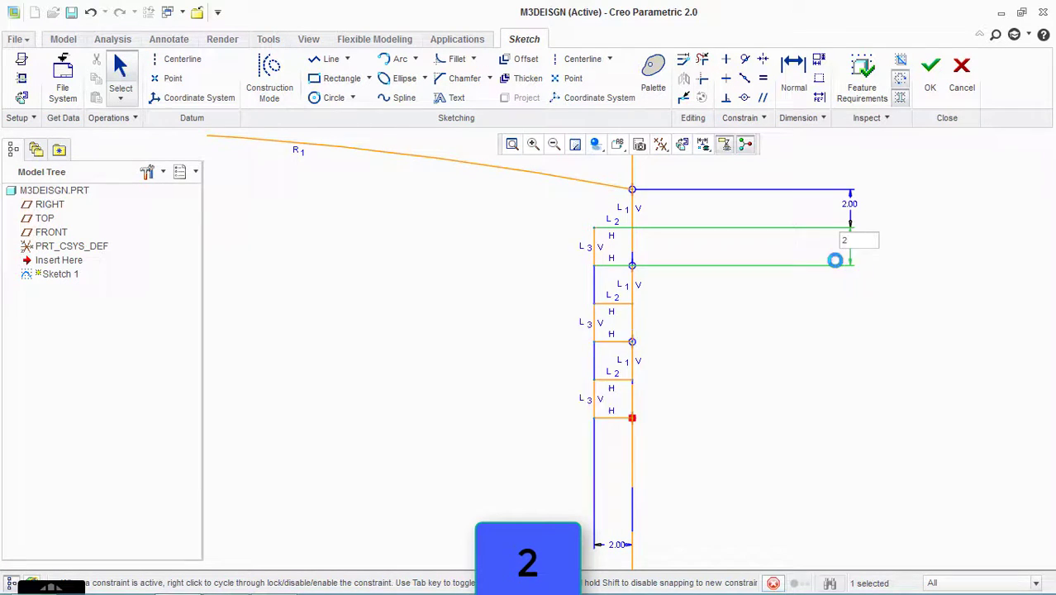
key(Return)
scroll(666, 269, up, 2)
scroll(662, 277, down, 2)
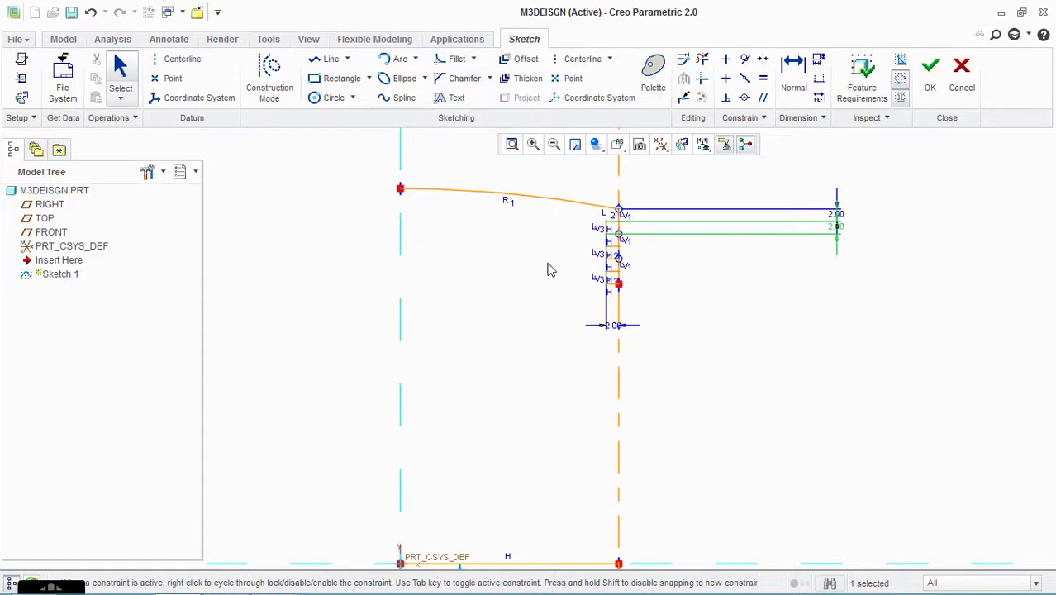
- Dimension the vertical distance from the lowest groove's end point to the base line and set it to 40
click(794, 76)
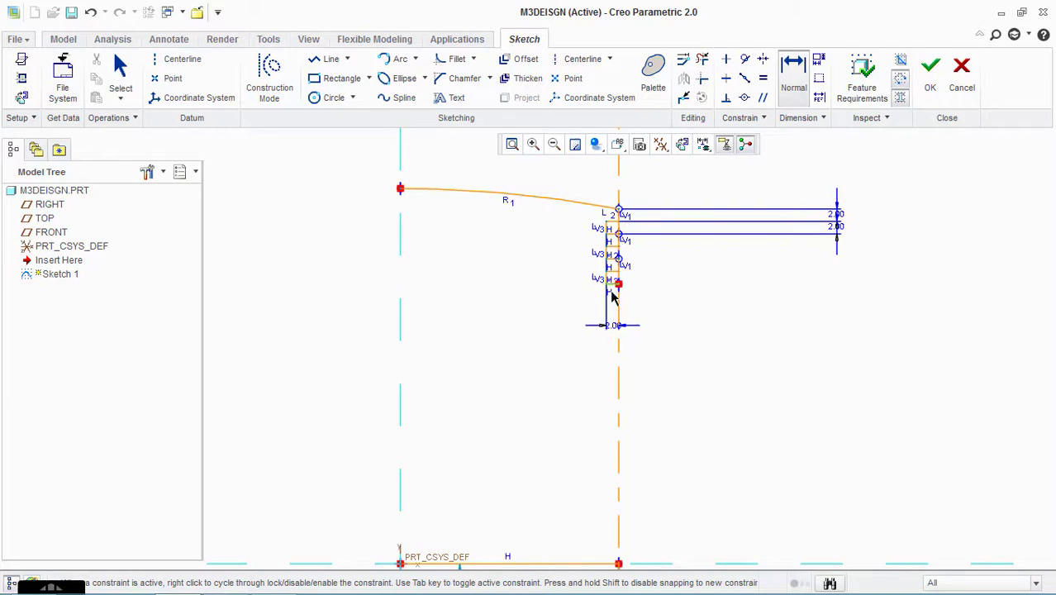
click(611, 562)
click(620, 452)
middle_click(620, 451)
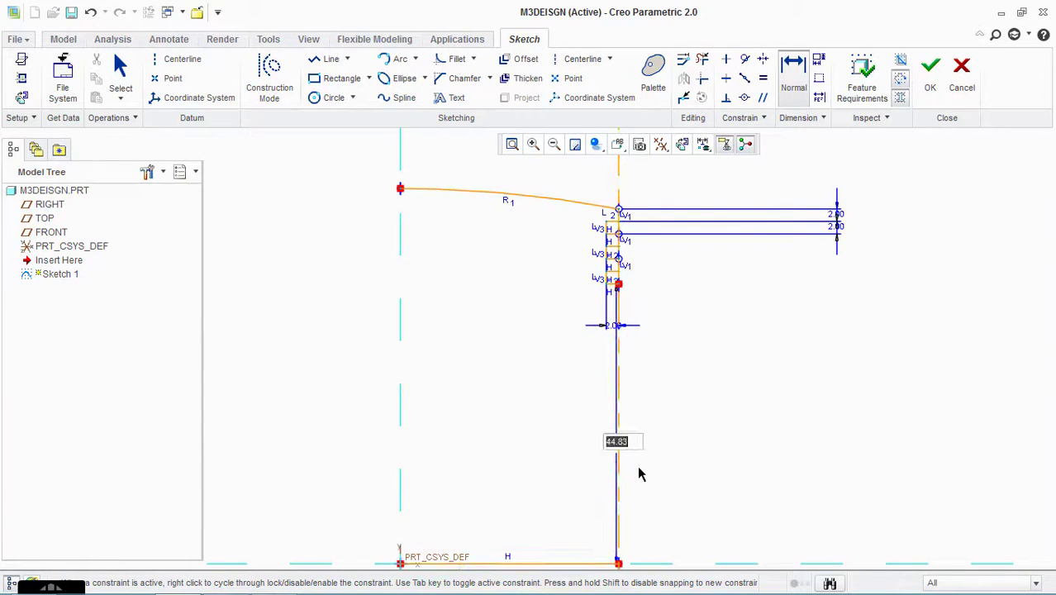
text(40)
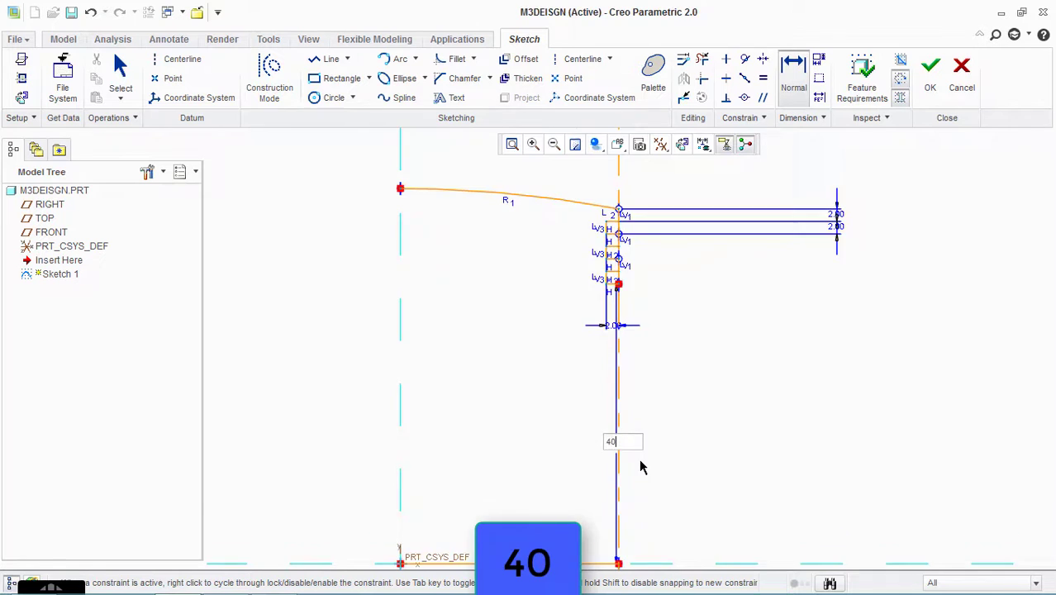
key(Return)
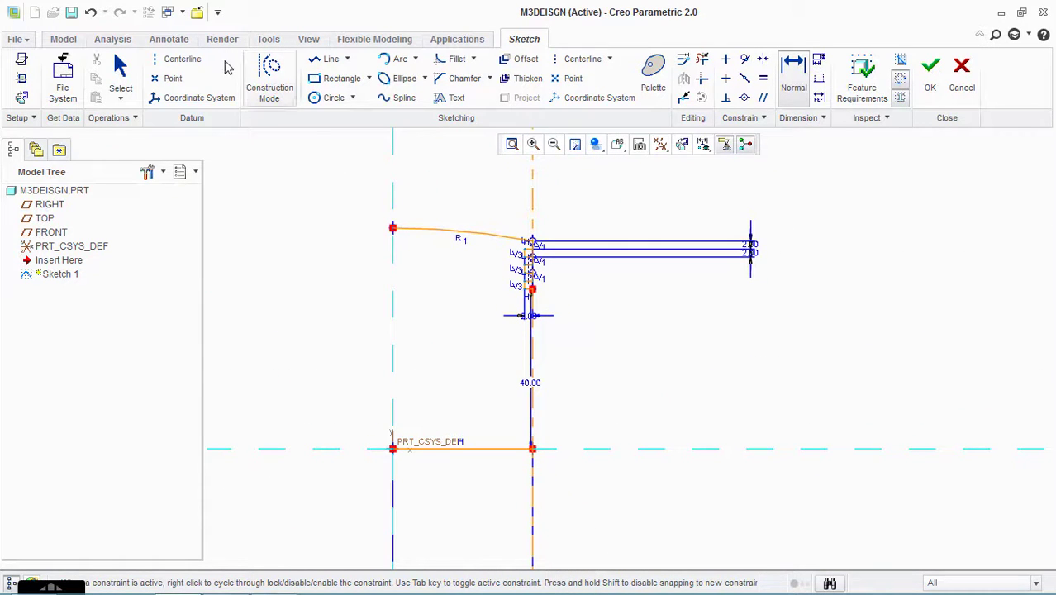
- Close the profile with vertical lines from the lowest groove to the base line's end and from the arc's start to the origin
click(329, 59)
click(531, 288)
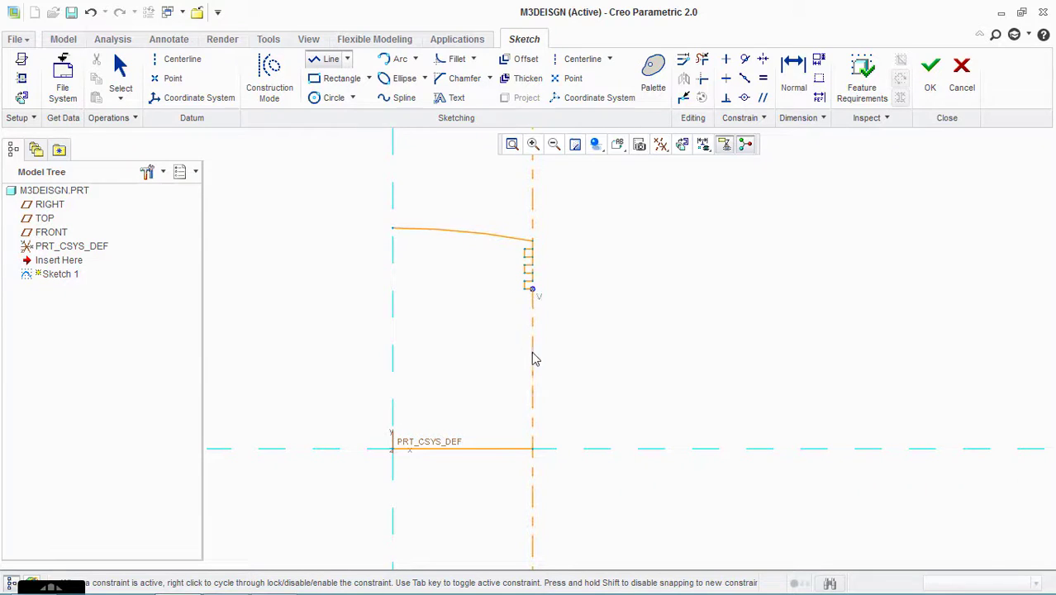
click(533, 449)
middle_click(523, 401)
click(392, 228)
click(393, 448)
middle_click(395, 451)
click(116, 79)
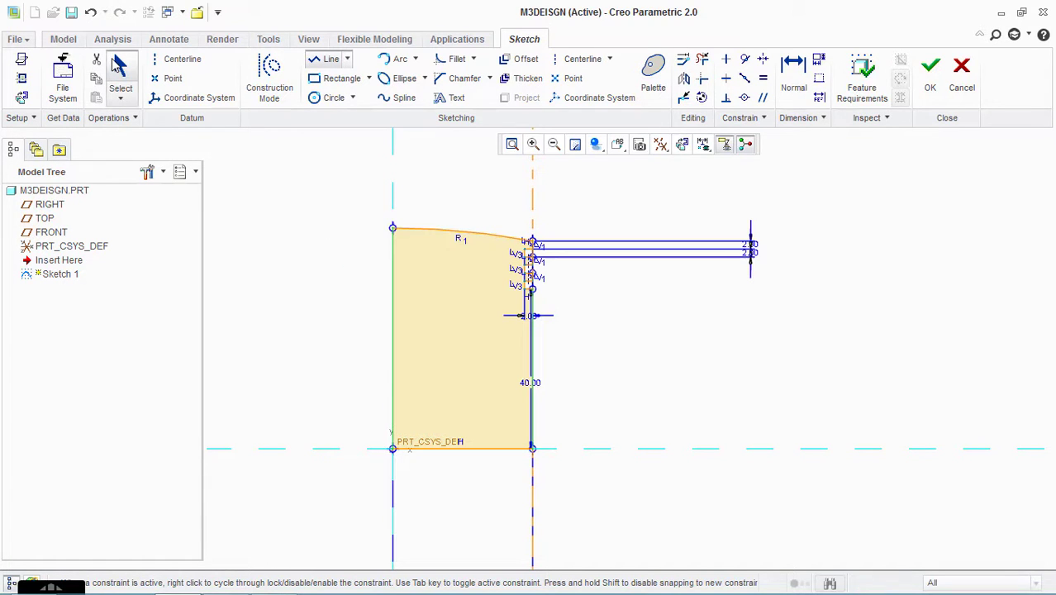
- Add a datum centerline along the sketch's vertical reference through the origin and finish the sketch
click(177, 59)
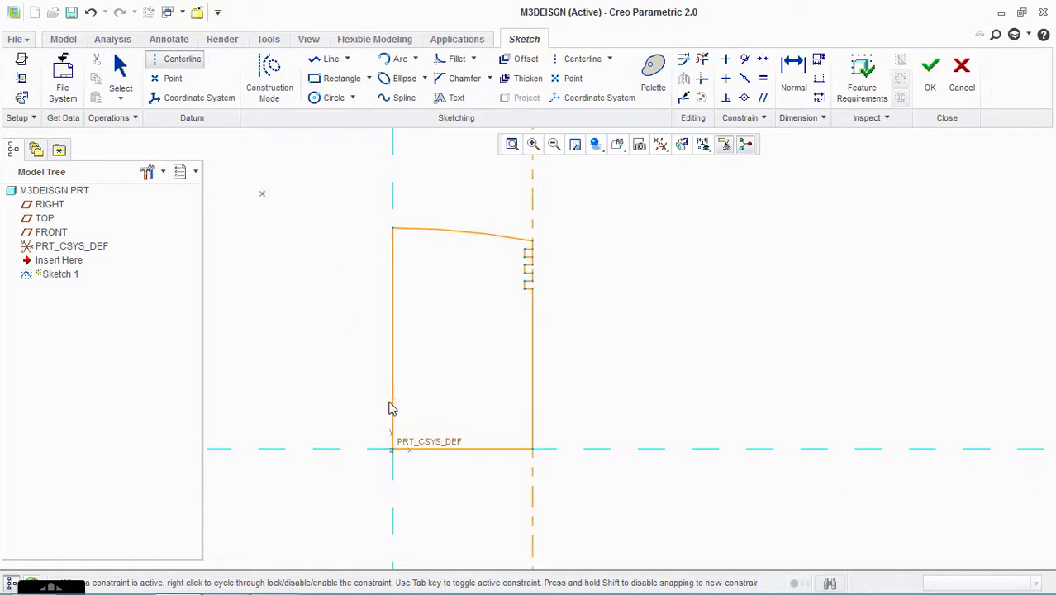
click(393, 501)
click(394, 471)
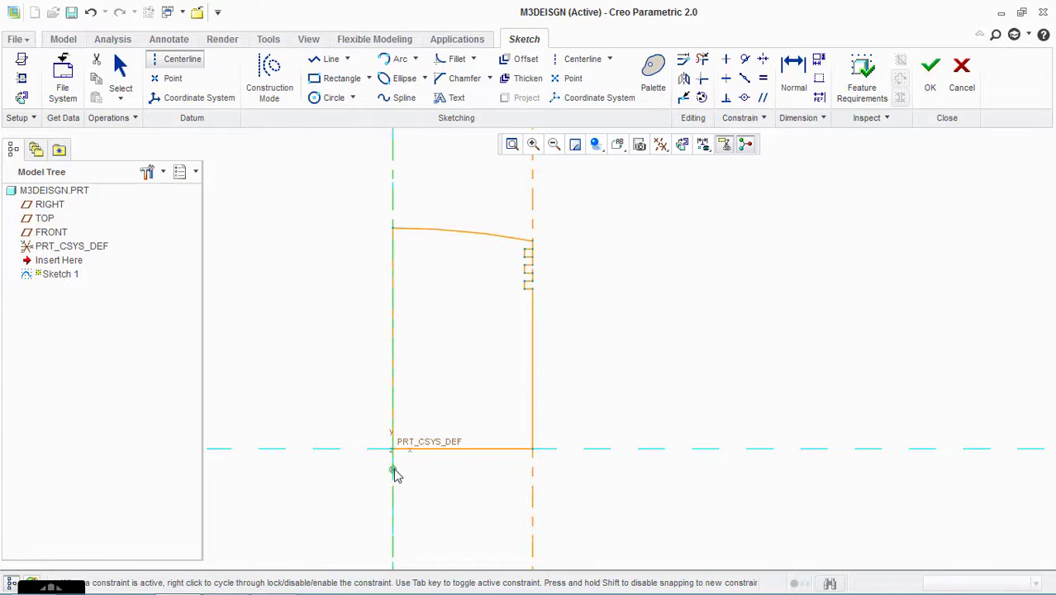
click(931, 74)
middle_drag(564, 550, 500, 499)
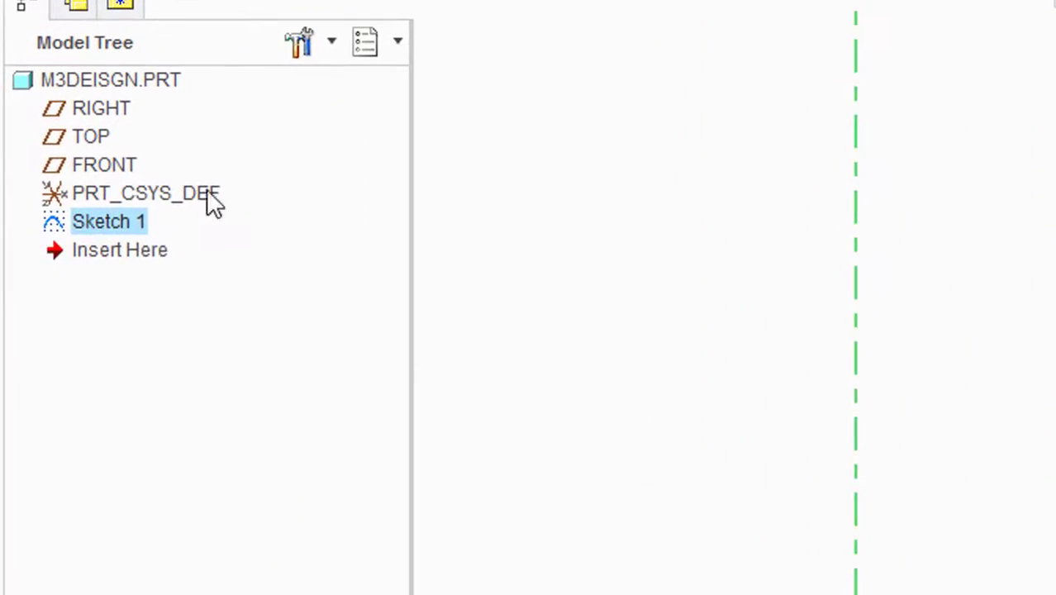
- Reopen Sketch 1 for redefinition and accept the sketch again
right_click(76, 223)
click(182, 476)
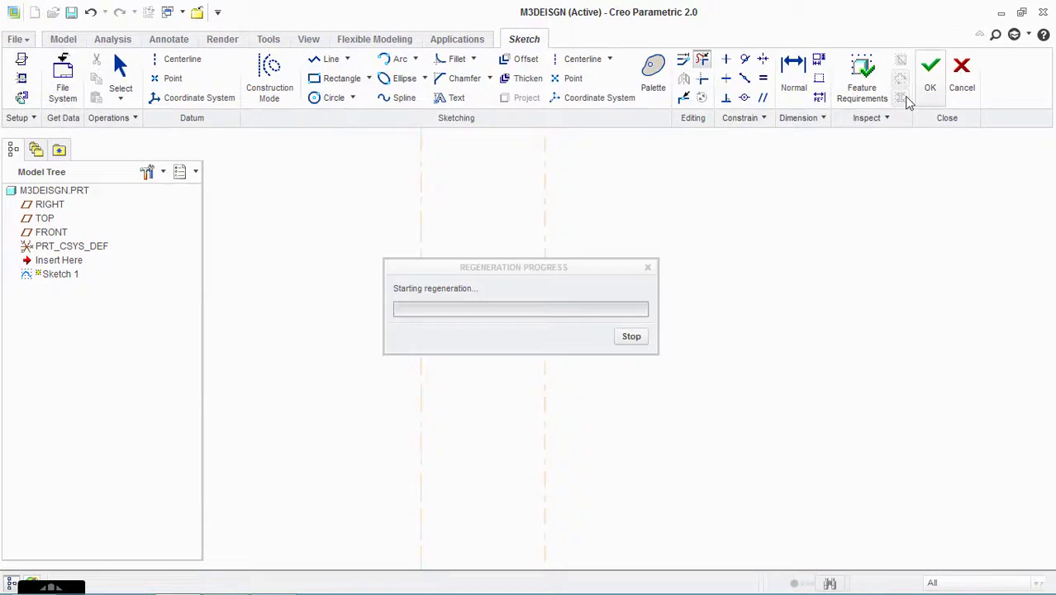
click(933, 78)
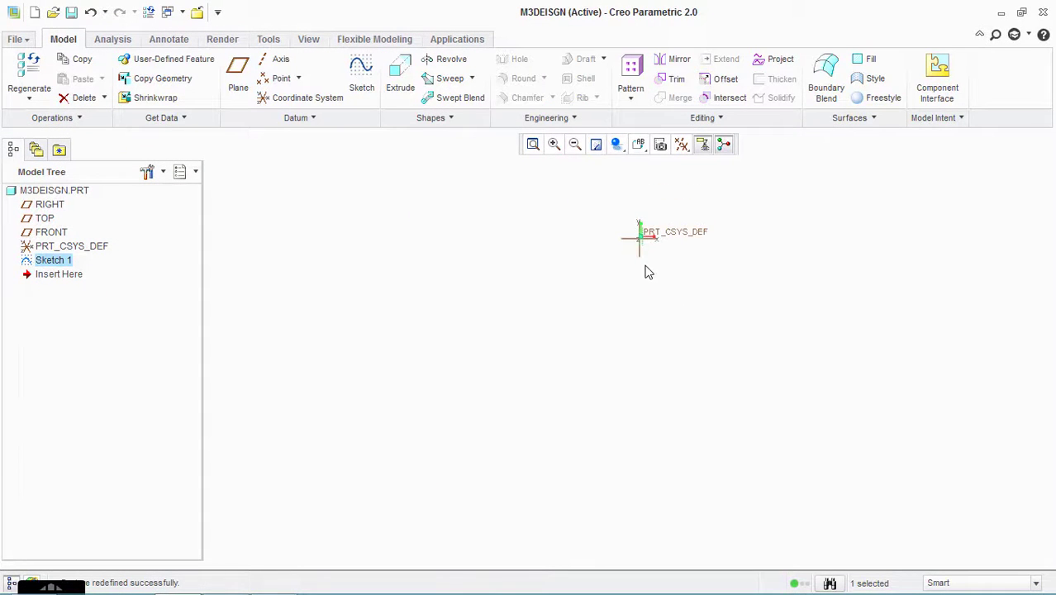
- Revolve the closed profile sketch 360 degrees about its vertical edge at the origin into a solid
key(ctrl+d)
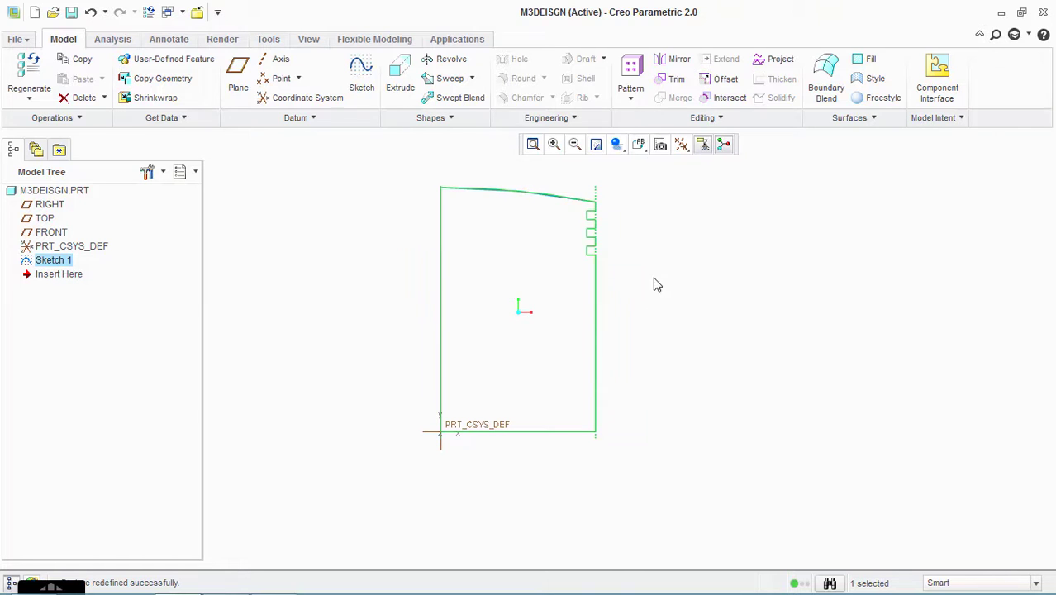
click(440, 213)
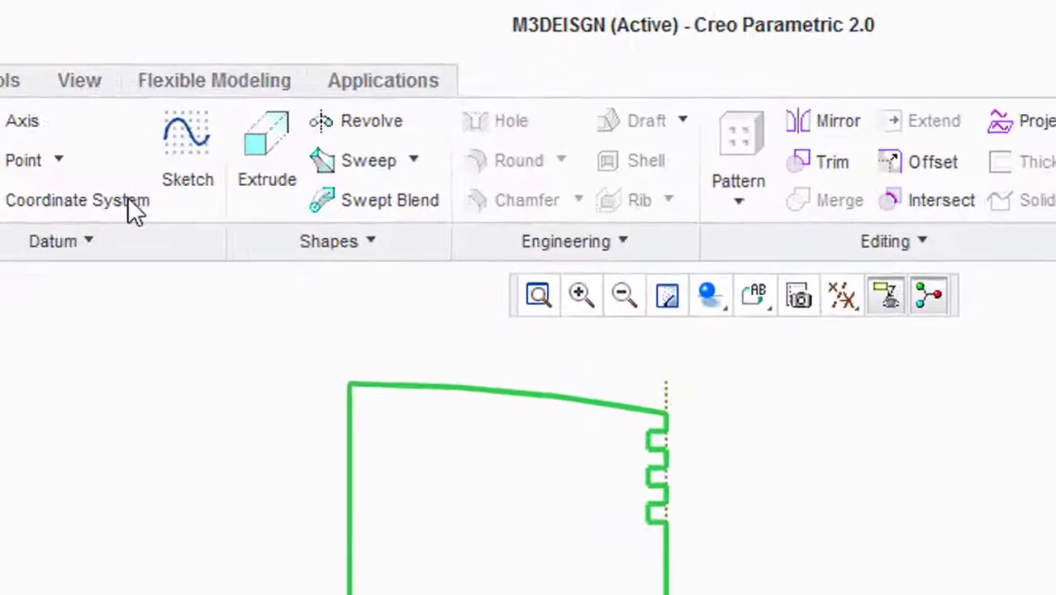
click(371, 120)
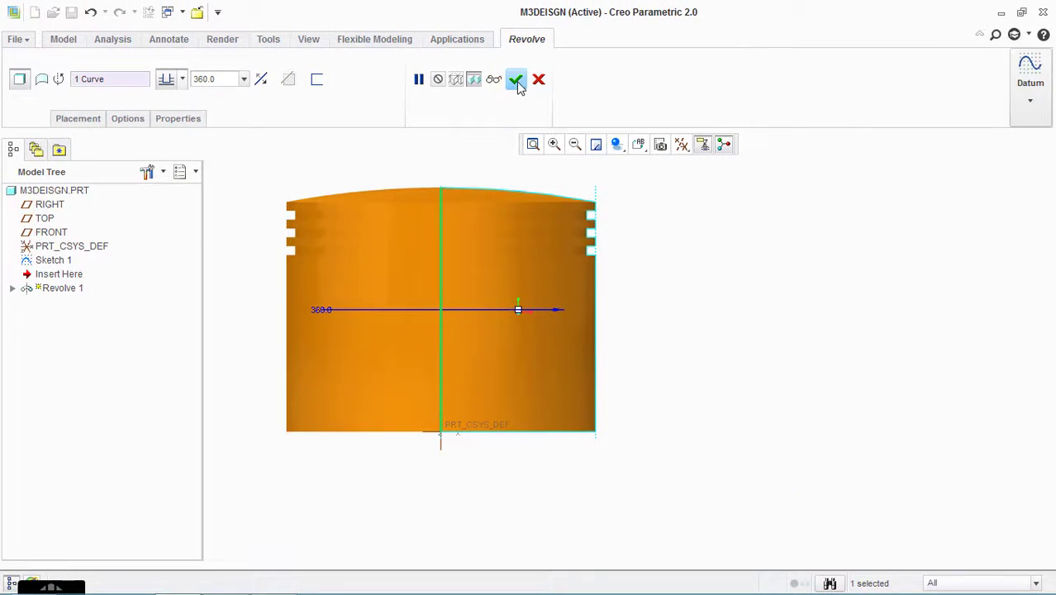
click(515, 79)
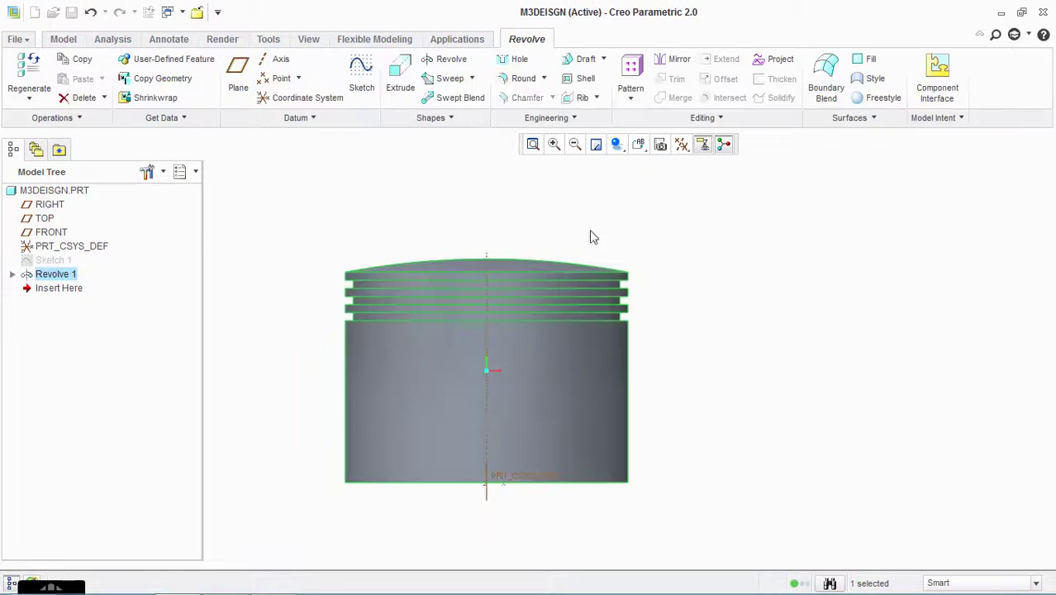
middle_drag(630, 347, 616, 364)
middle_drag(606, 371, 595, 304)
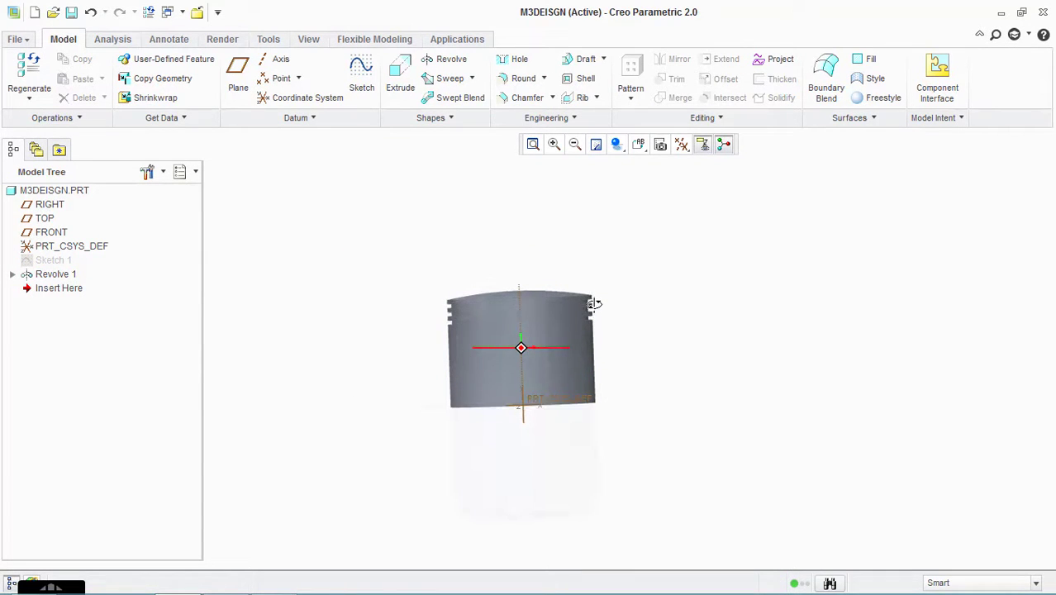
scroll(500, 355, up, 4)
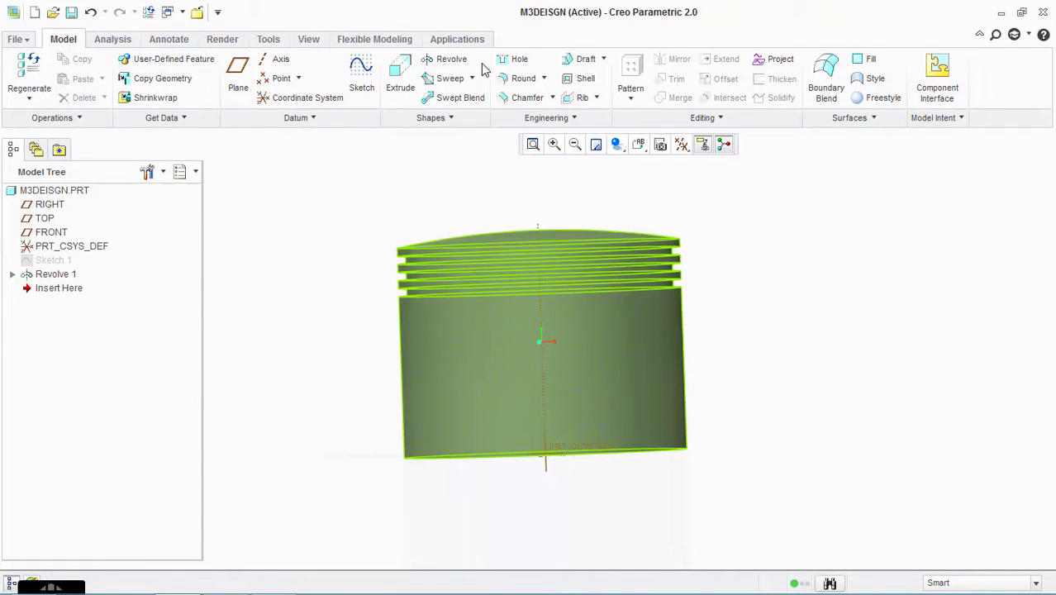
click(660, 145)
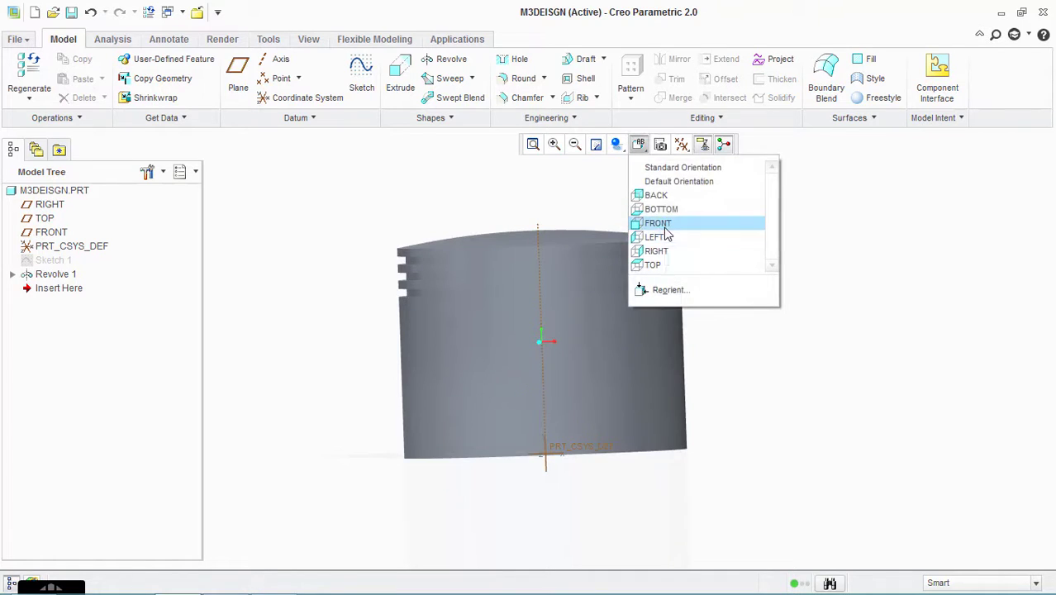
click(666, 222)
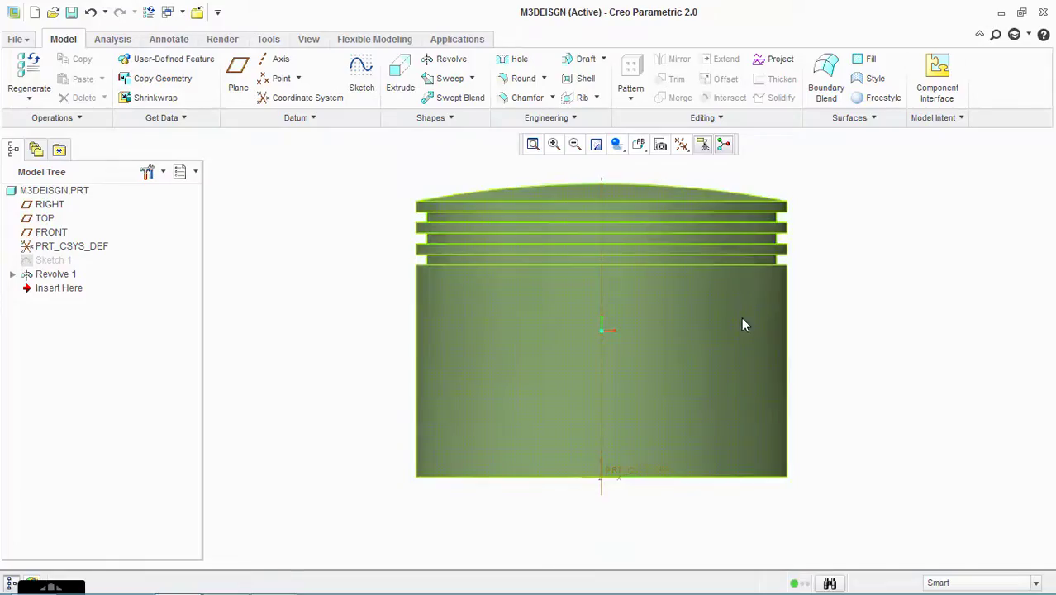
- Display the datum planes and start a new sketch on the FRONT plane, oriented to the 2D sketch view
key(ctrl+d)
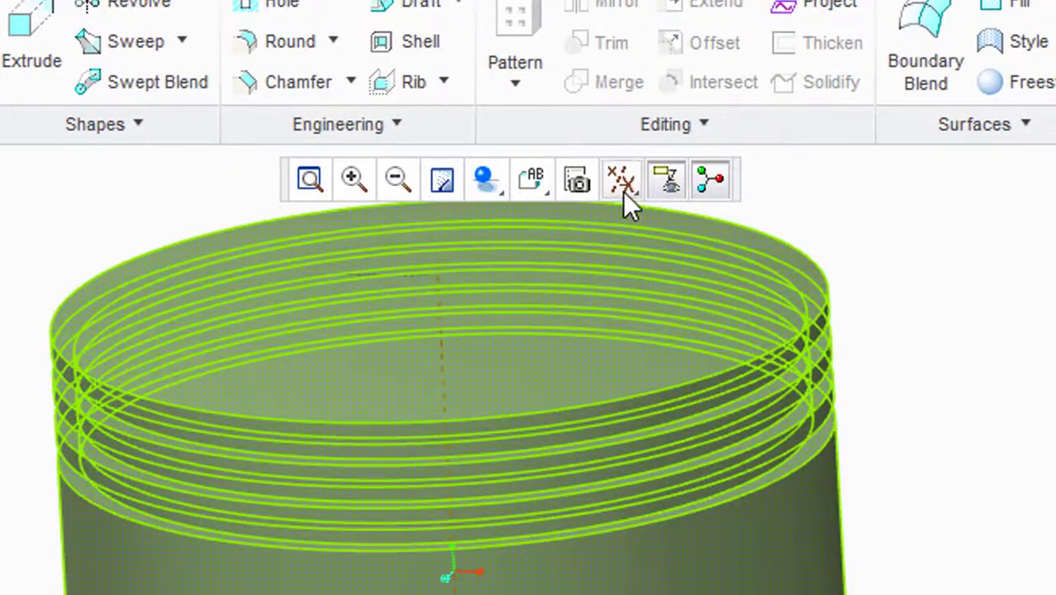
click(623, 191)
click(692, 405)
click(457, 271)
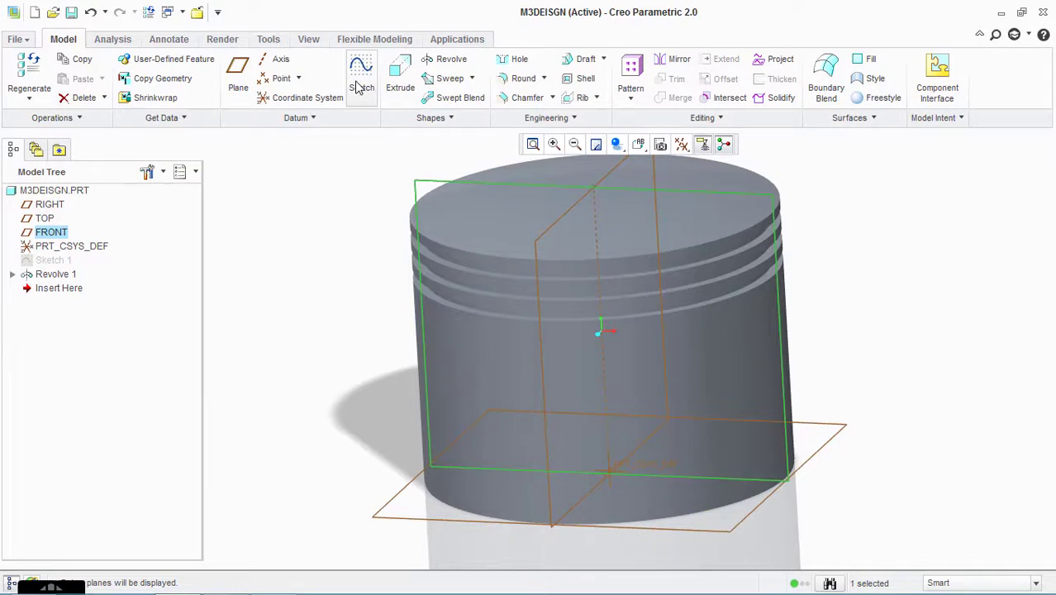
click(361, 83)
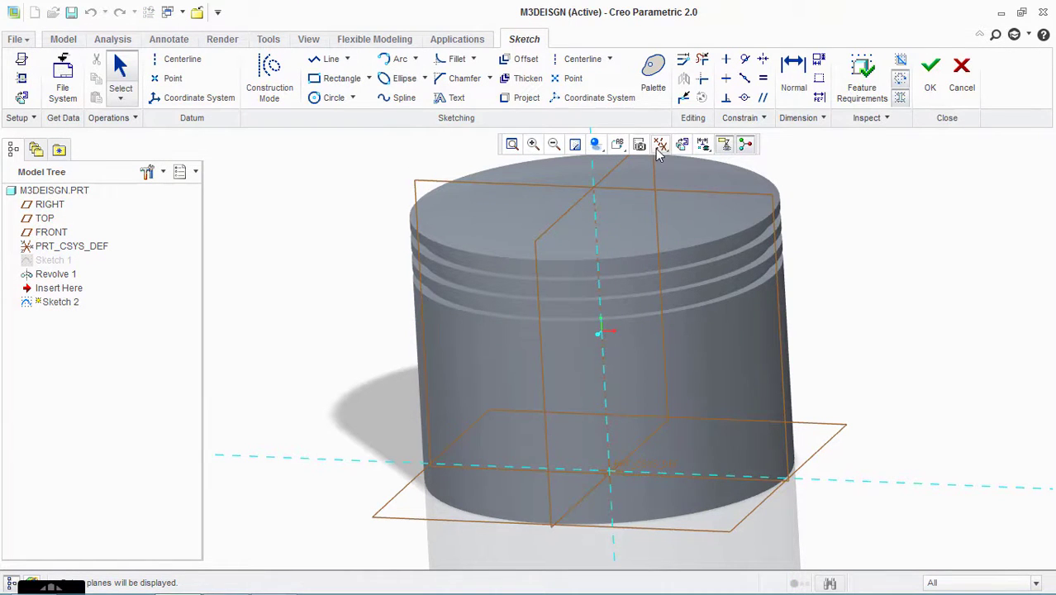
click(681, 145)
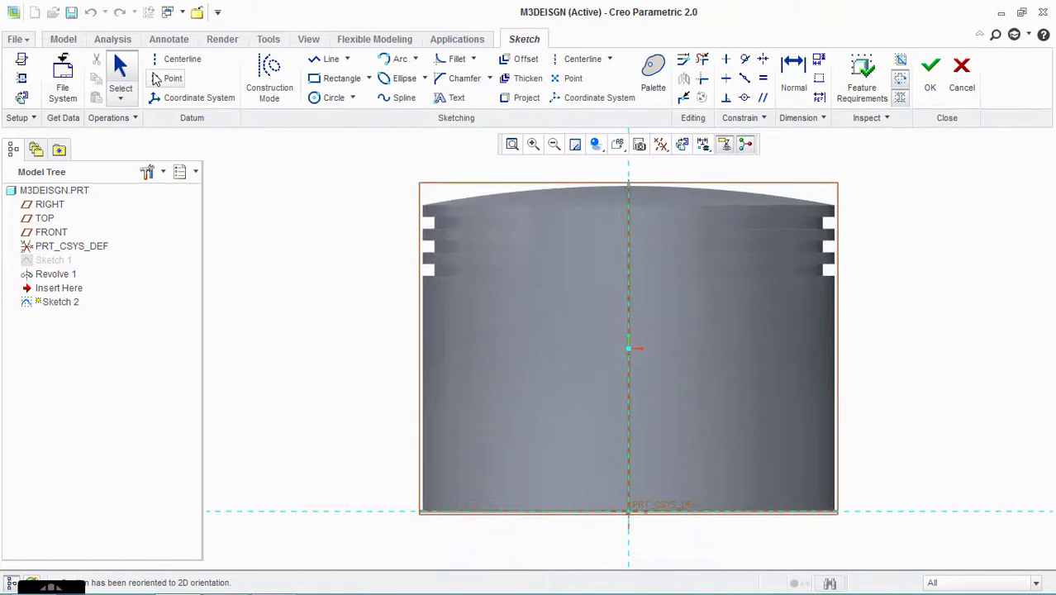
- Sketch a circle about 17 in diameter on the vertical reference, centered about 22 above the piston's base
click(330, 98)
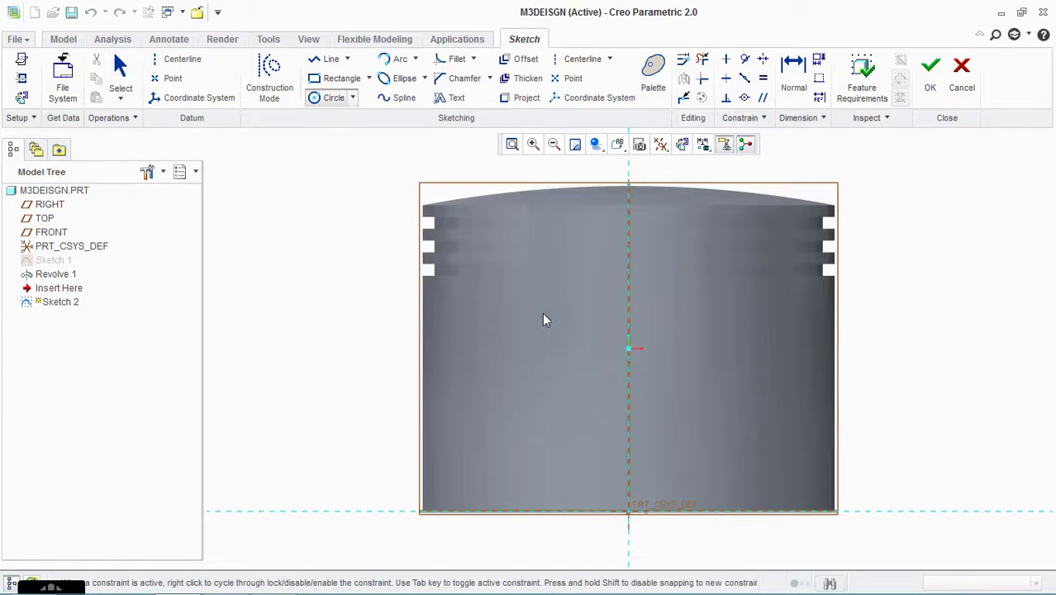
click(628, 381)
click(647, 435)
middle_click(642, 433)
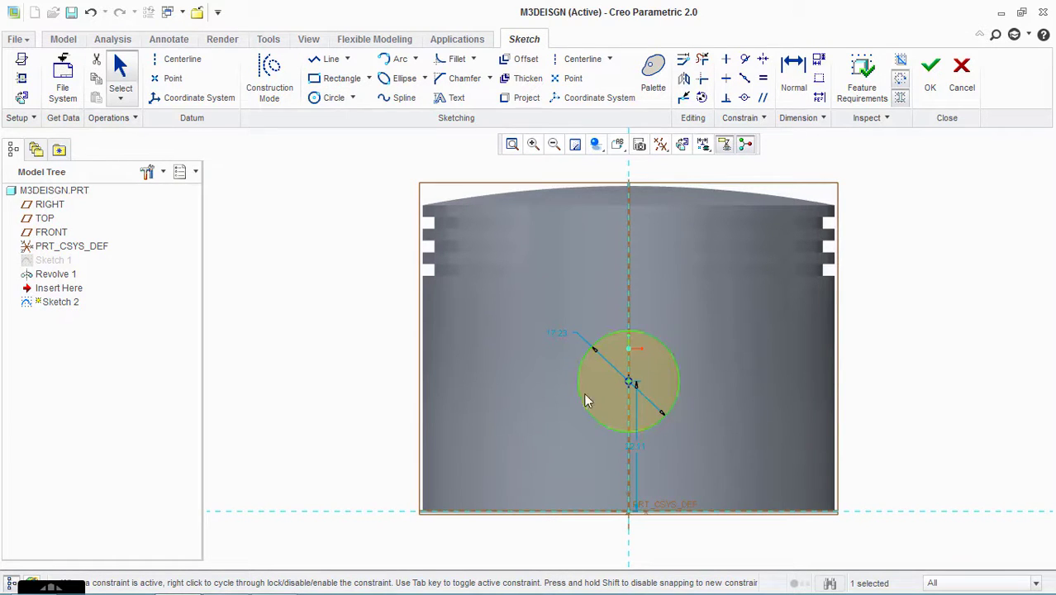
- Set the pin-hole circle's diameter to 18 and accept the sketch
double_click(558, 339)
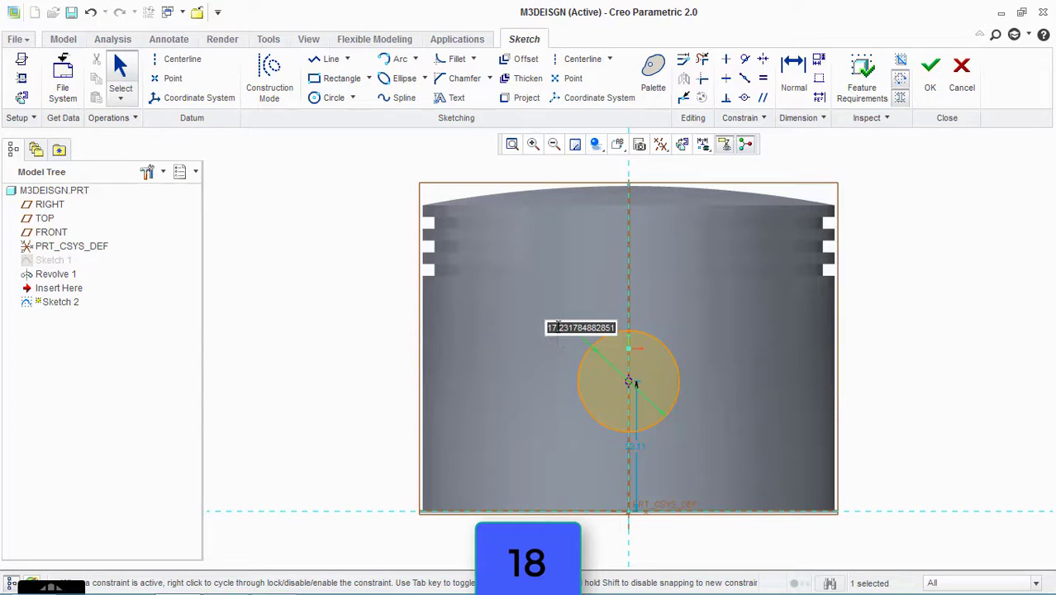
text(18)
key(Return)
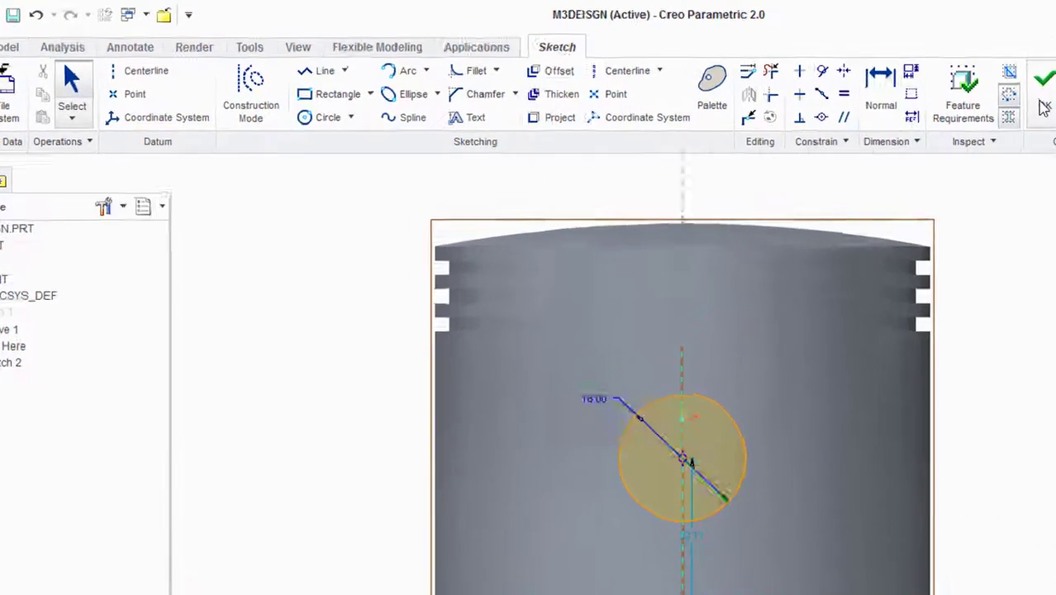
click(930, 73)
- Extrude the circle as a symmetric material-removing cut, deep enough to pass through both piston walls
click(443, 197)
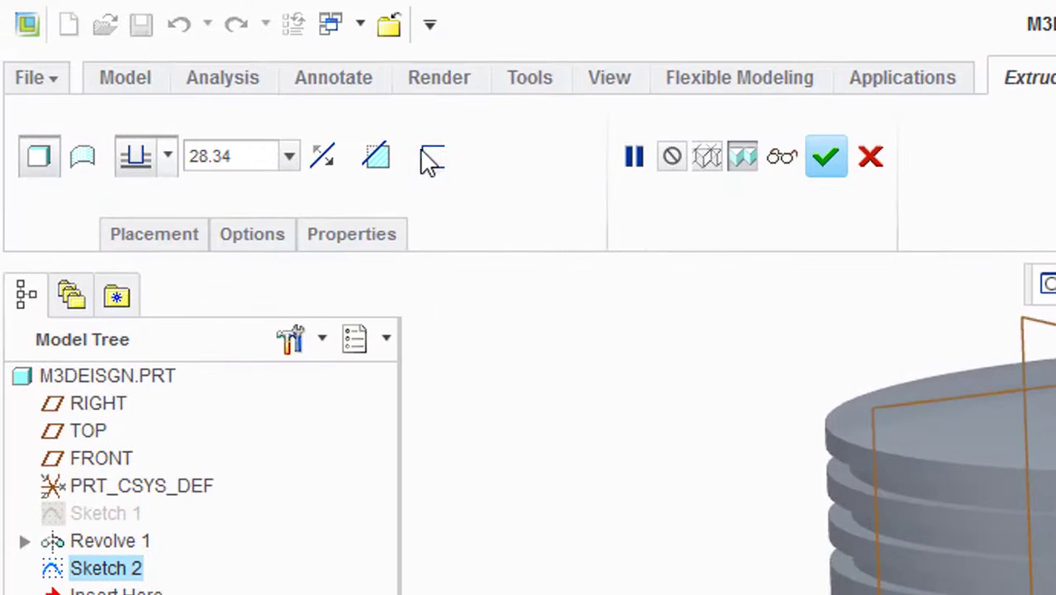
click(377, 157)
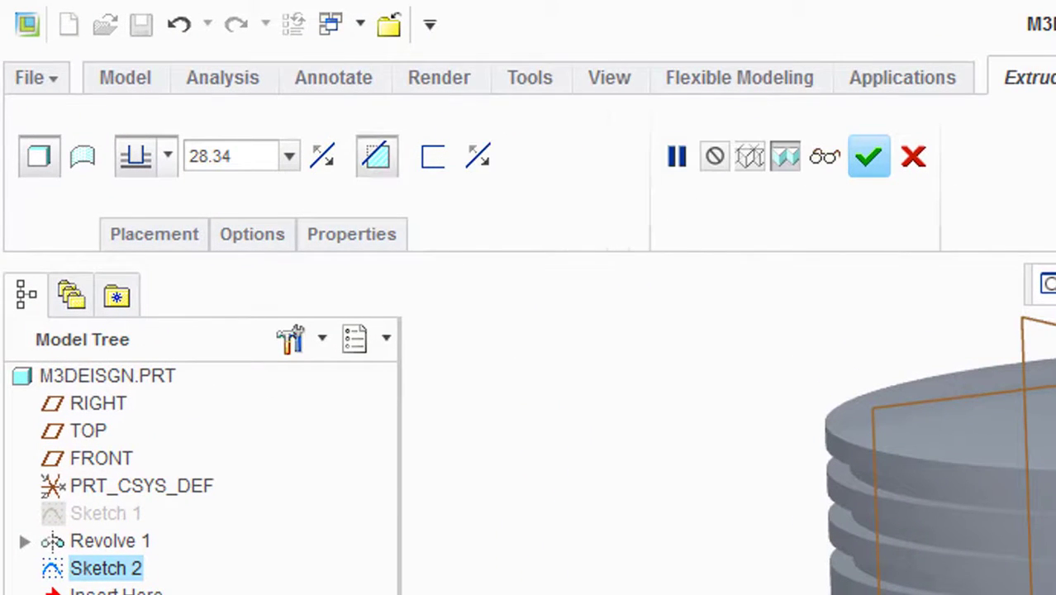
click(168, 157)
click(136, 246)
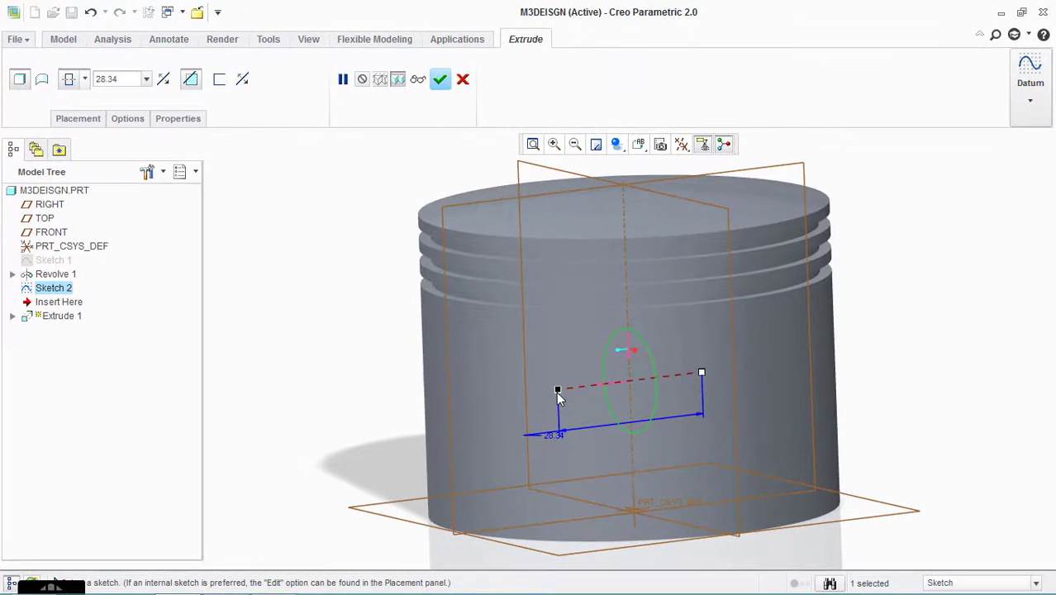
drag(558, 393, 384, 392)
click(442, 83)
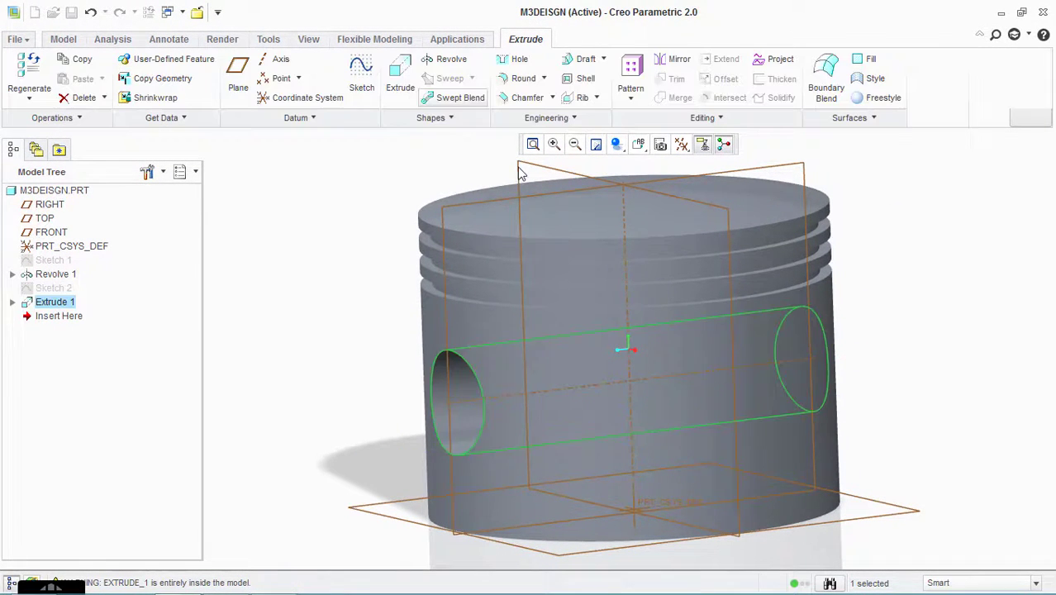
- Start a new sketch on the RIGHT datum plane and orient it to the 2D sketch view
middle_drag(836, 311, 879, 297)
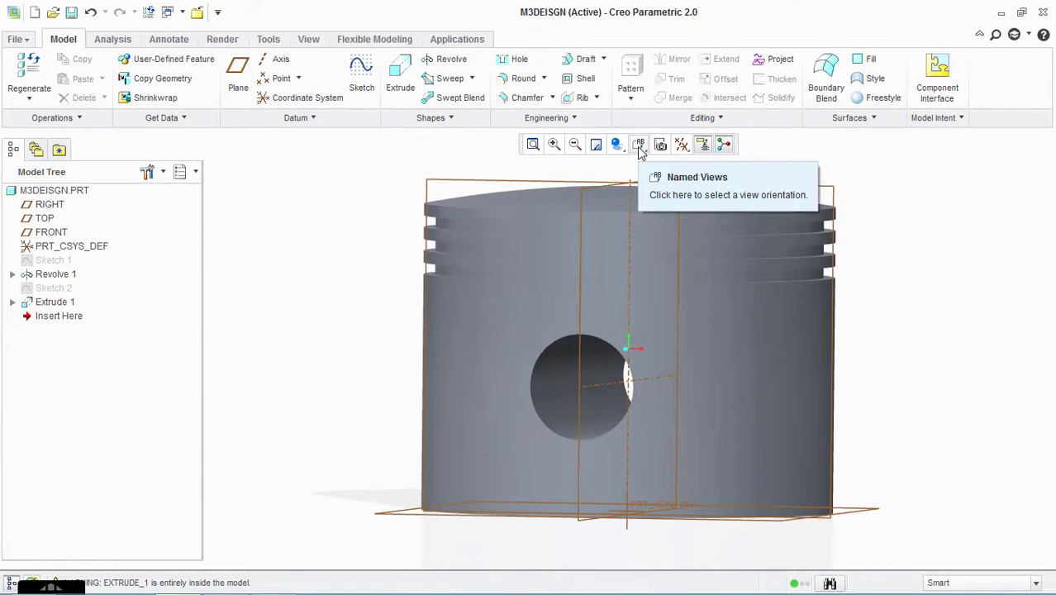
click(578, 304)
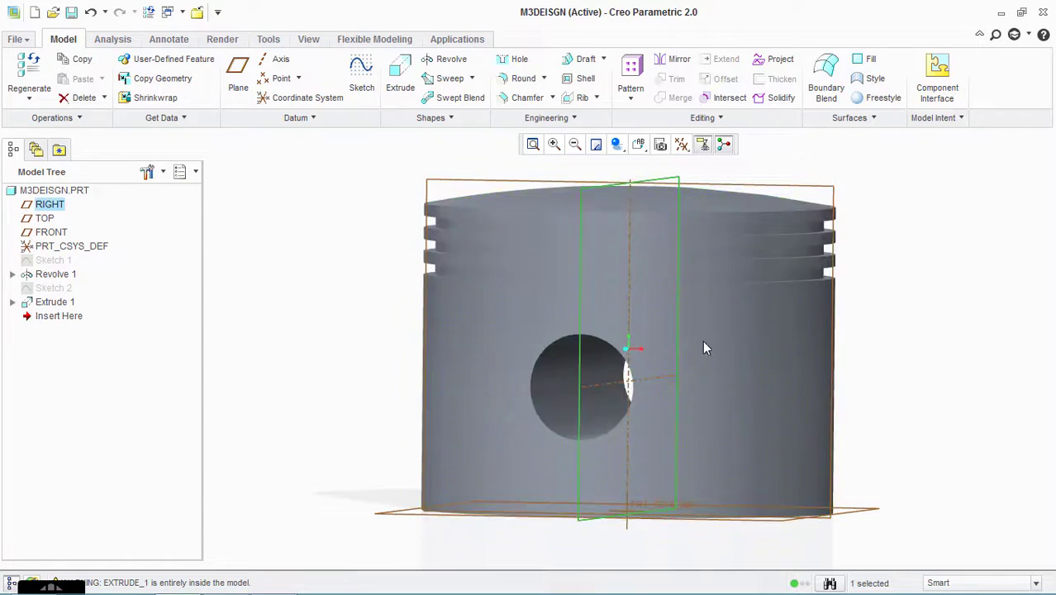
click(361, 76)
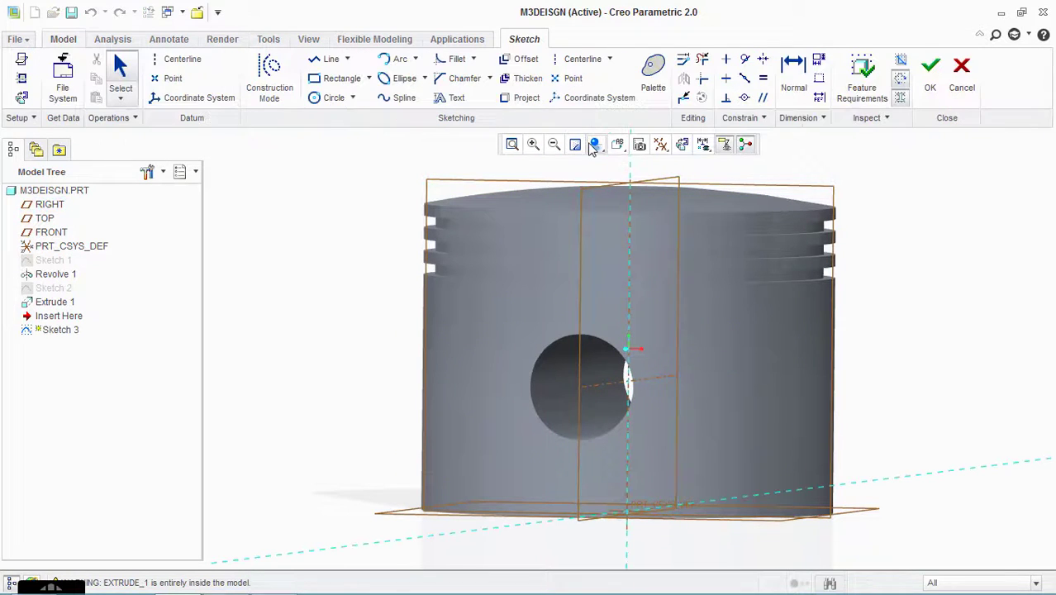
click(682, 145)
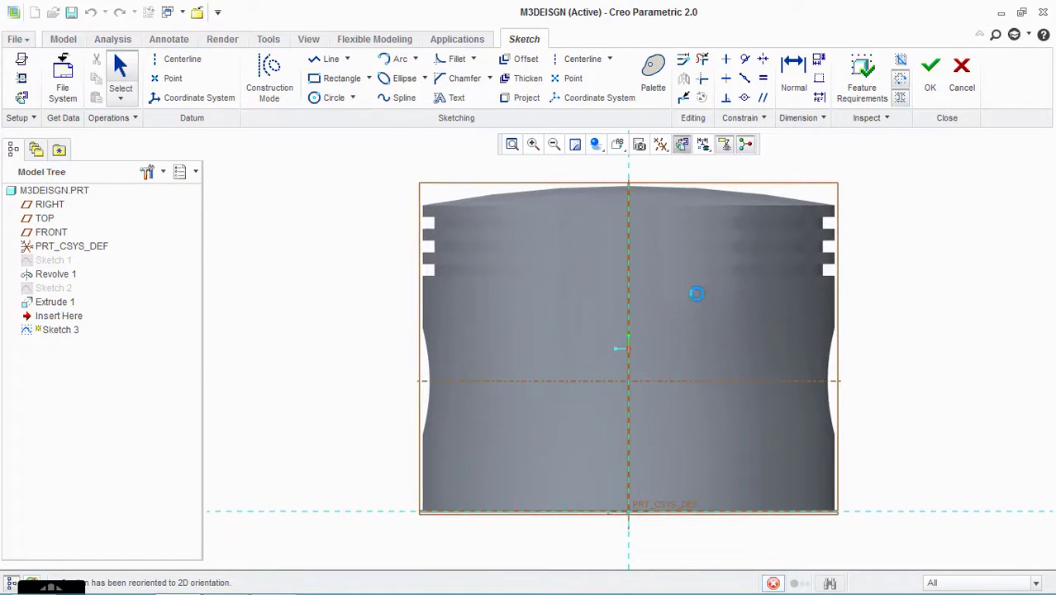
- Add the piston's outer side surface and the lowest ring groove's lower face as sketch references
scroll(859, 366, down, 2)
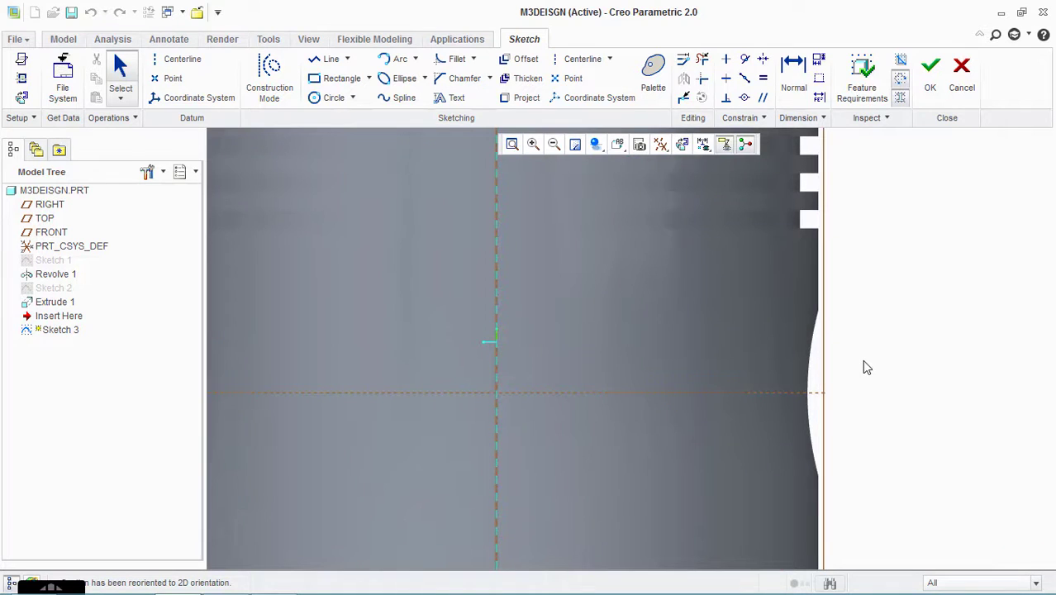
scroll(862, 361, up, 3)
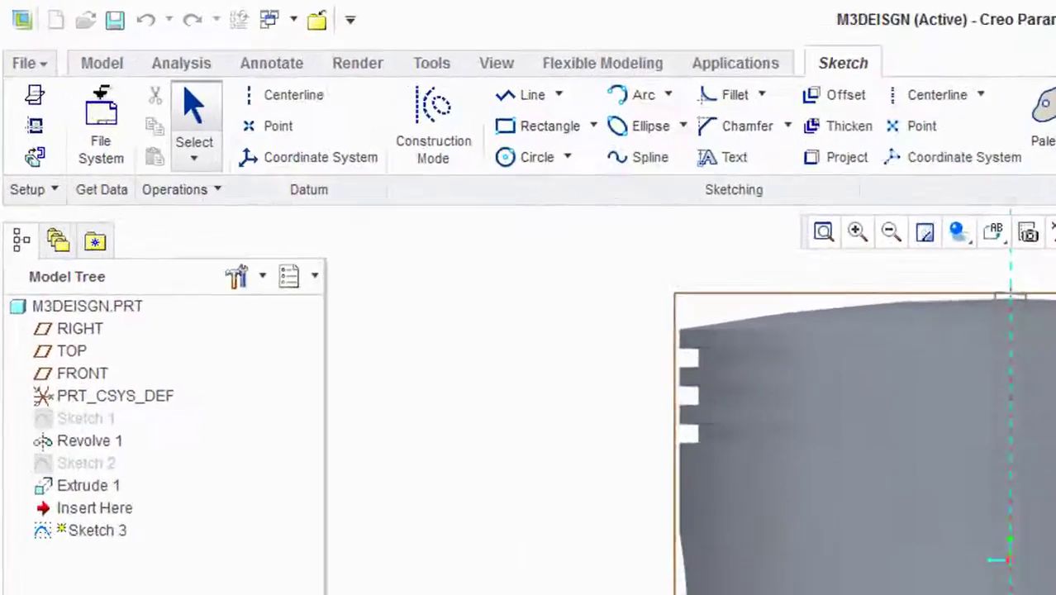
scroll(859, 363, down, 3)
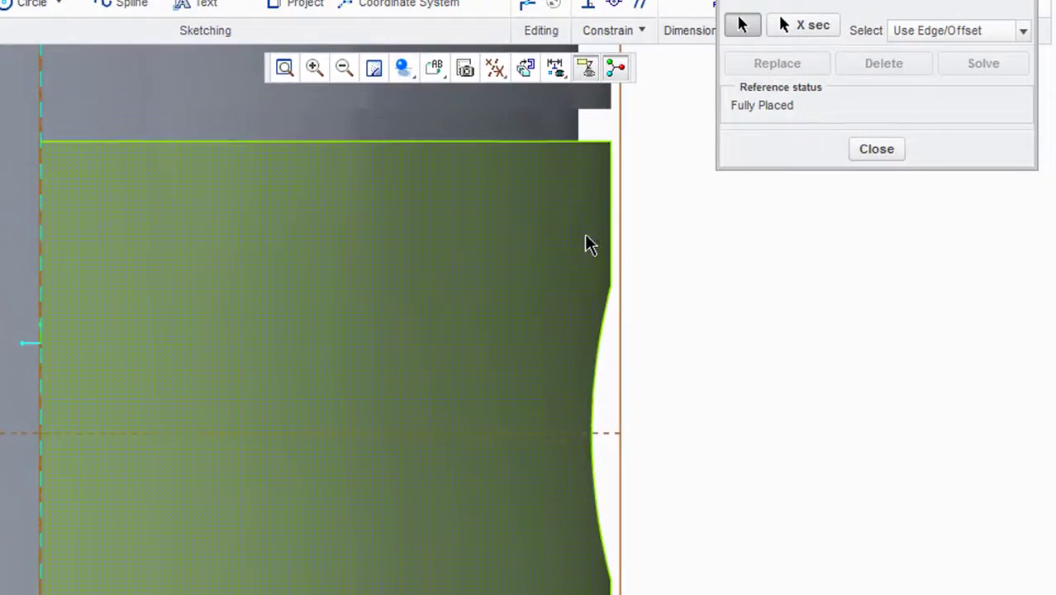
click(609, 220)
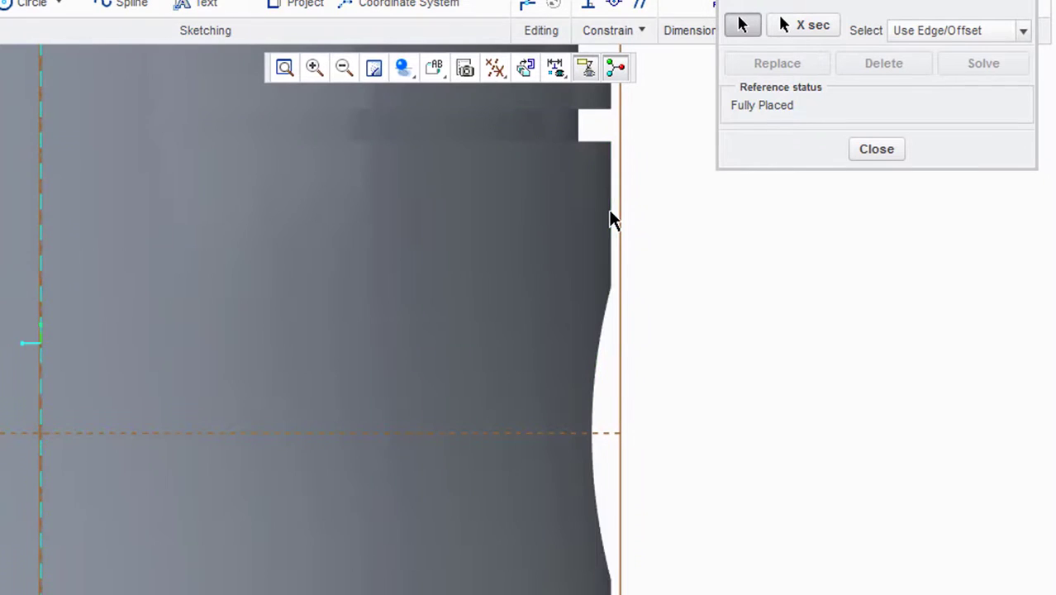
scroll(630, 448, up, 4)
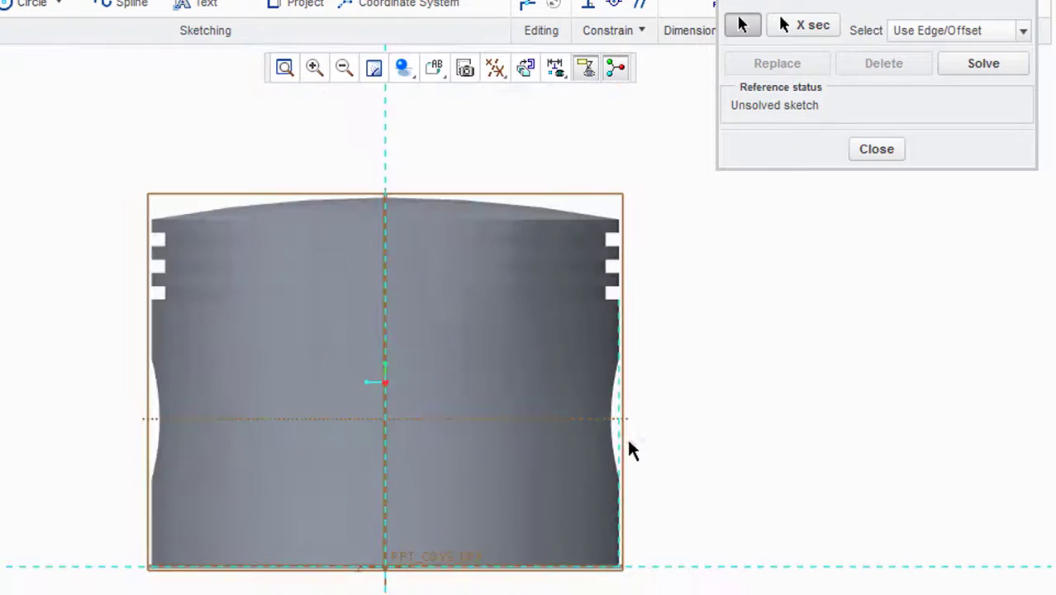
scroll(616, 318, down, 2)
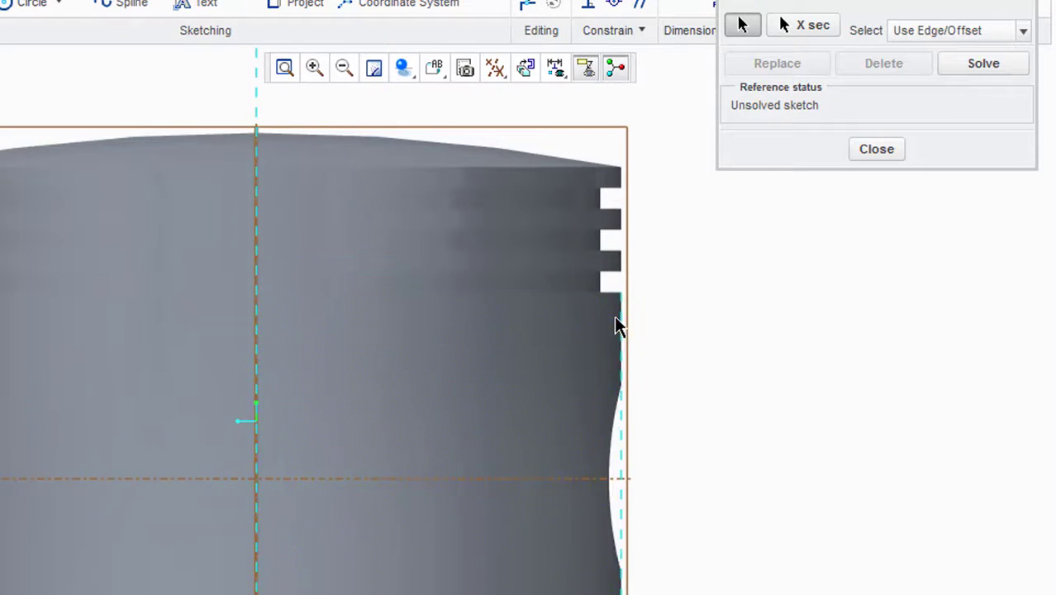
click(612, 293)
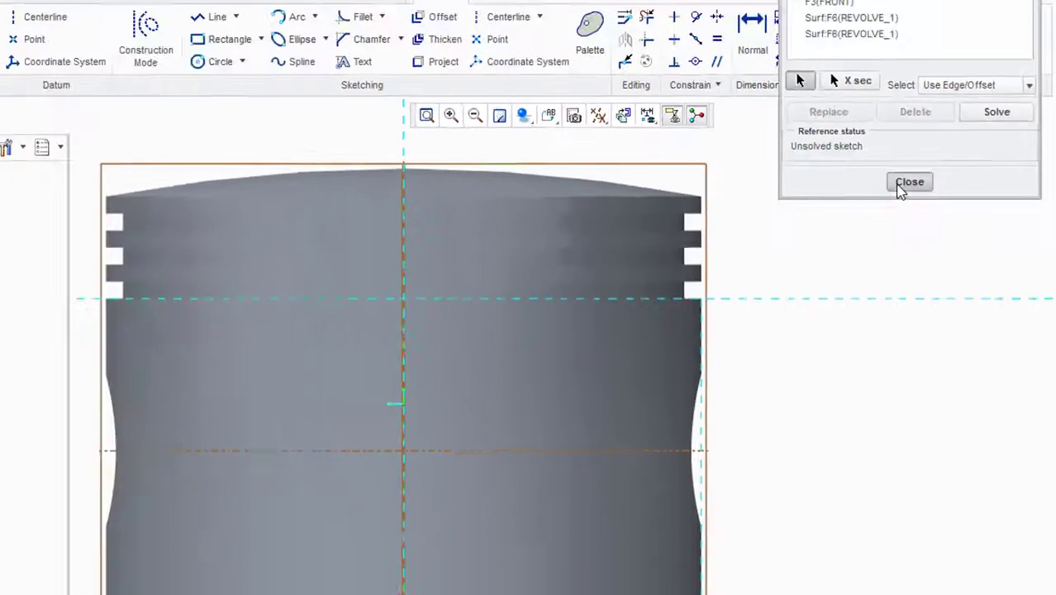
click(874, 149)
- Add the curved edge of the pin hole on the piston's side as another sketch reference
click(22, 78)
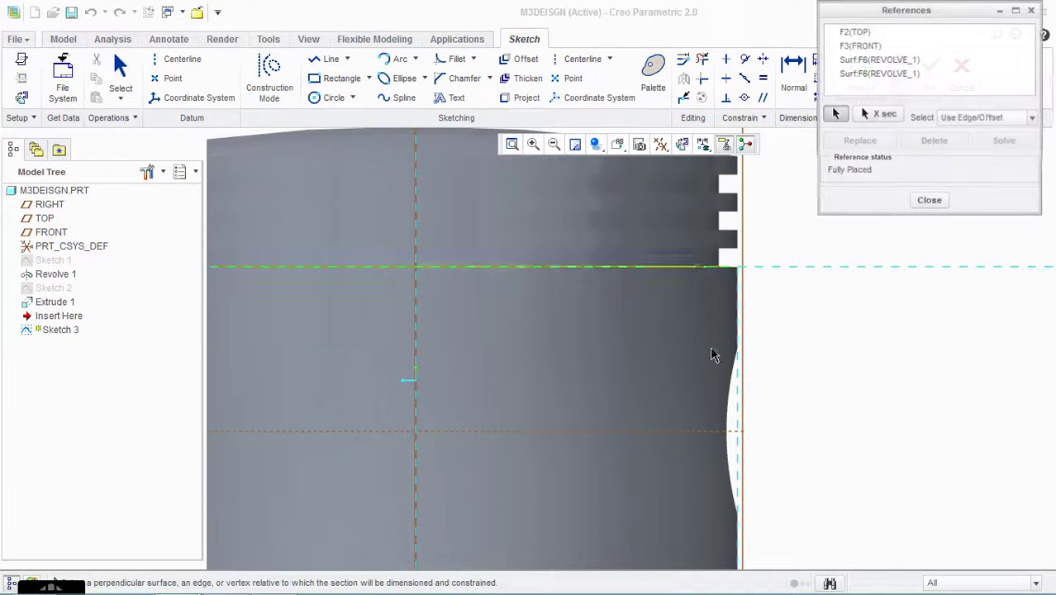
scroll(738, 353, up, 2)
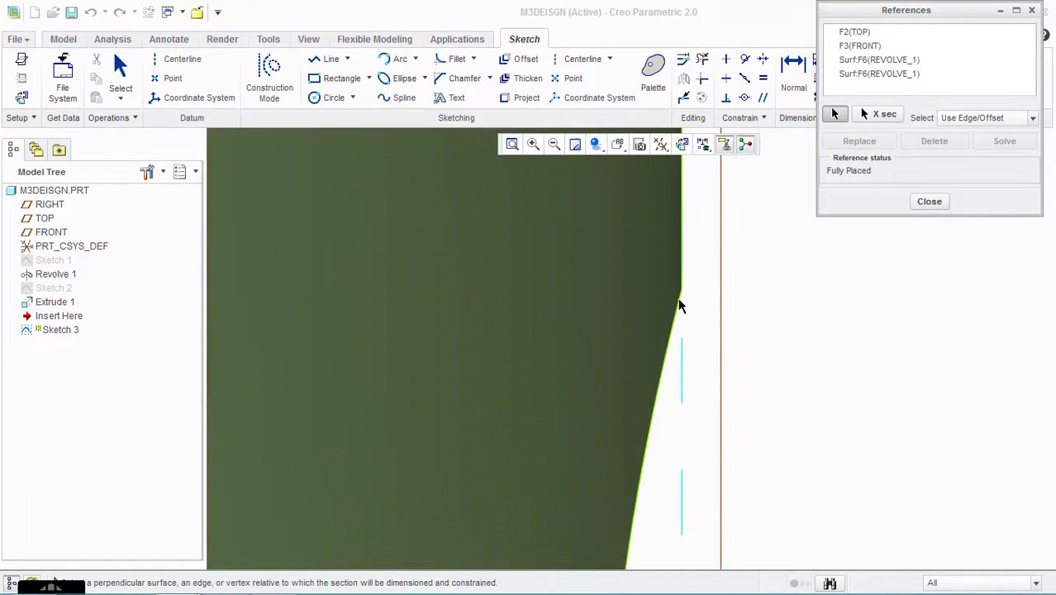
click(663, 382)
click(927, 202)
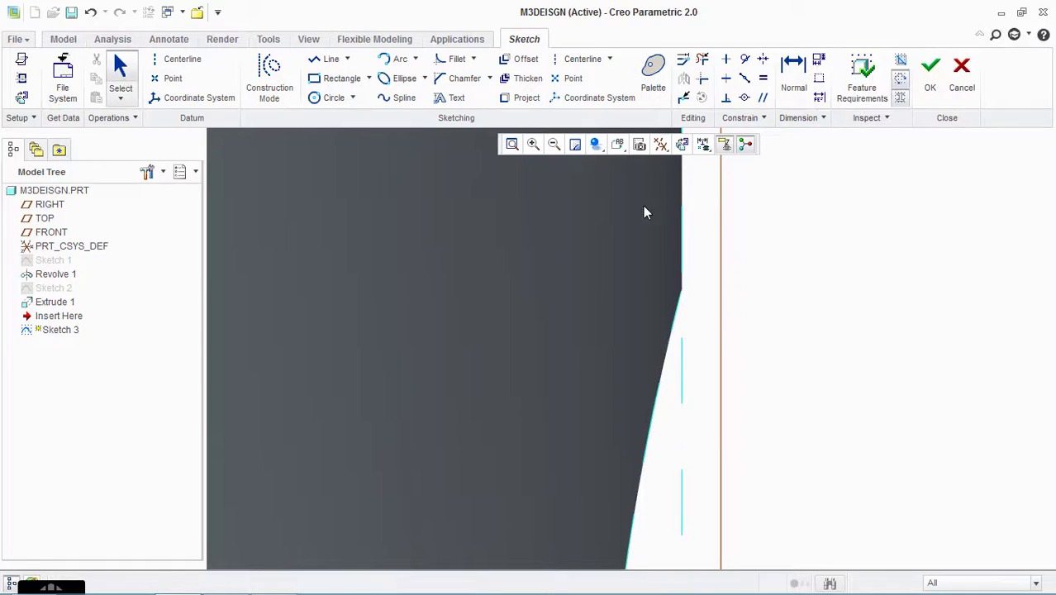
- Sketch an open three-sided rectangular profile inward from the piston's side around the pin hole, and set its depth to 6
click(331, 59)
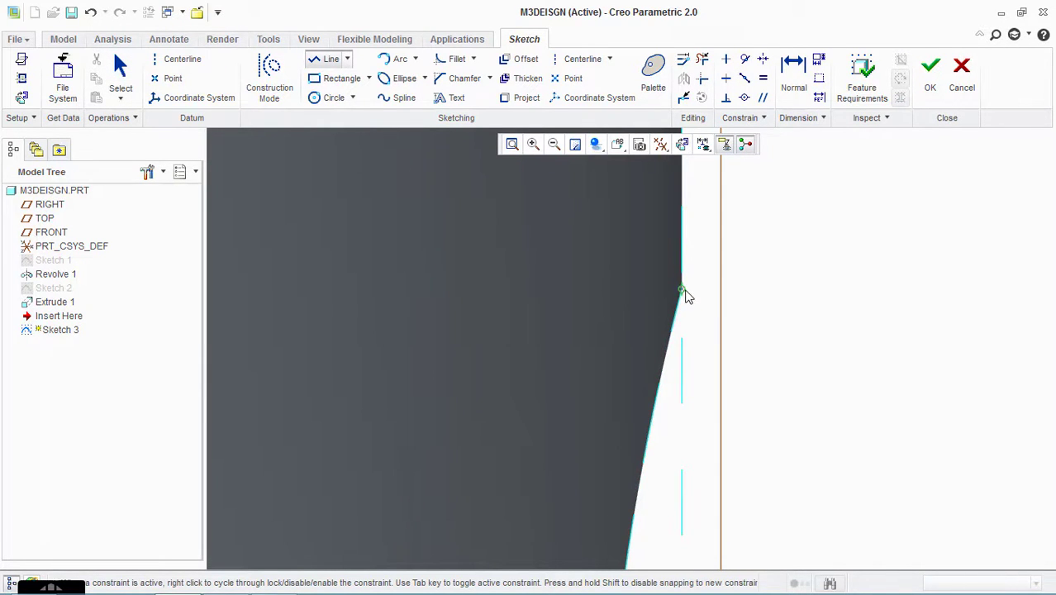
mouse_move(684, 282)
middle_down()
mouse_move(658, 266)
mouse_move(677, 306)
middle_up()
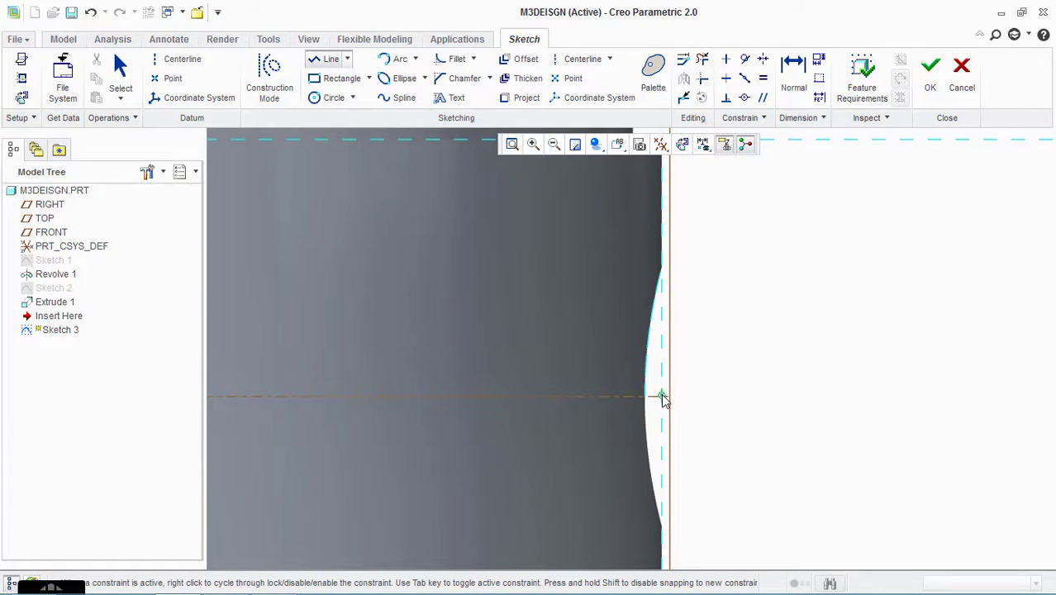
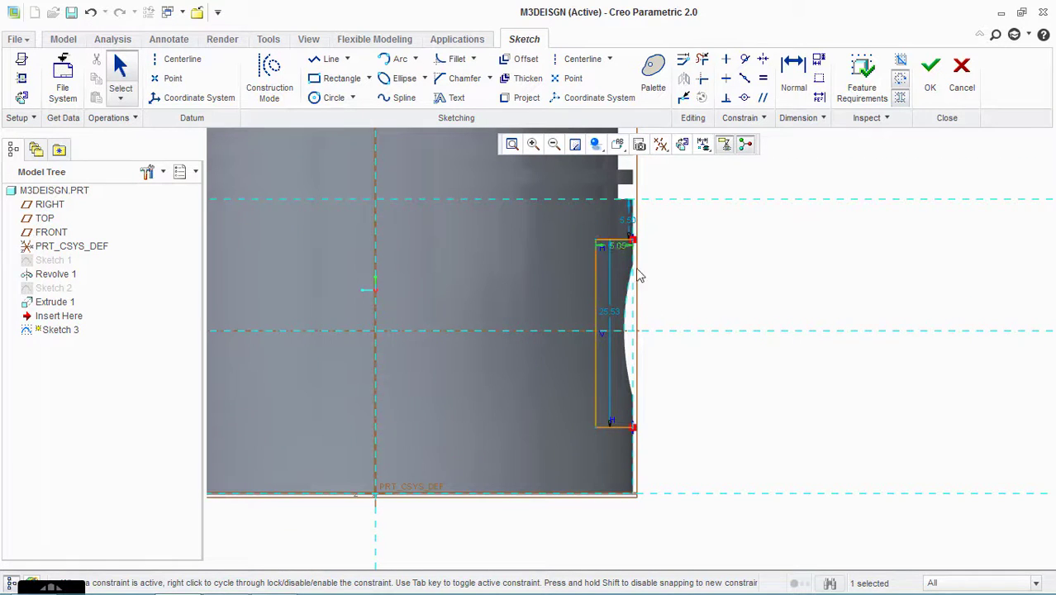
mouse_move(617, 253)
text(6)
key(Return)
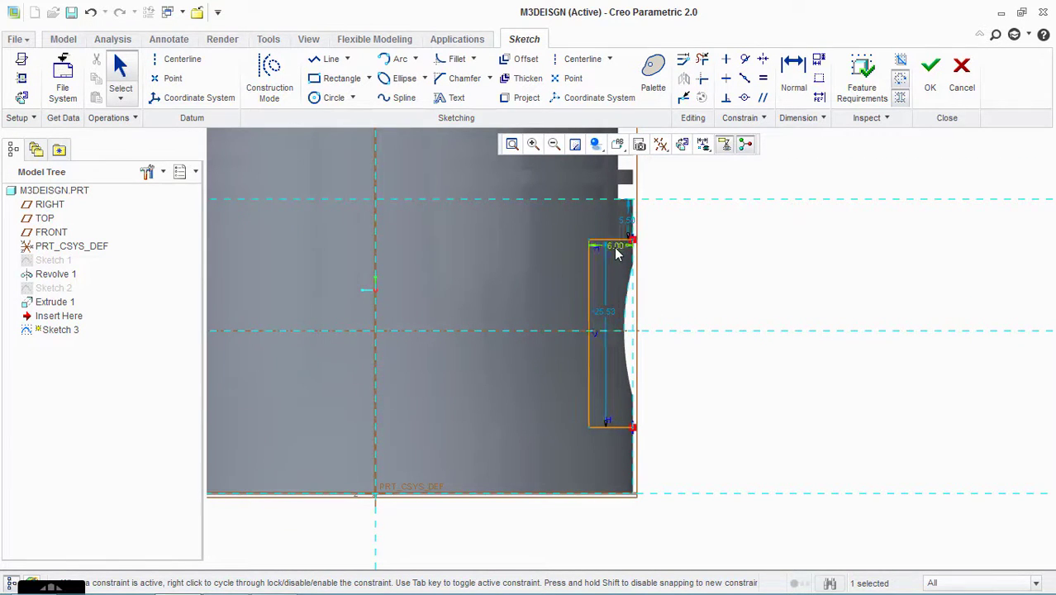
- Dimension the profile's upper edge from the pin-hole axis at 12
scroll(632, 321, down, 2)
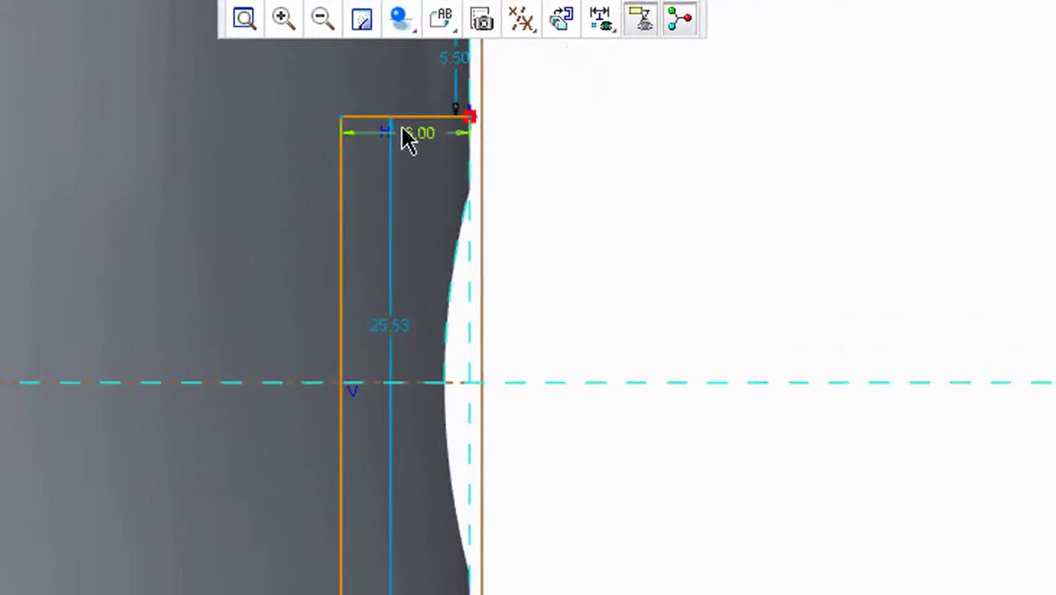
click(400, 122)
click(430, 382)
click(460, 280)
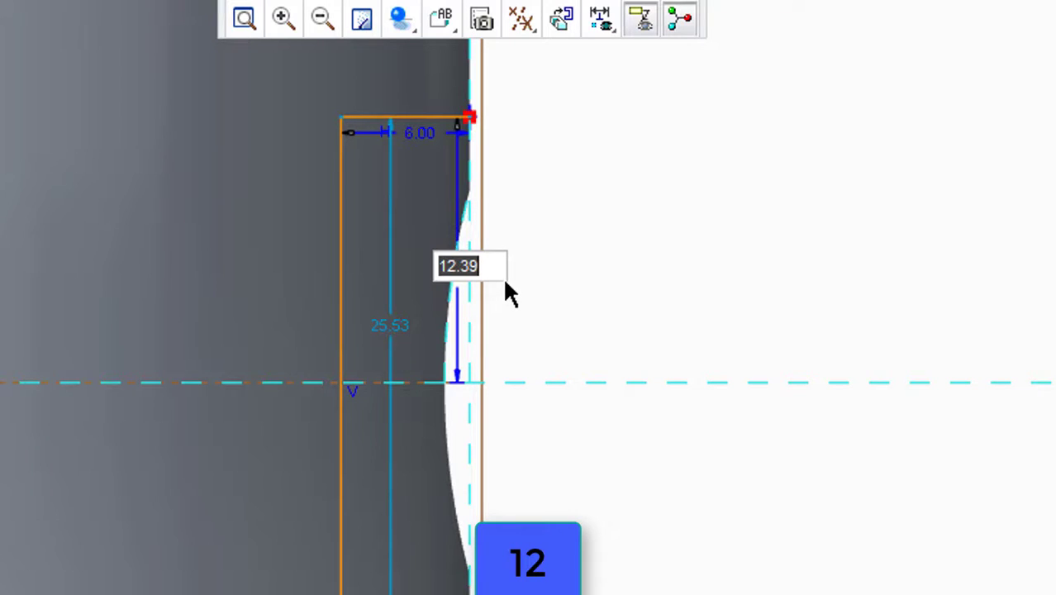
text(12)
key(Return)
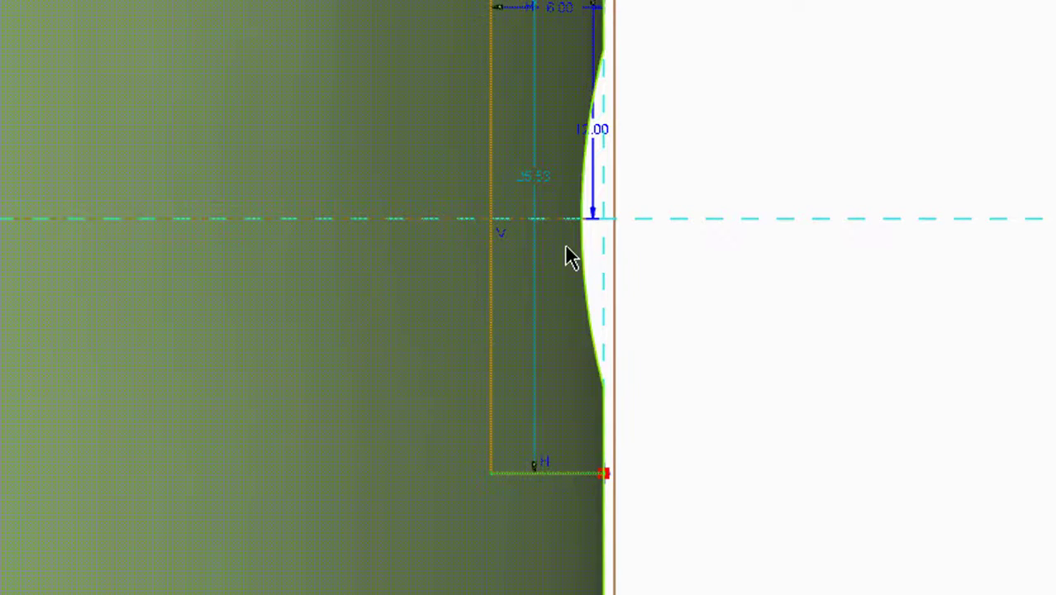
- Dimension the profile's lower edge from the pin-hole axis at 12 and accept the sketch
click(571, 219)
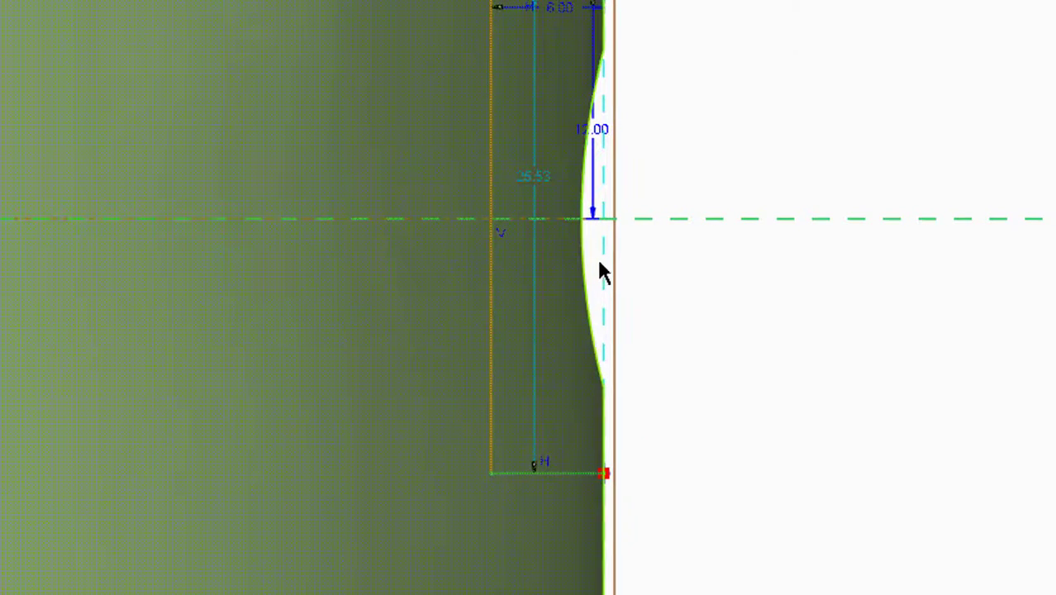
middle_click(621, 268)
text(1)
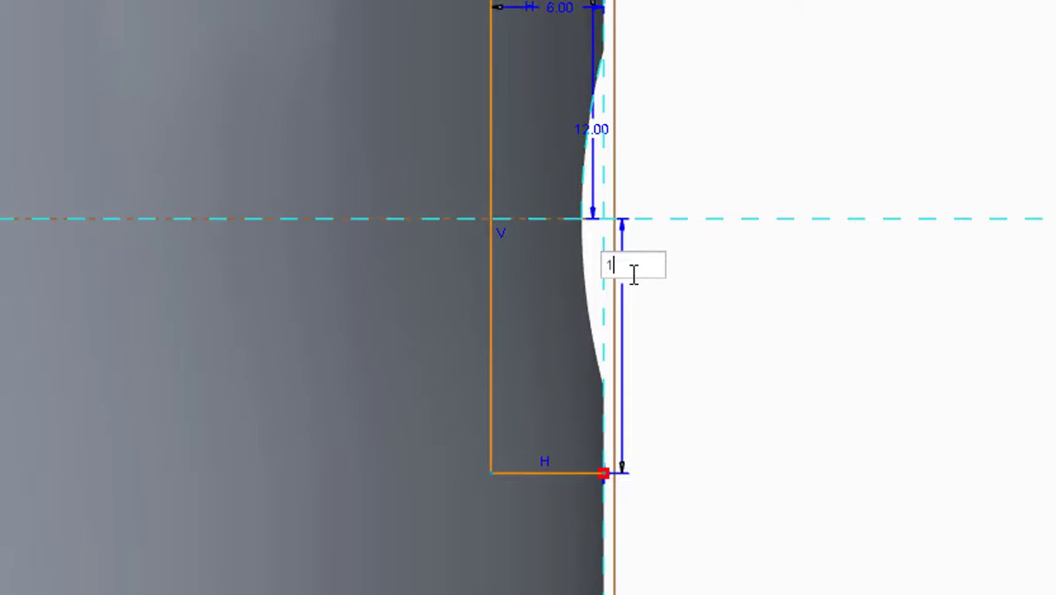
text(2)
key(Return)
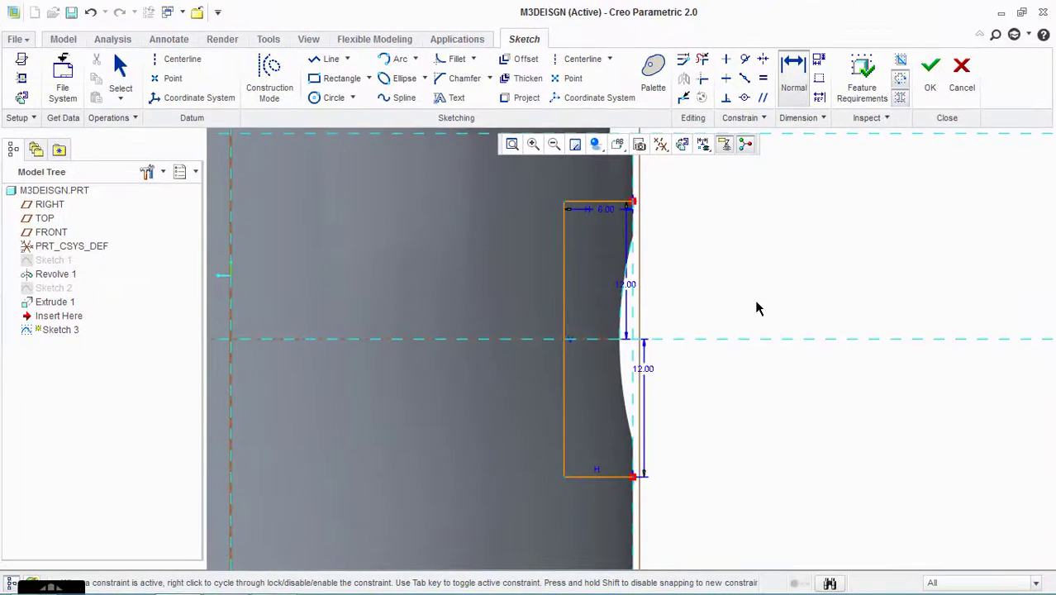
scroll(748, 323, down, 4)
click(929, 78)
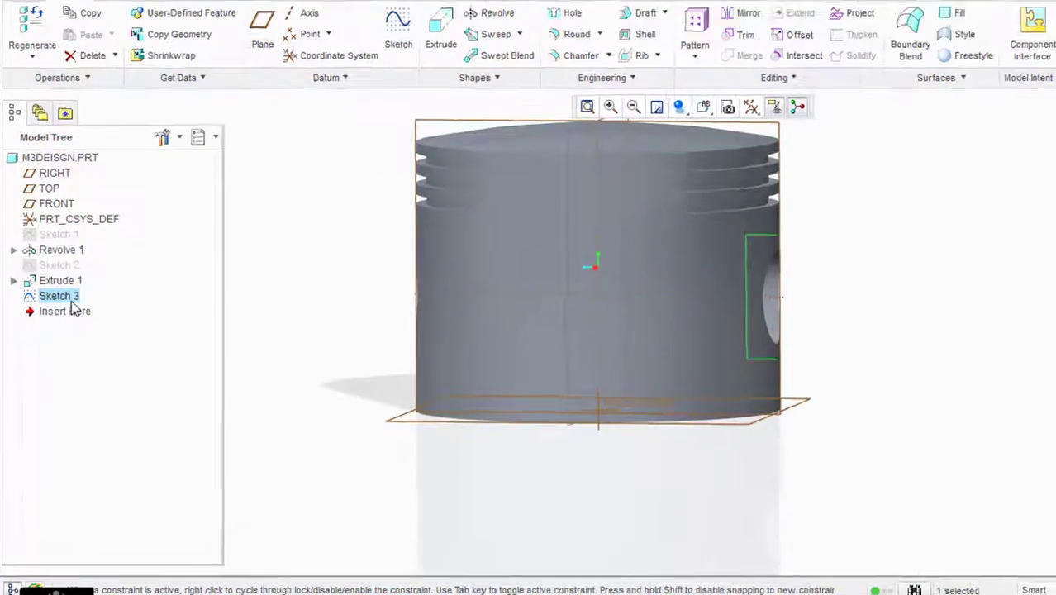
- Reopen Sketch 3, close the recess profile with lines extending slightly past the piston's side, and accept the sketch
right_click(67, 314)
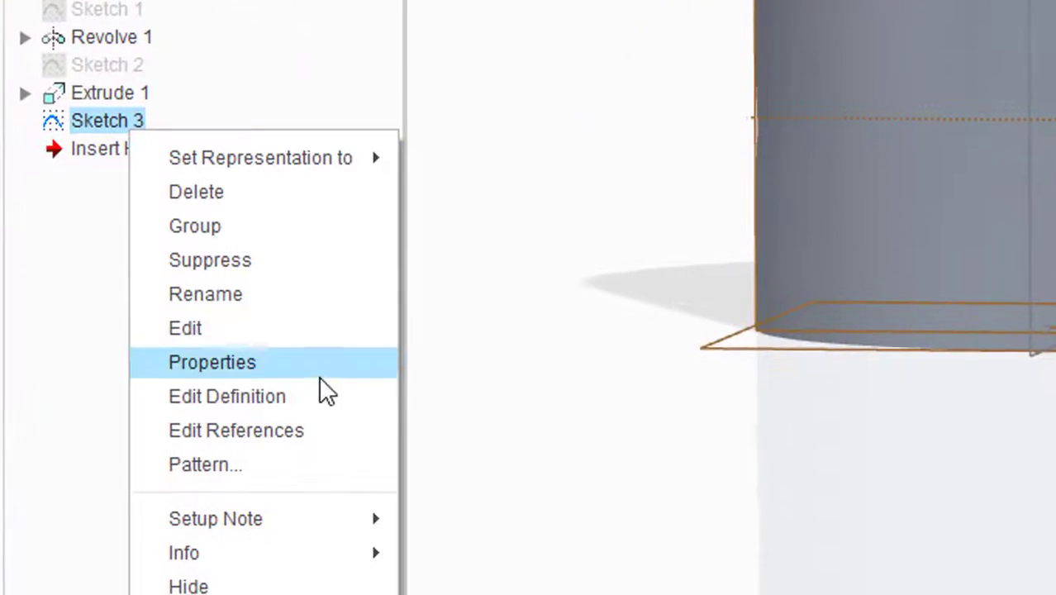
click(330, 400)
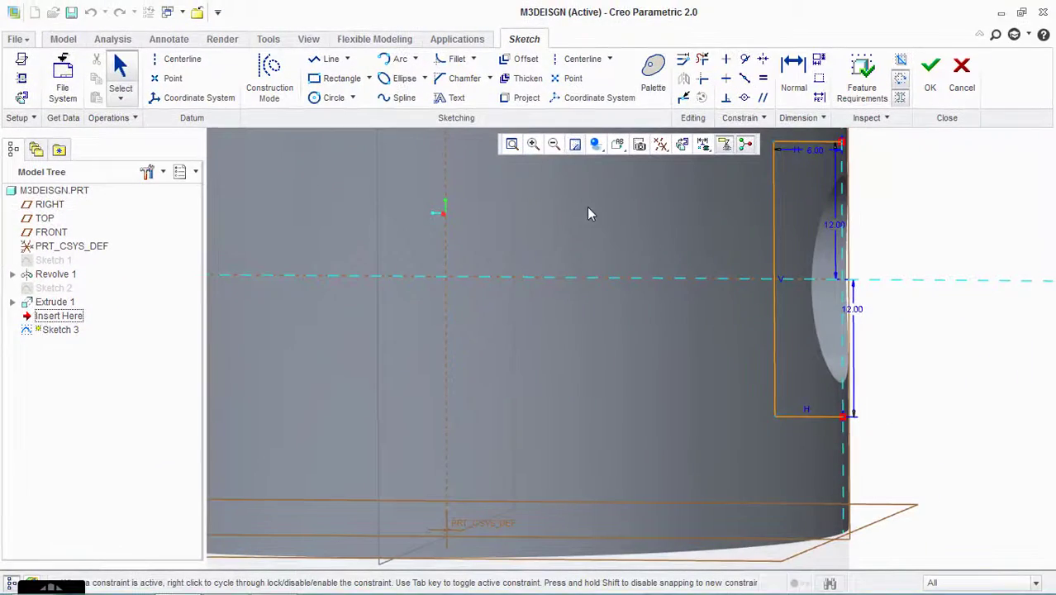
click(685, 151)
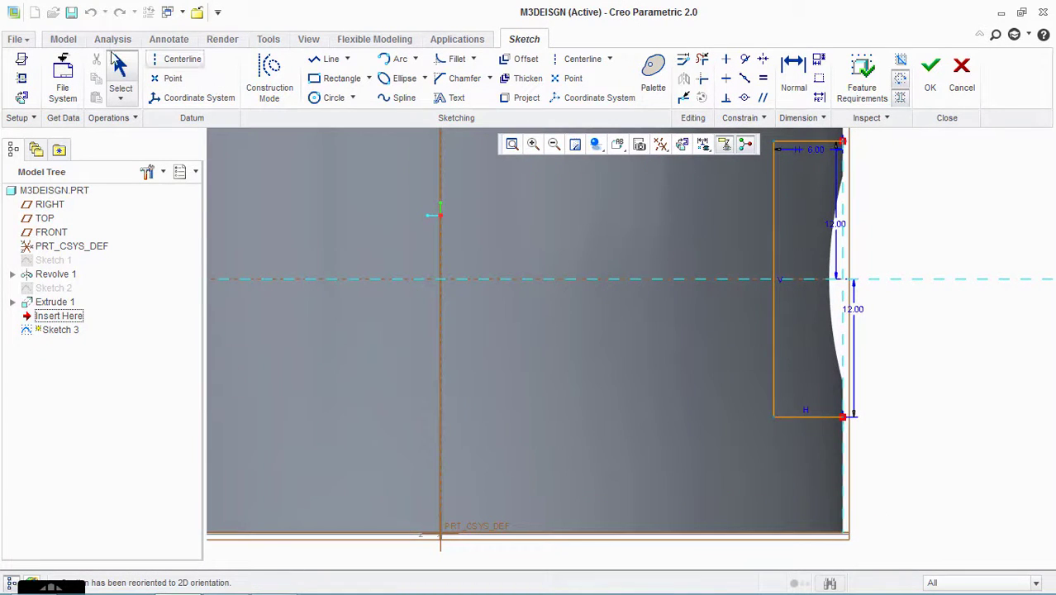
click(314, 59)
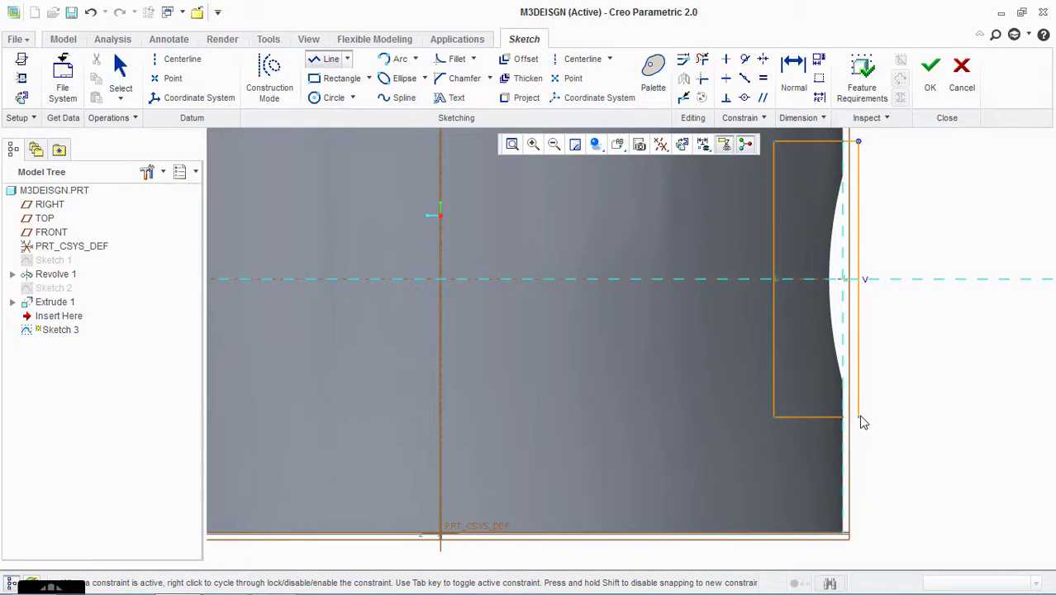
middle_click(859, 364)
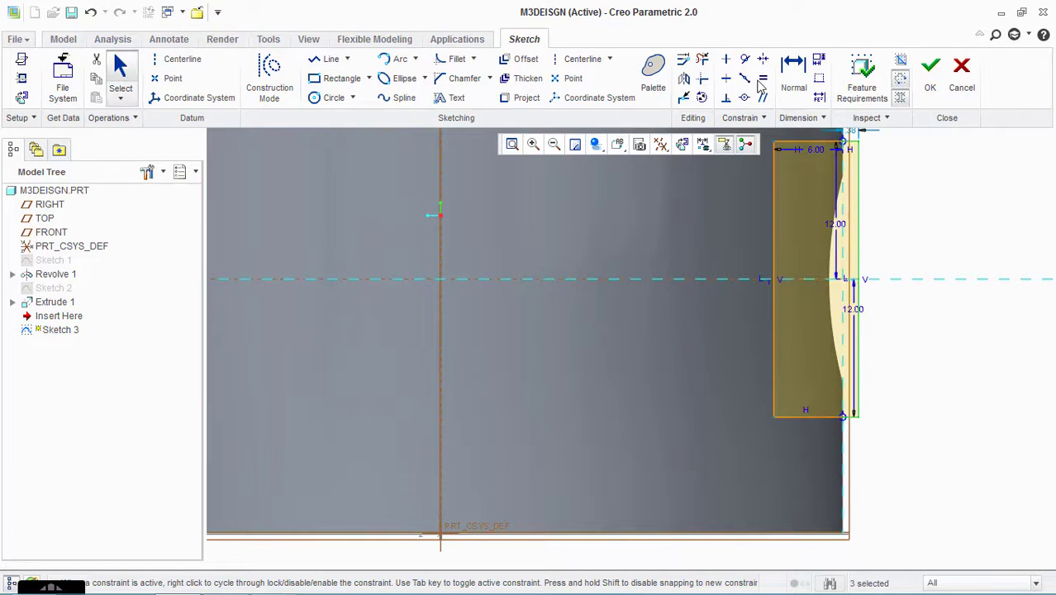
click(930, 72)
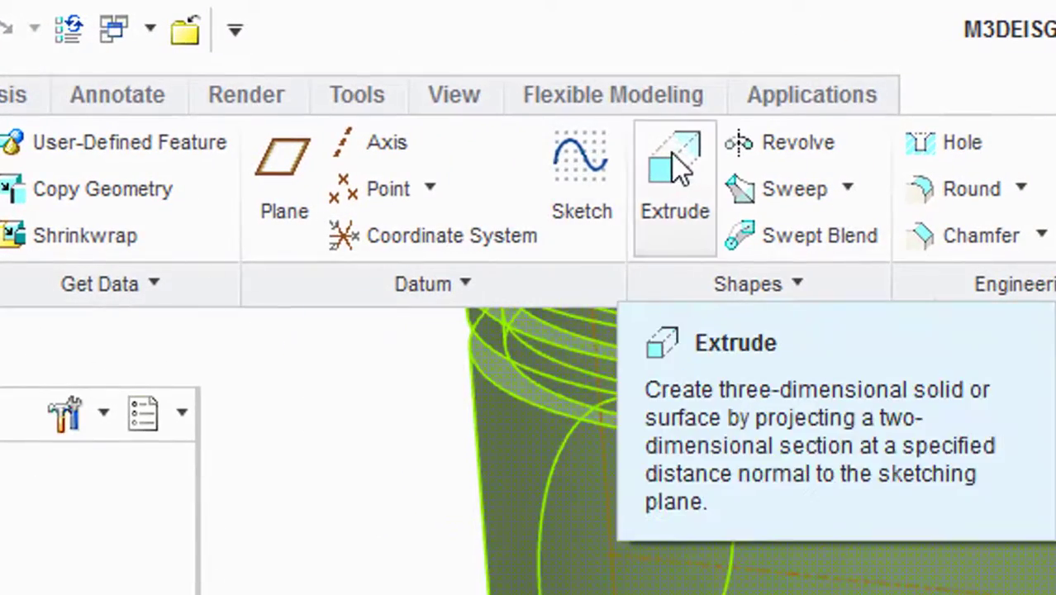
- Extrude the recess profile as a symmetric material-removing cut, about 131 deep, across the full side of the piston
click(677, 161)
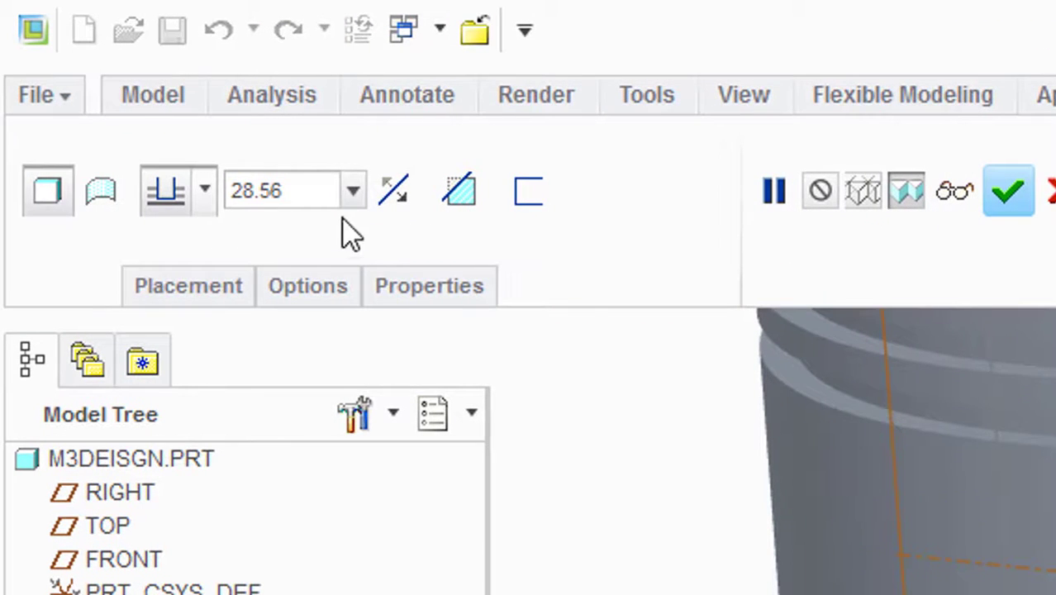
click(366, 191)
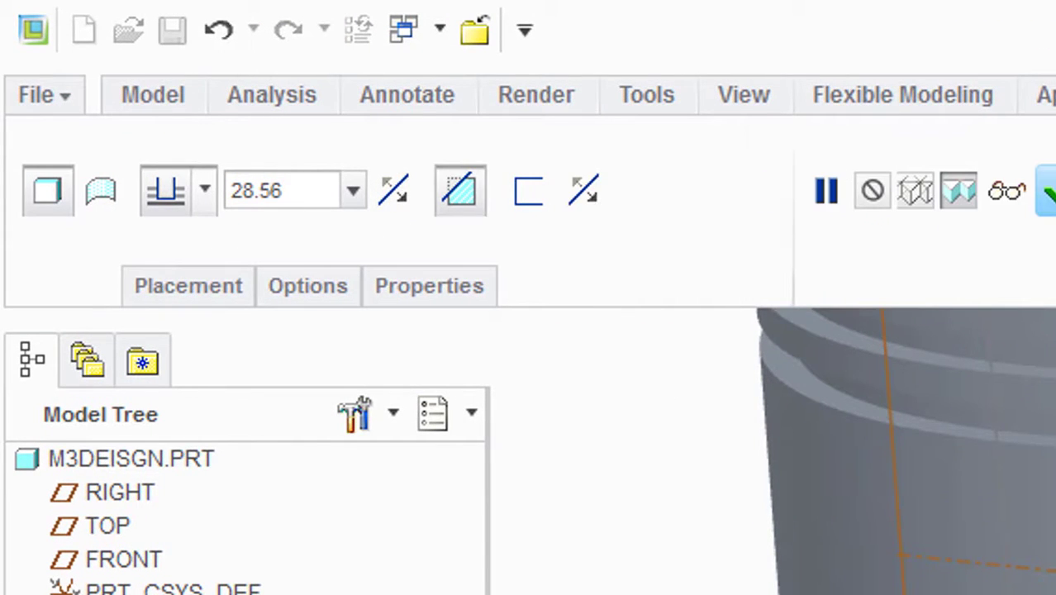
click(204, 191)
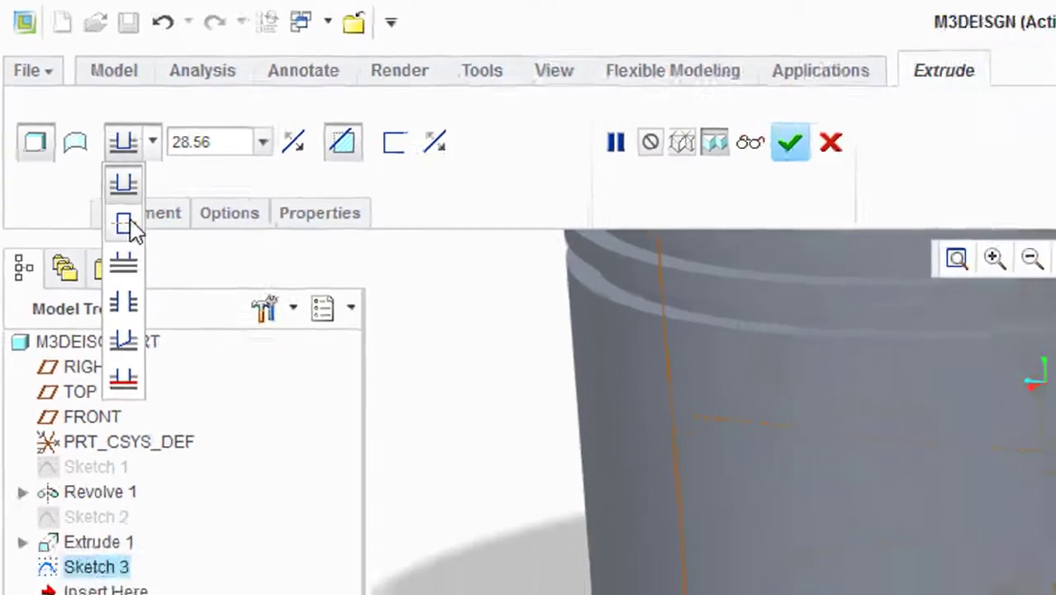
click(126, 223)
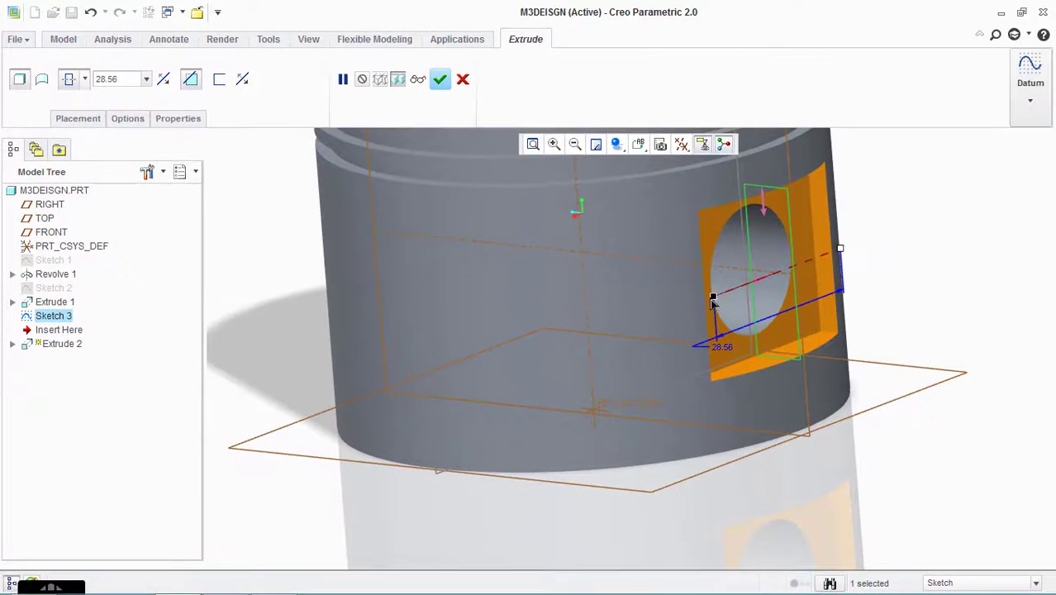
drag(715, 300, 575, 324)
key(ctrl+d)
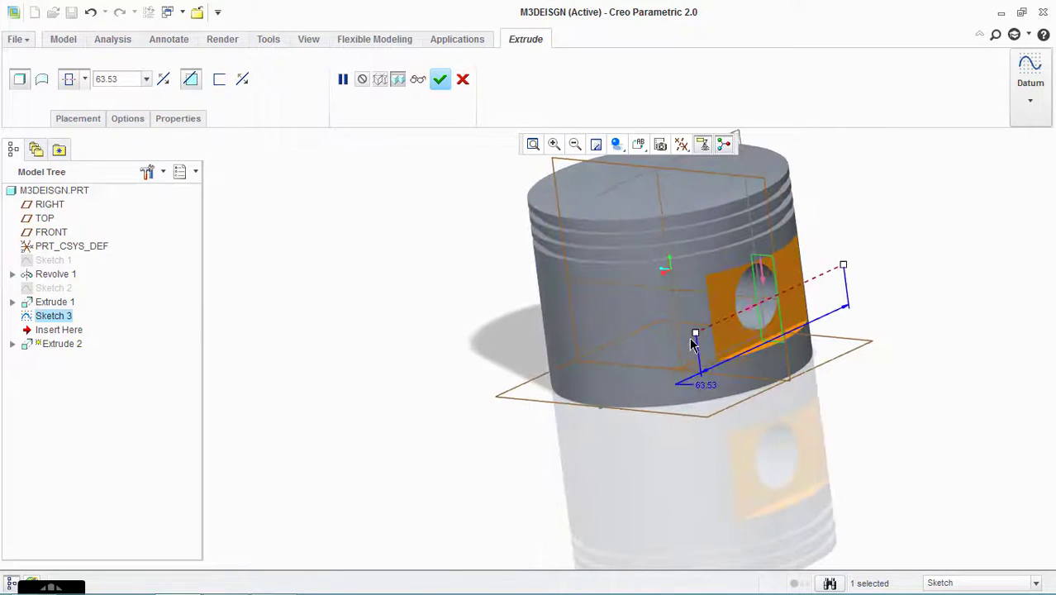
drag(699, 339, 591, 333)
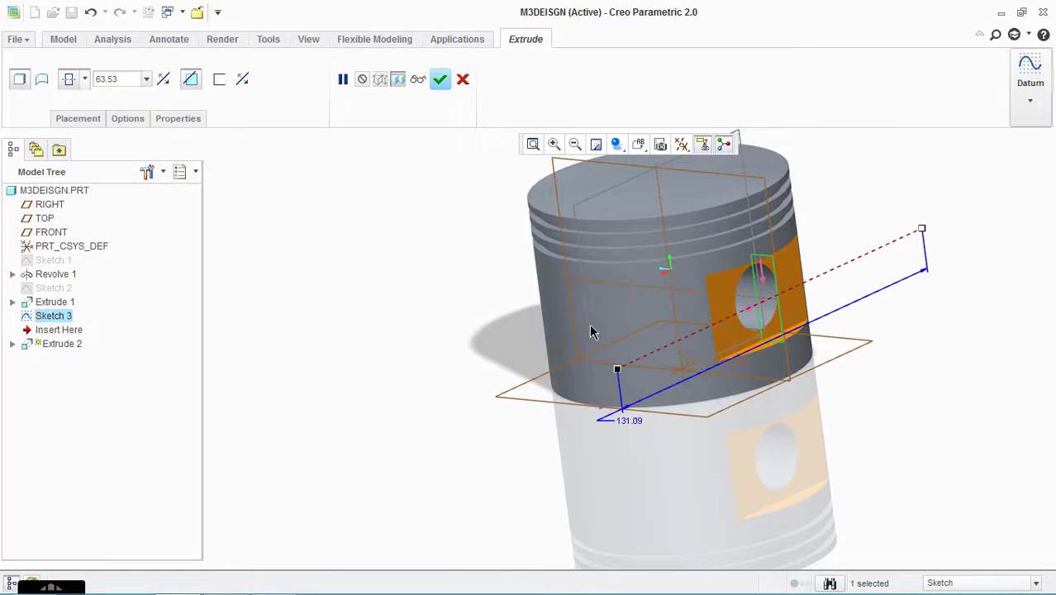
click(440, 80)
- Mirror the recess cut to the opposite side about the vertical datum plane midway between the pin hole's two ends
scroll(952, 271, up, 3)
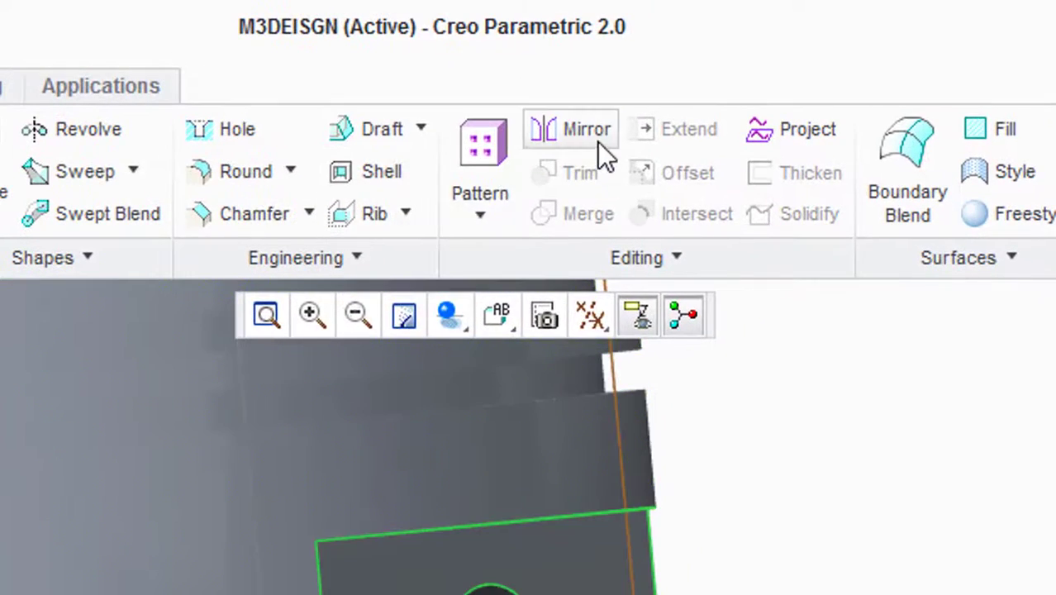
click(645, 90)
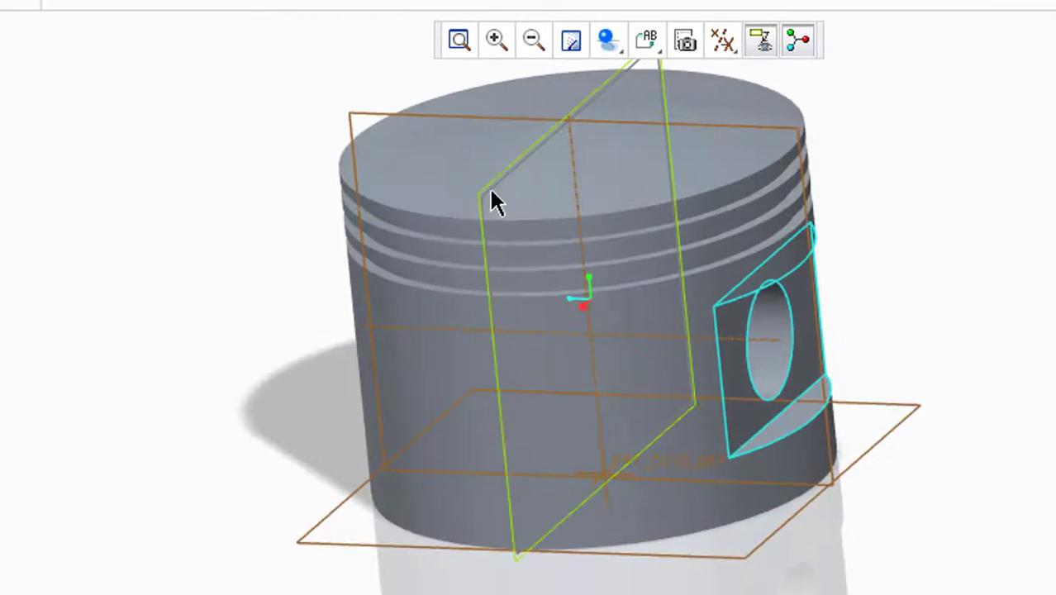
click(491, 195)
click(260, 78)
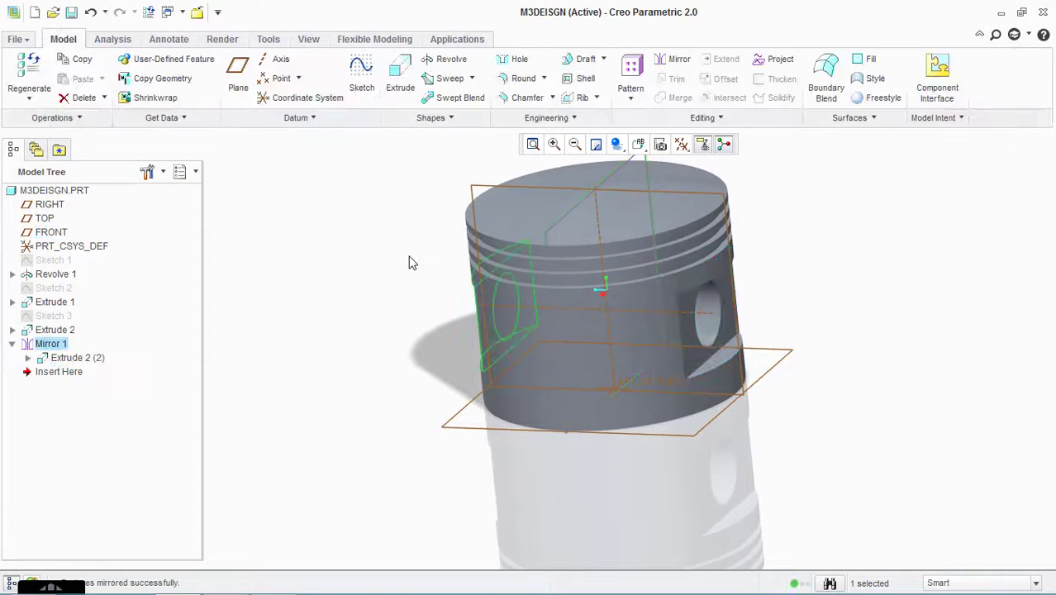
middle_drag(412, 263, 629, 357)
click(429, 292)
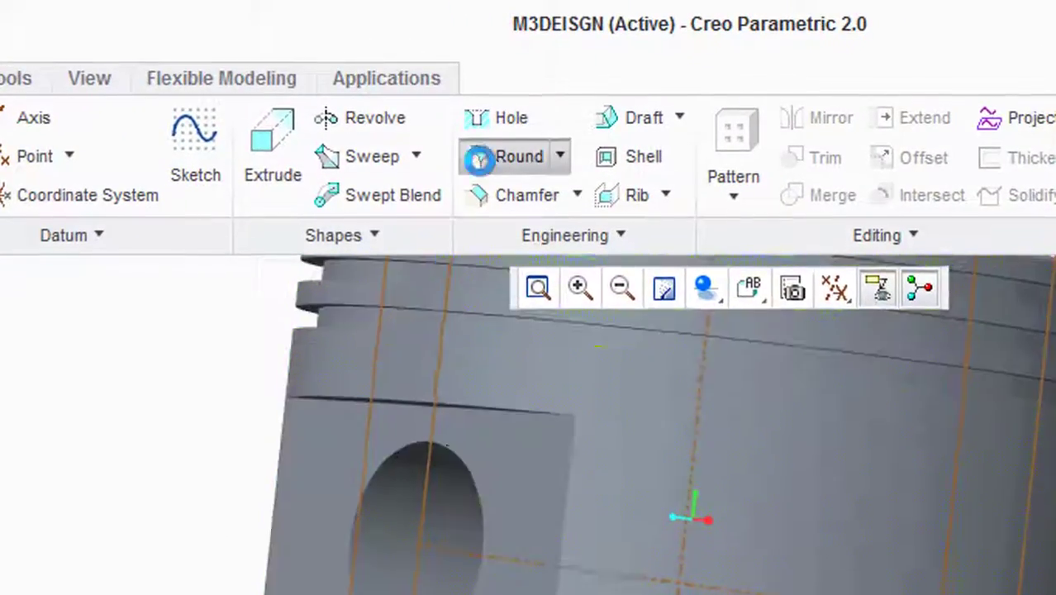
- Start a round on one vertical side edge of the recess and set its radius to 2.5
click(512, 108)
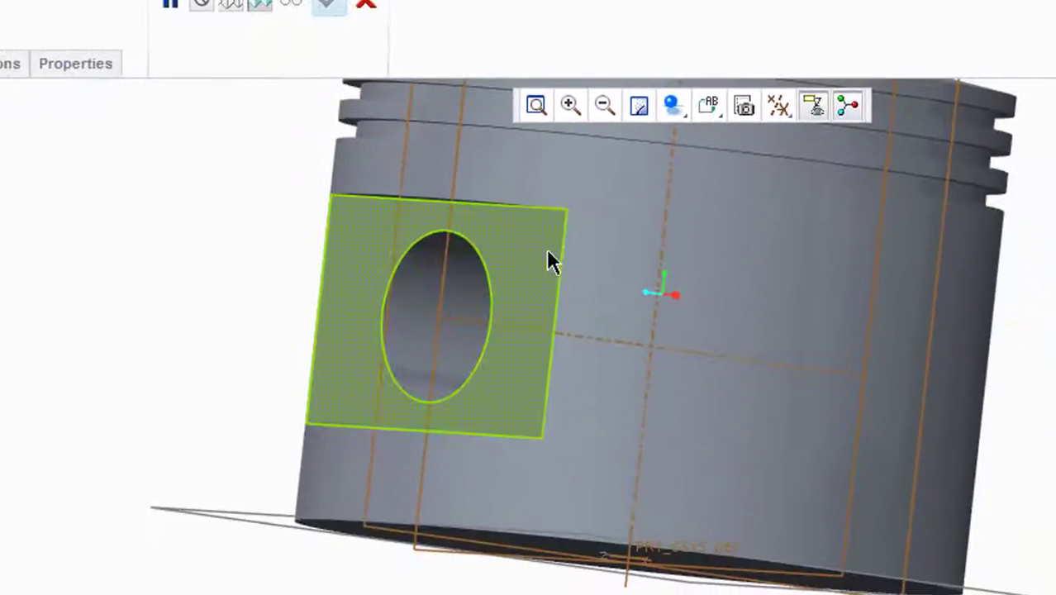
click(562, 264)
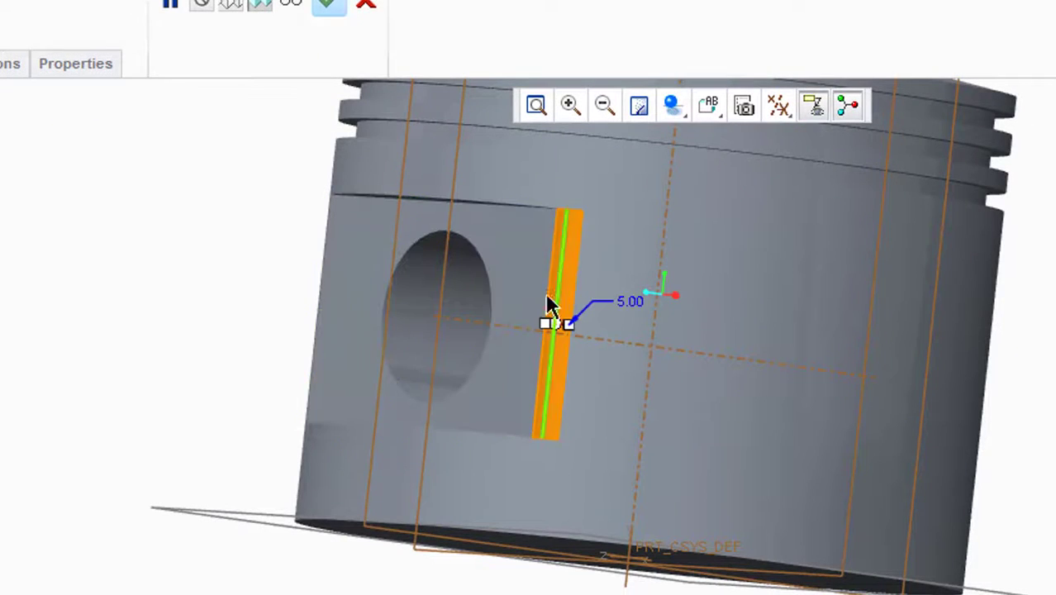
double_click(625, 301)
text(2.5)
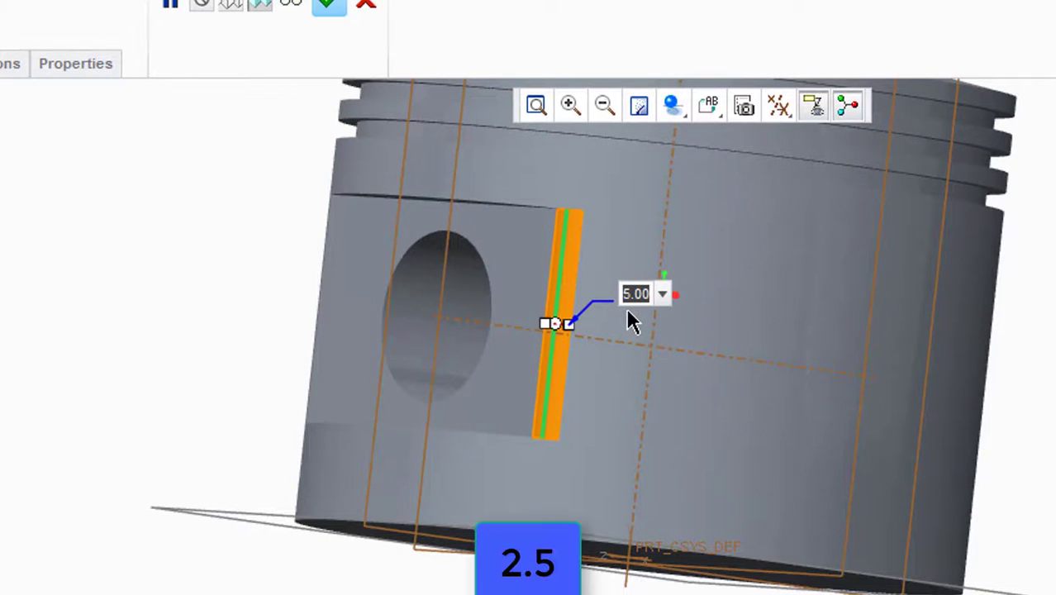
key(Return)
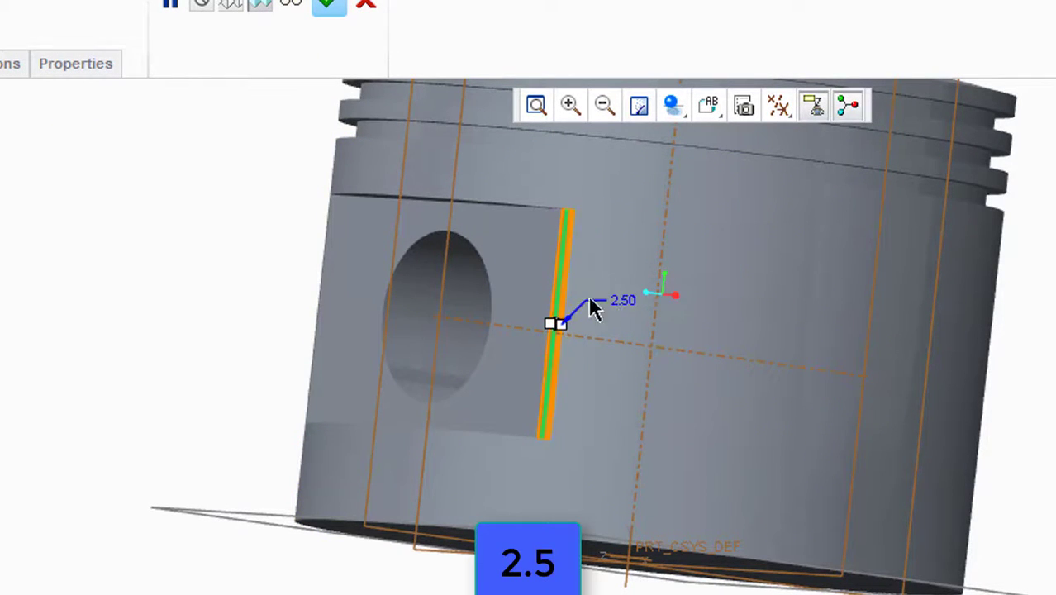
- Add the recess's upper curved edge and its other vertical side edge to the round at radius 2.5
ctrl+click(493, 208)
middle_drag(636, 408, 683, 434)
ctrl+click(383, 355)
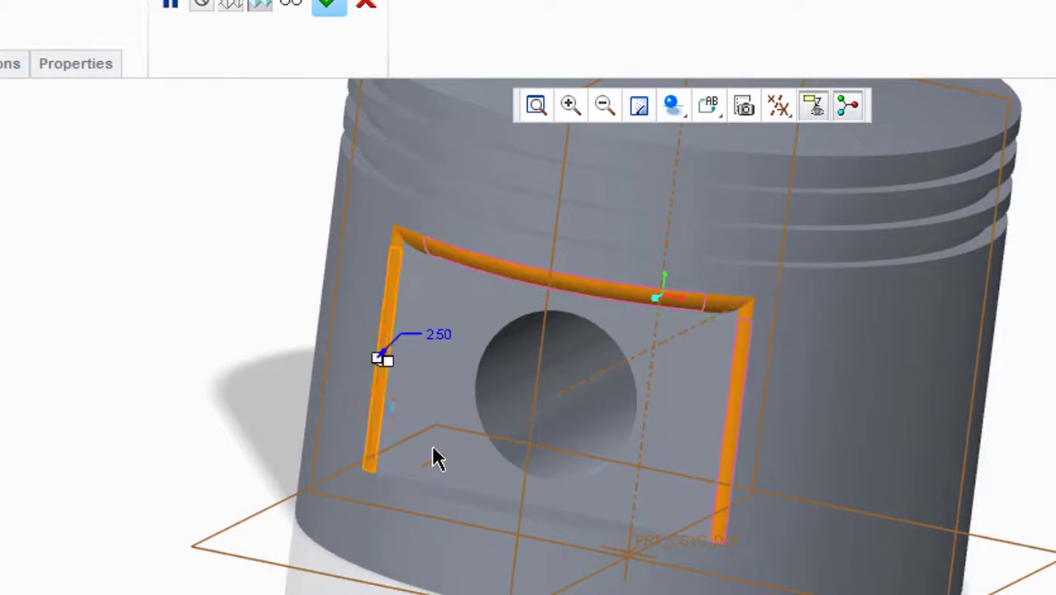
- Try rounding the straight inner edge at the foot of the recess with a radius of 1
ctrl+click(479, 499)
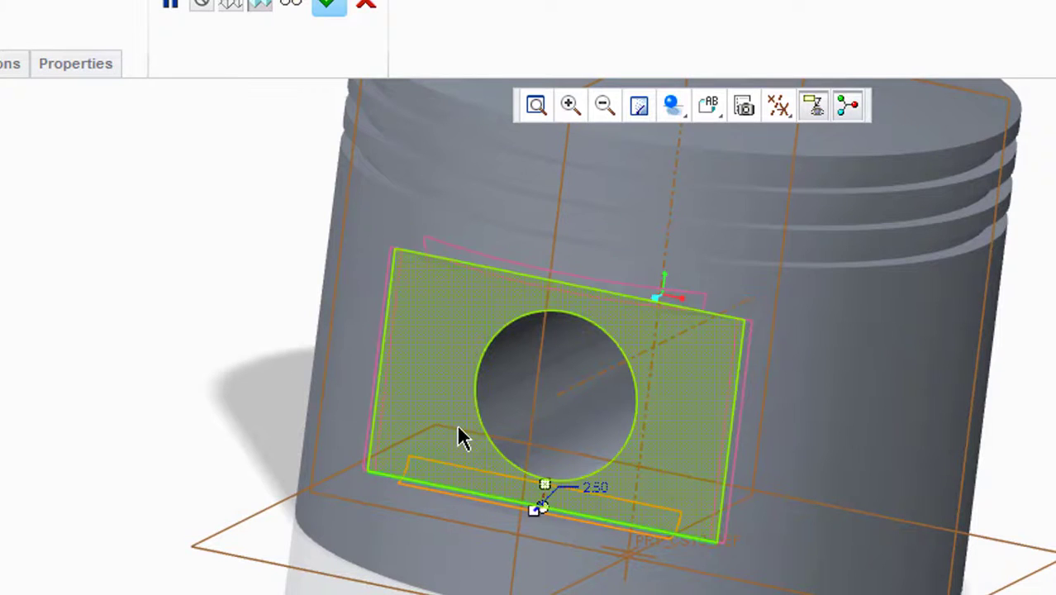
middle_drag(467, 416, 465, 383)
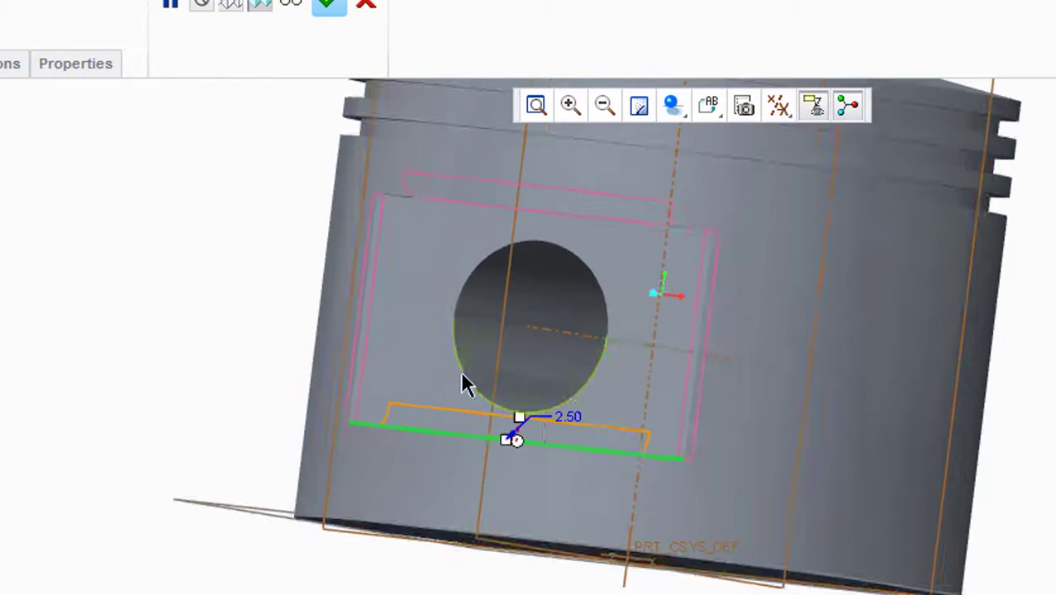
double_click(569, 415)
text(1)
key(Return)
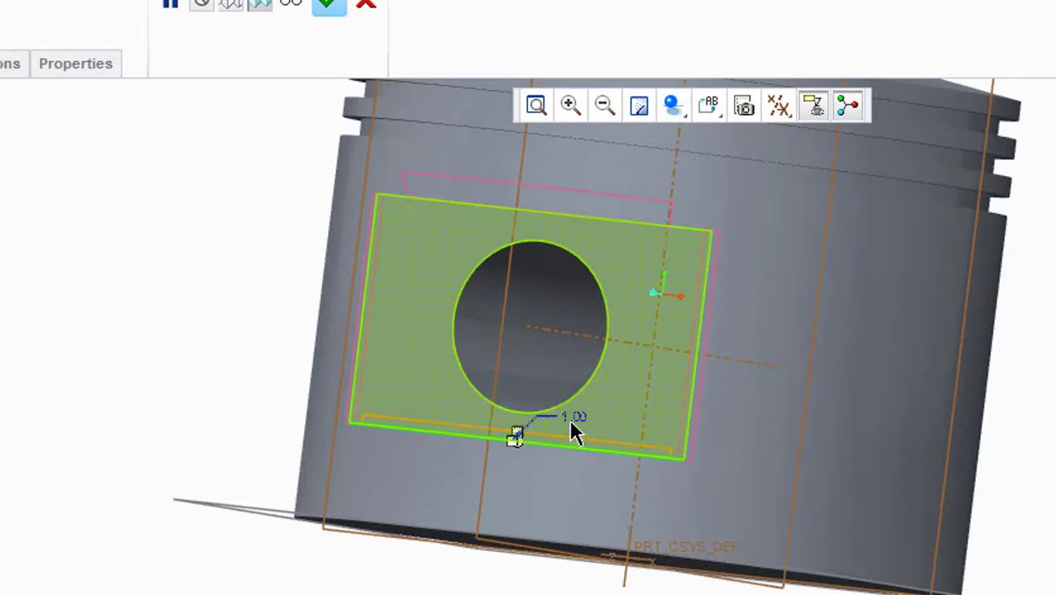
key(Escape)
click(568, 396)
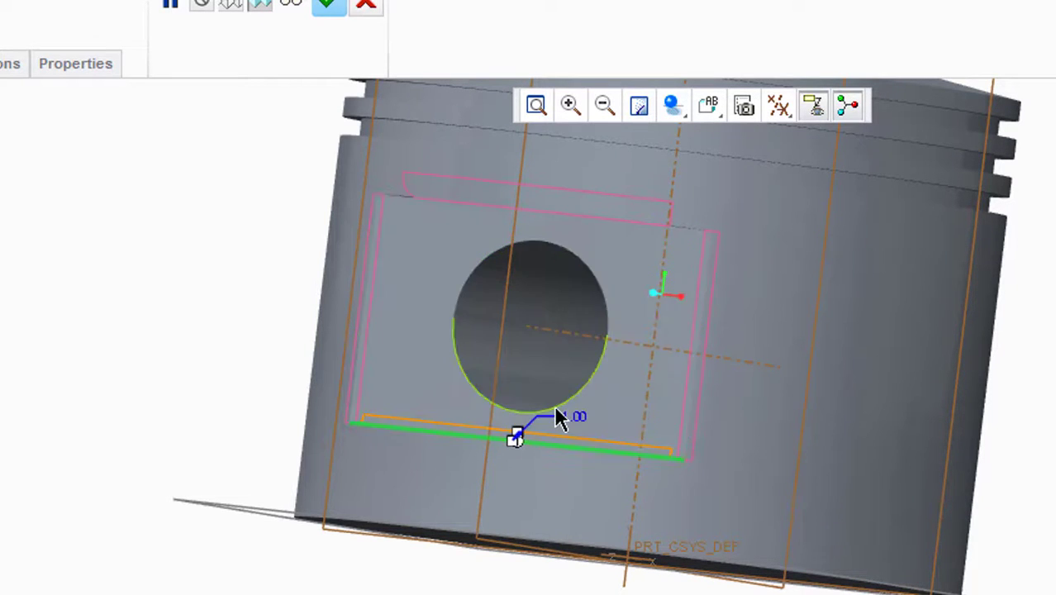
key(ctrl+d)
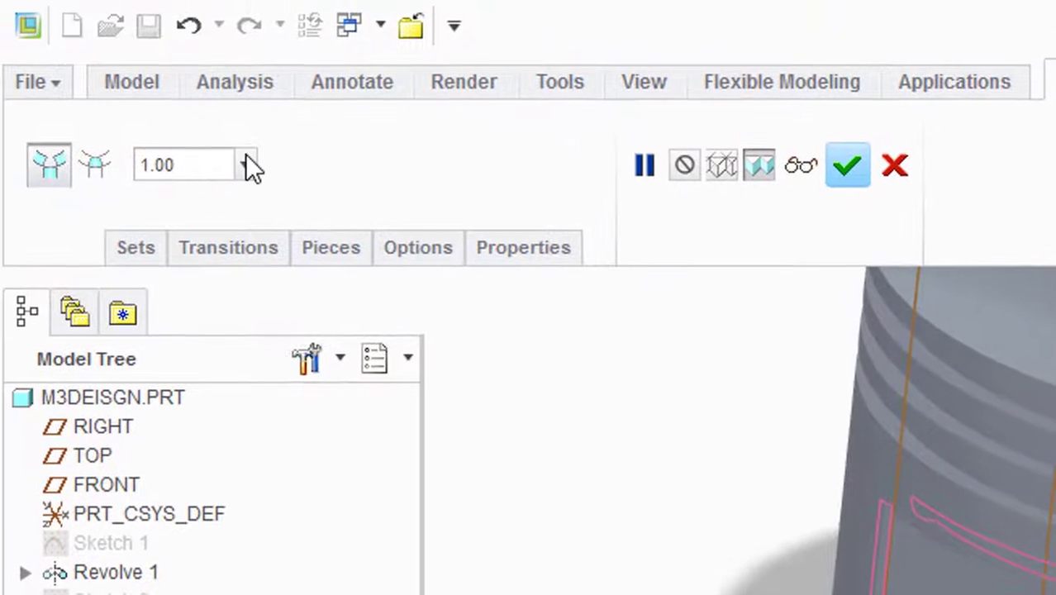
- Delete Set 4 from the round and round the recess's lower curved outer edge at radius 2.5
click(5, 62)
click(162, 250)
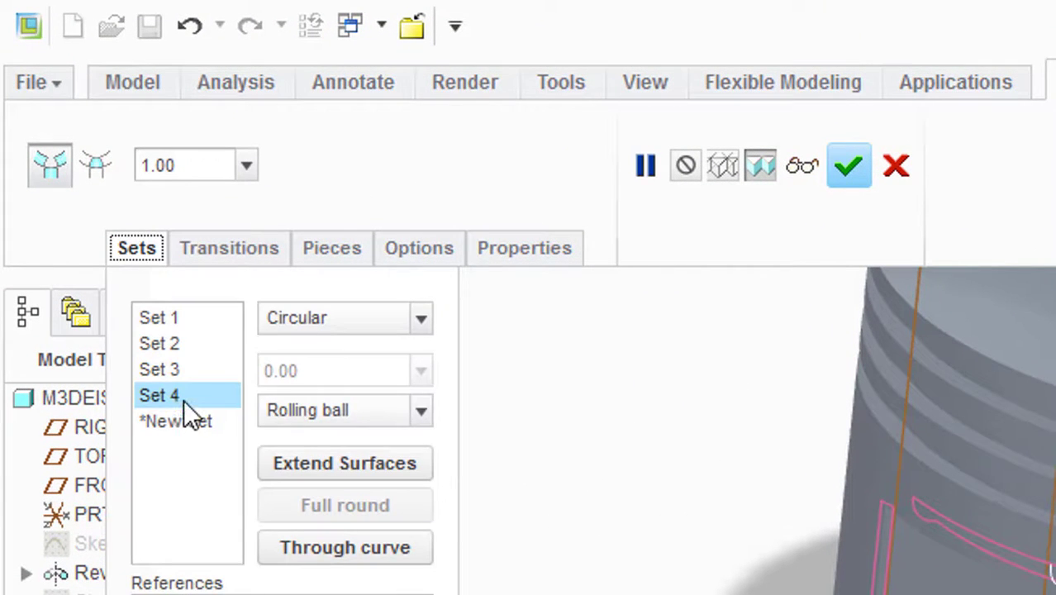
right_click(184, 399)
click(228, 473)
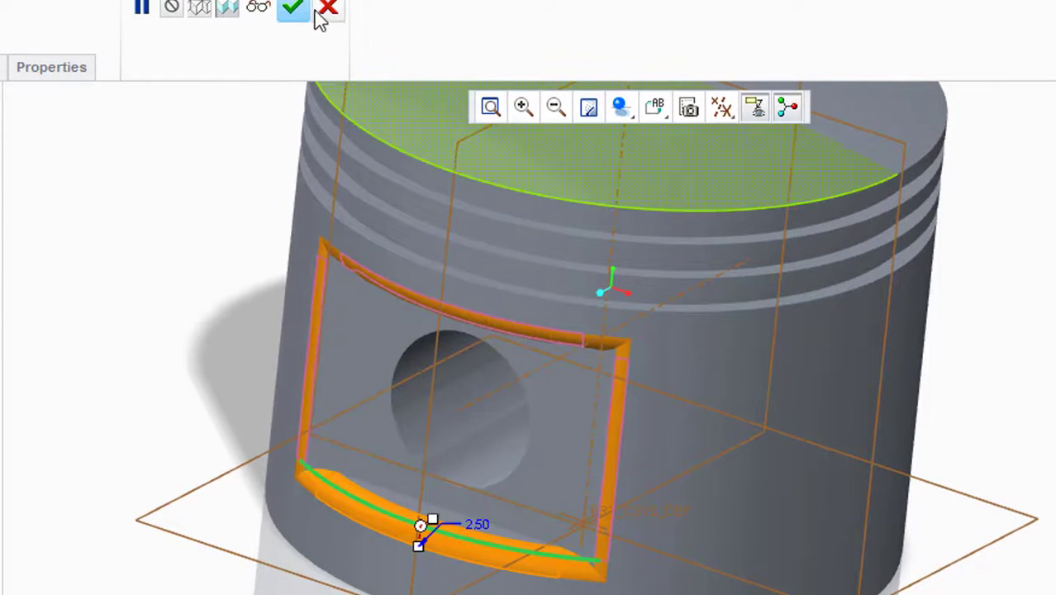
- Round the opposite recess's lower and upper curved edges and both vertical side edges at radius 2.5, and accept the round
middle_drag(855, 292, 738, 344)
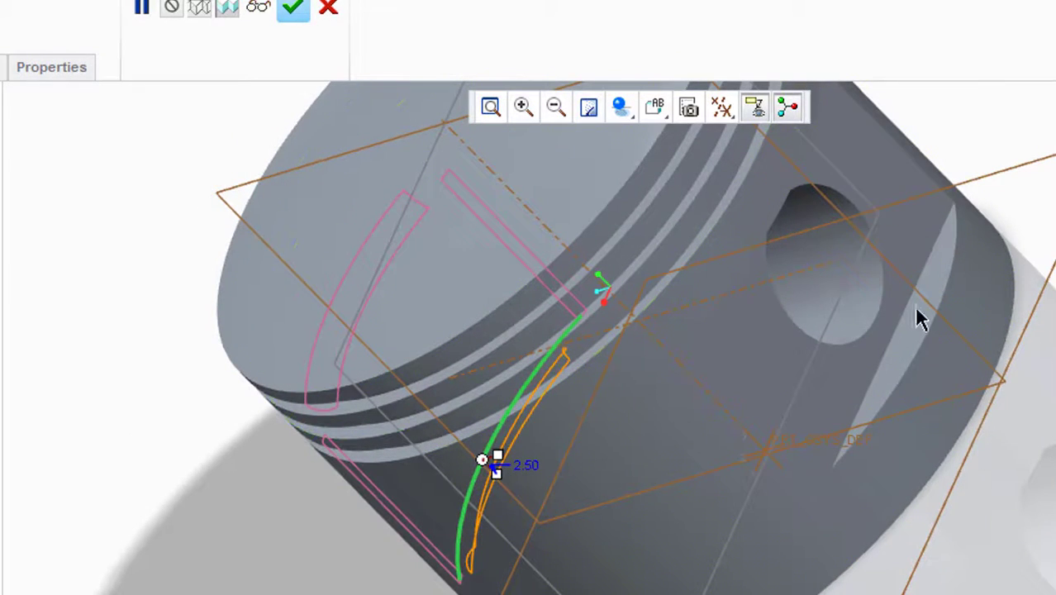
click(941, 326)
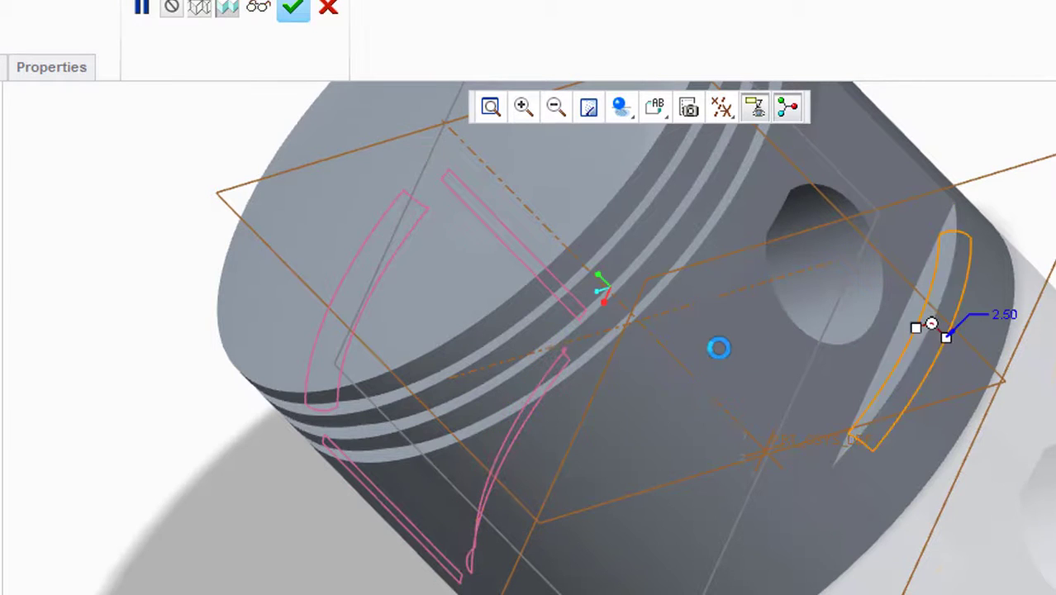
click(764, 395)
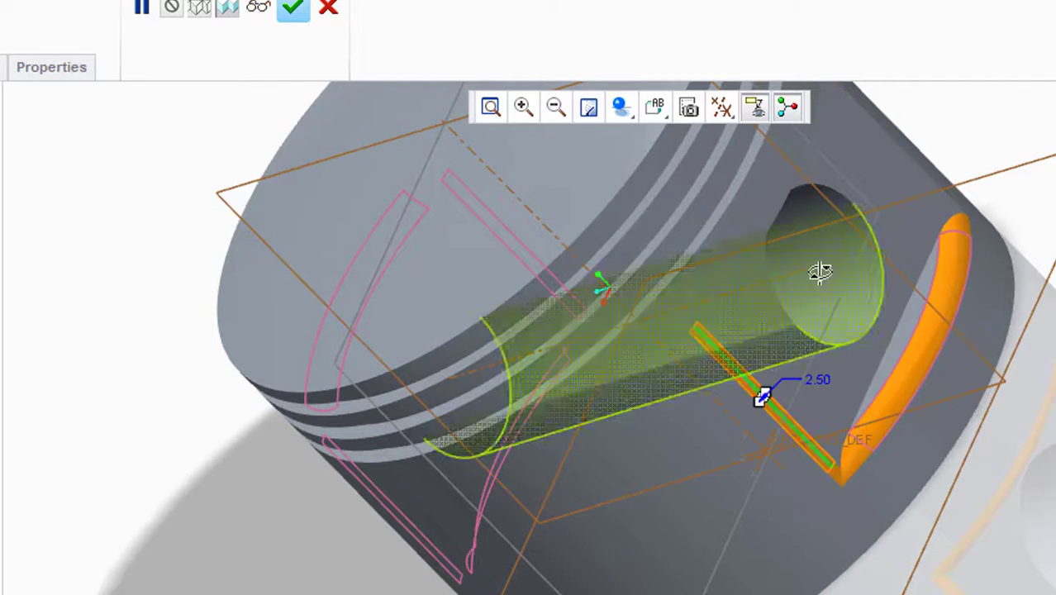
middle_drag(825, 271, 723, 300)
click(492, 266)
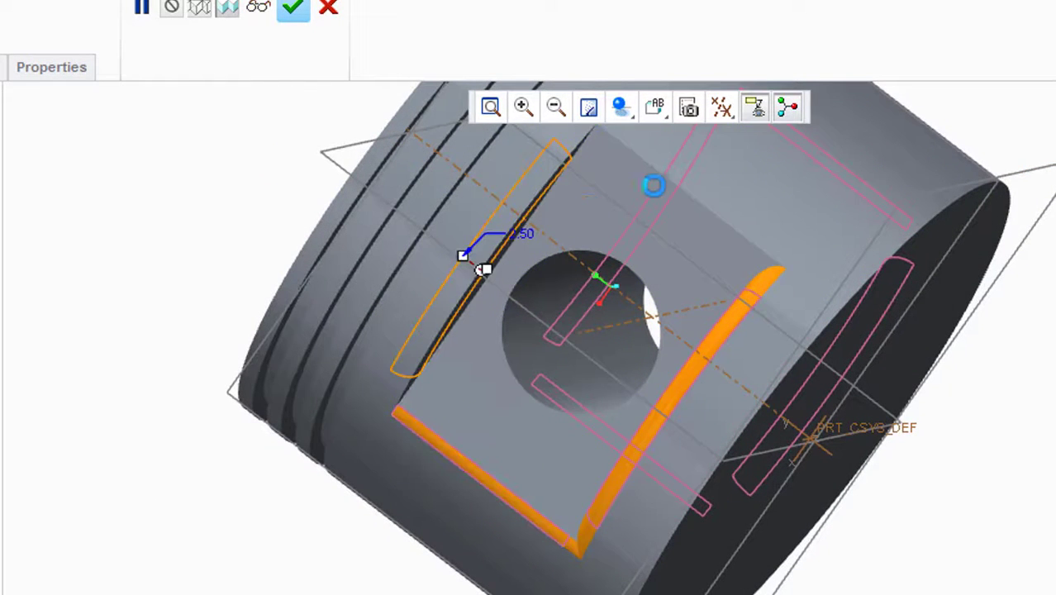
click(685, 197)
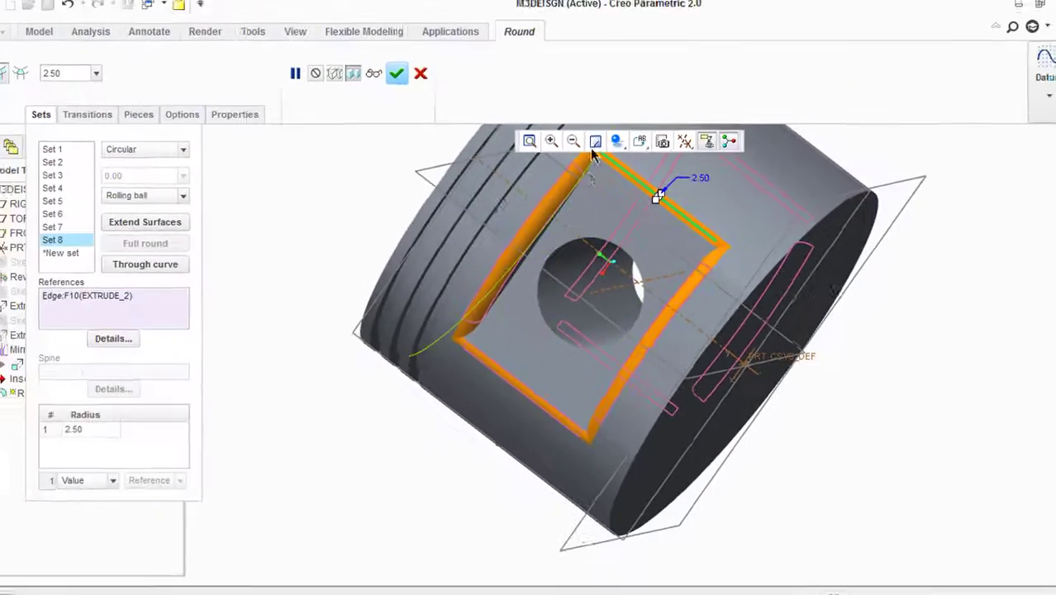
middle_click(871, 348)
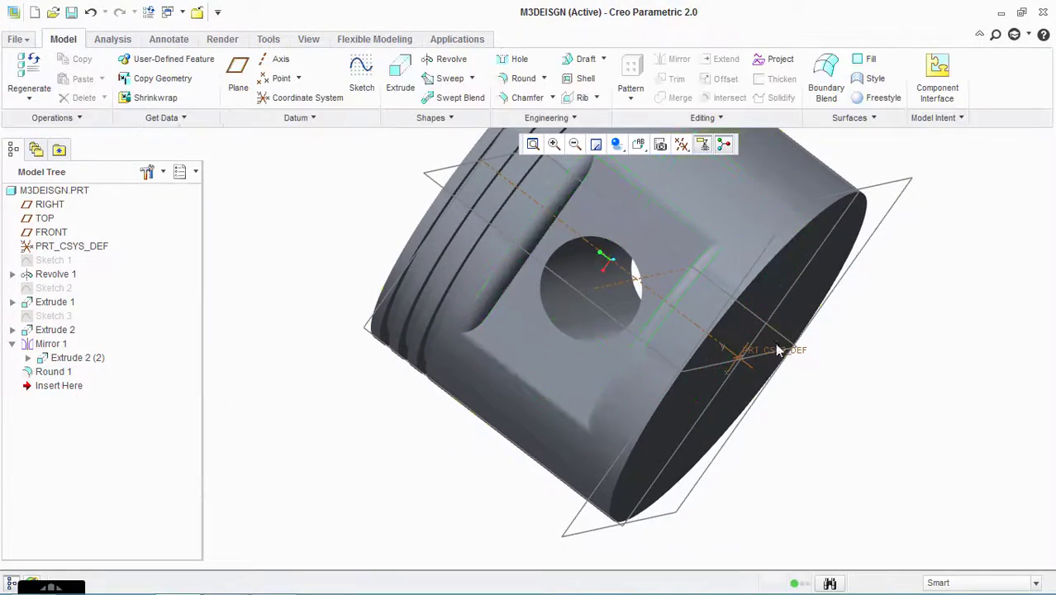
middle_drag(801, 342, 899, 361)
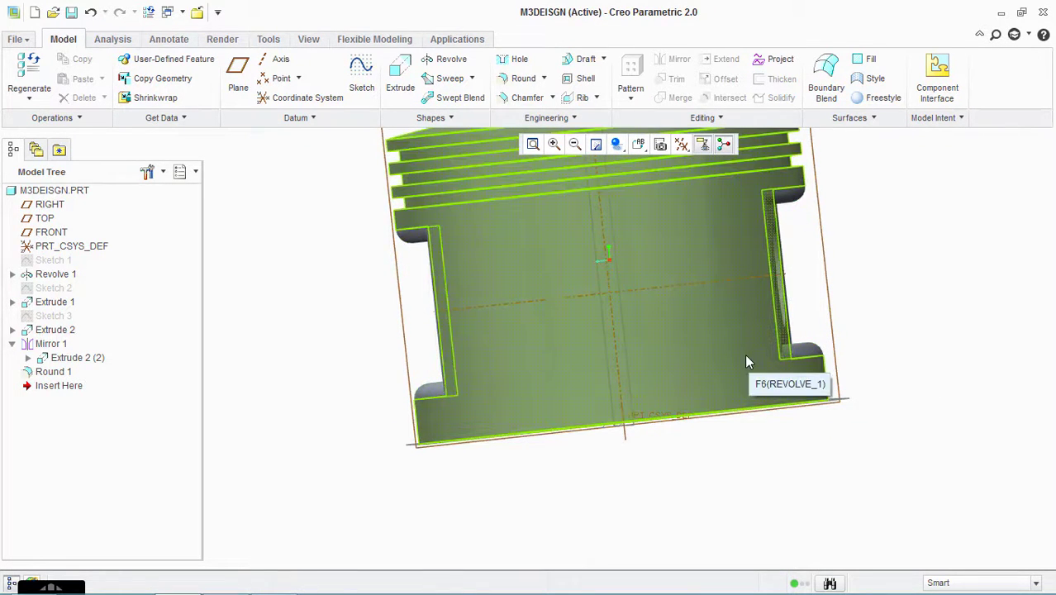
- Start a sketch on the RIGHT datum plane and orient the view parallel to it
middle_drag(604, 359, 711, 342)
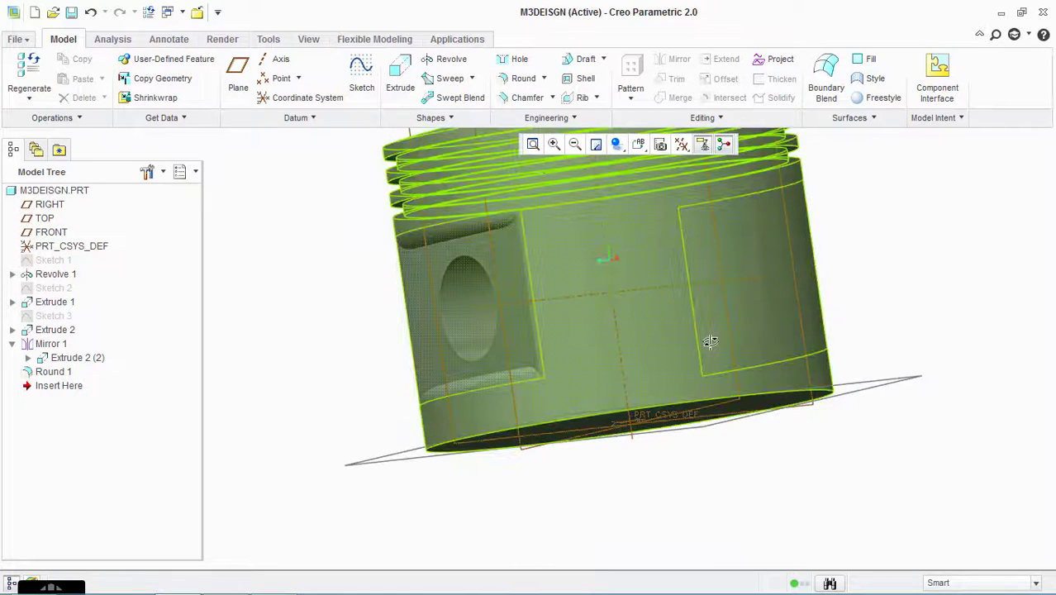
middle_drag(481, 303, 612, 353)
scroll(611, 353, up, 3)
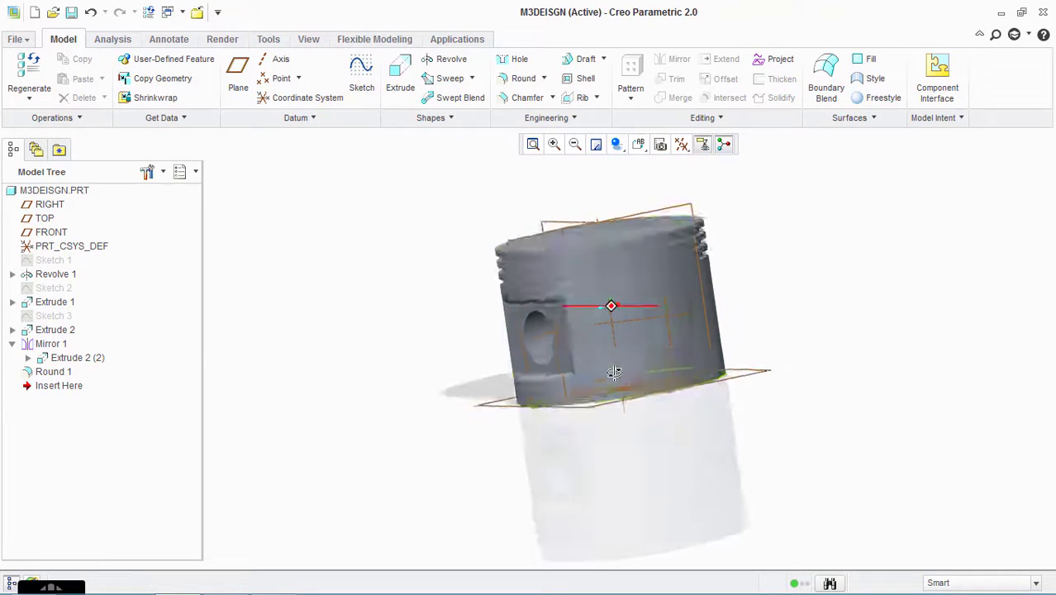
click(521, 237)
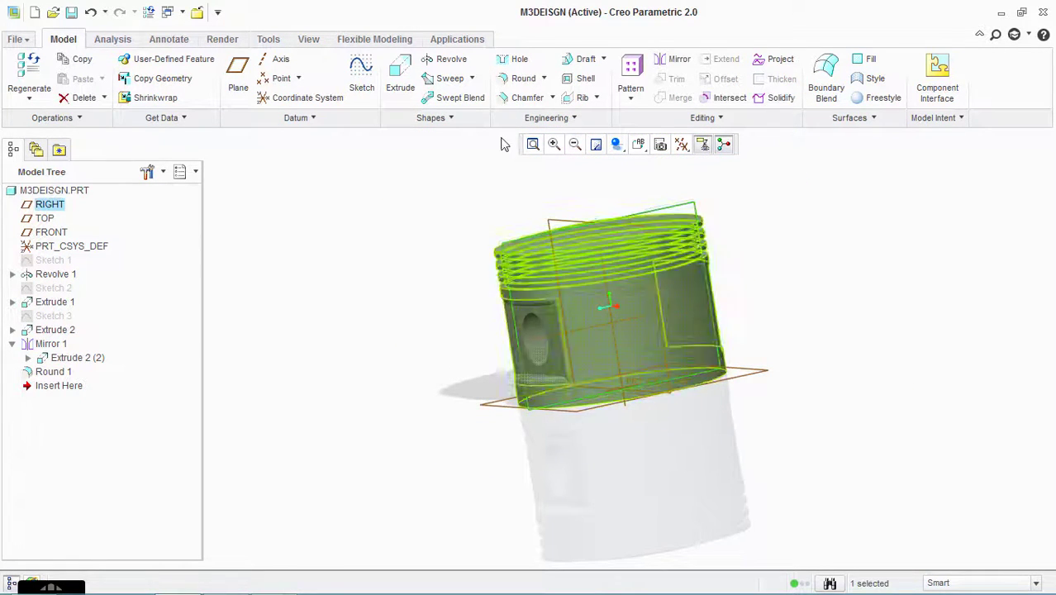
click(364, 76)
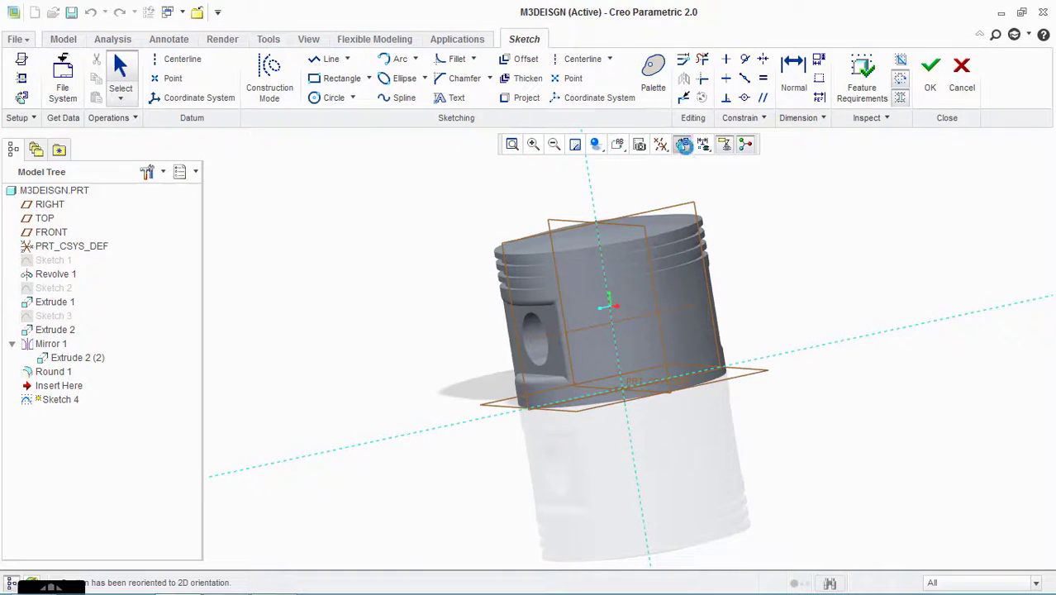
click(682, 145)
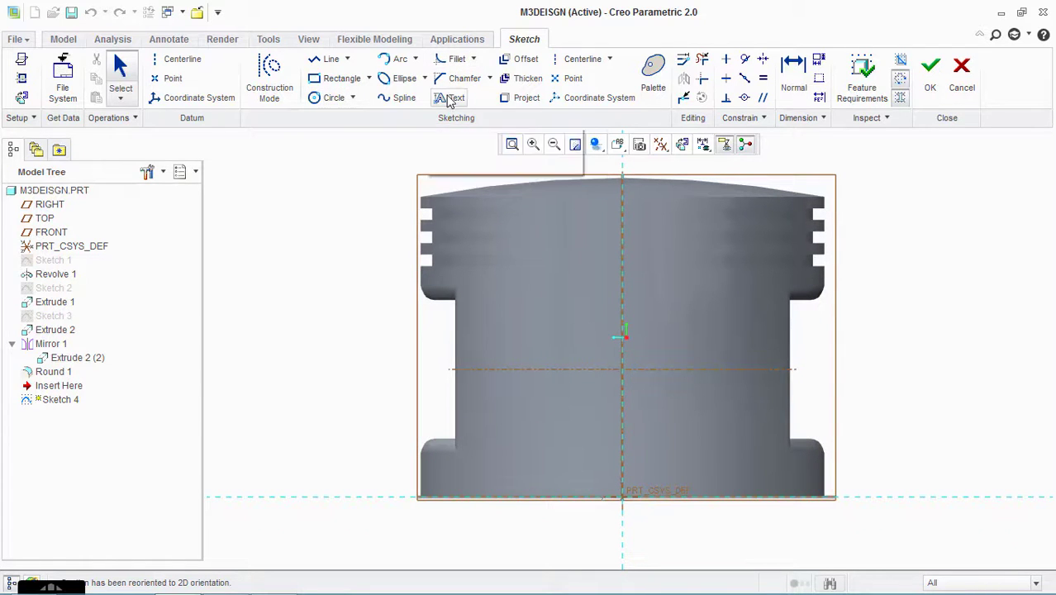
- Add the revolved body's outer surfaces on both sides as sketch references
click(314, 66)
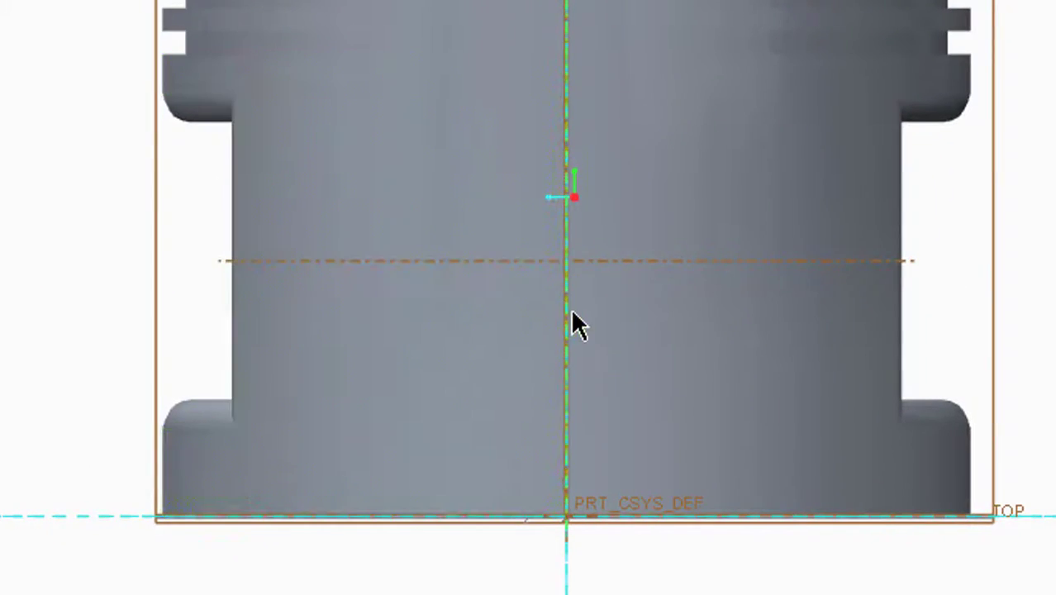
click(161, 486)
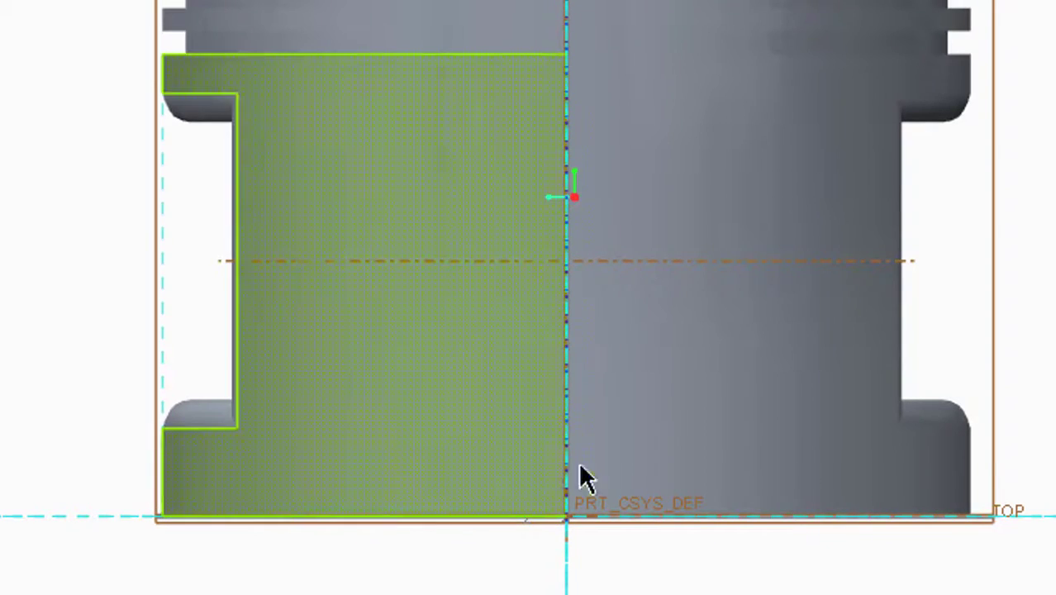
click(955, 485)
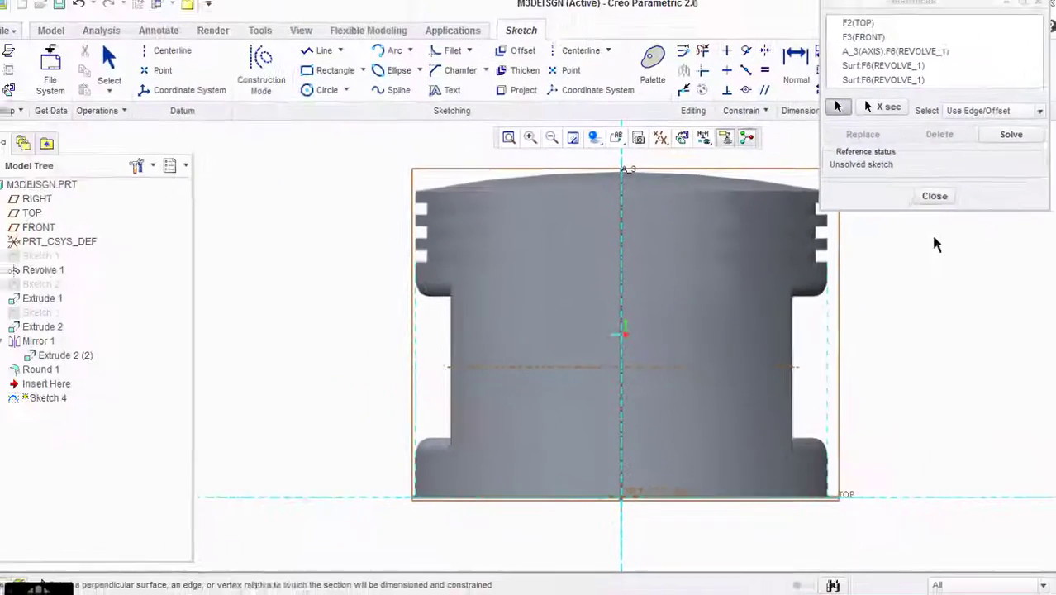
click(942, 201)
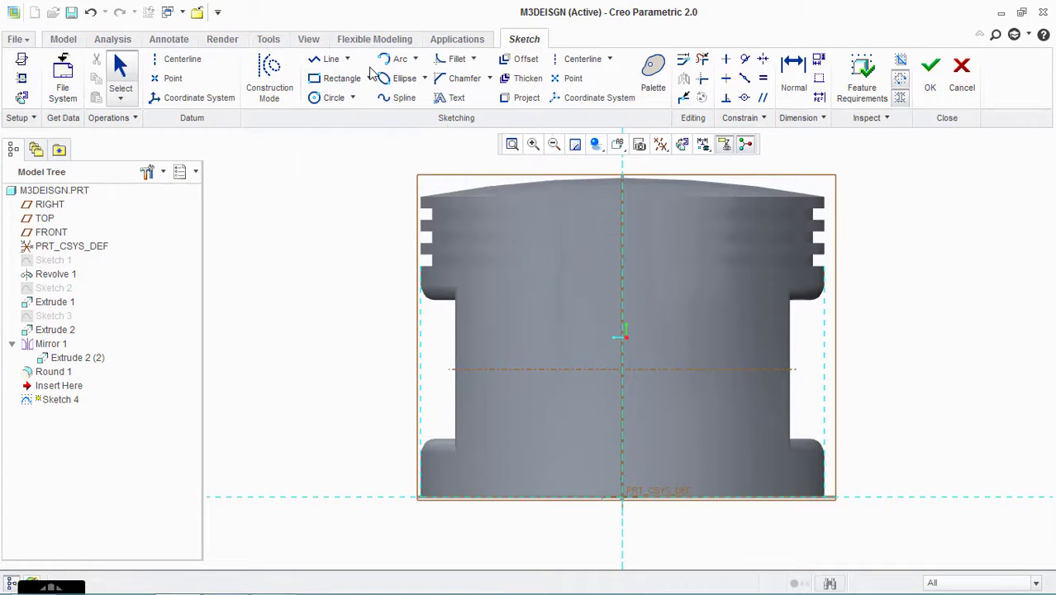
- Sketch a short upward-sloping line starting at the left bottom corner of the piston skirt
scroll(523, 537, down, 2)
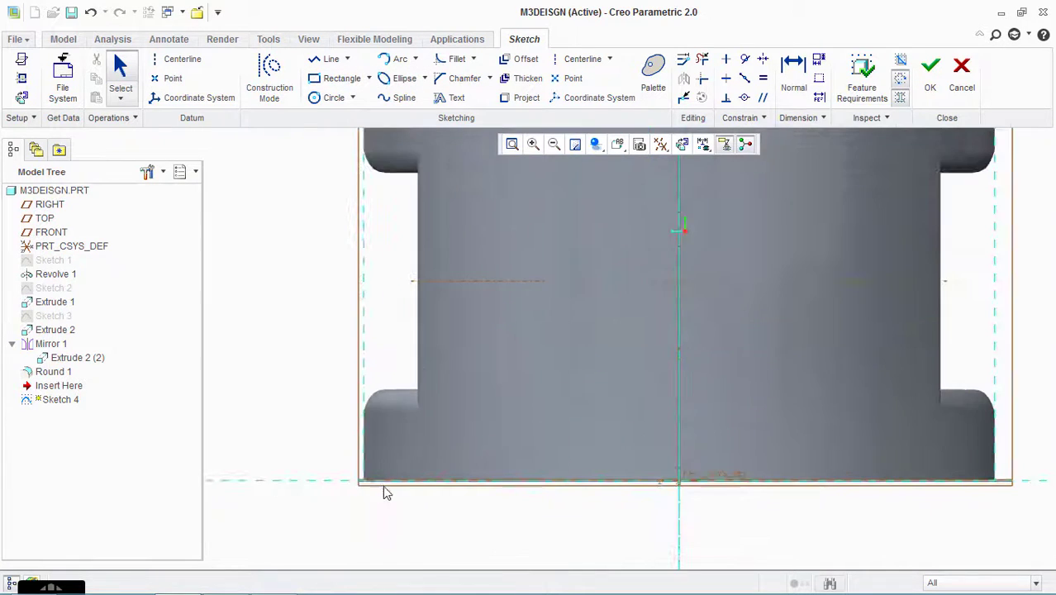
scroll(384, 487, down, 2)
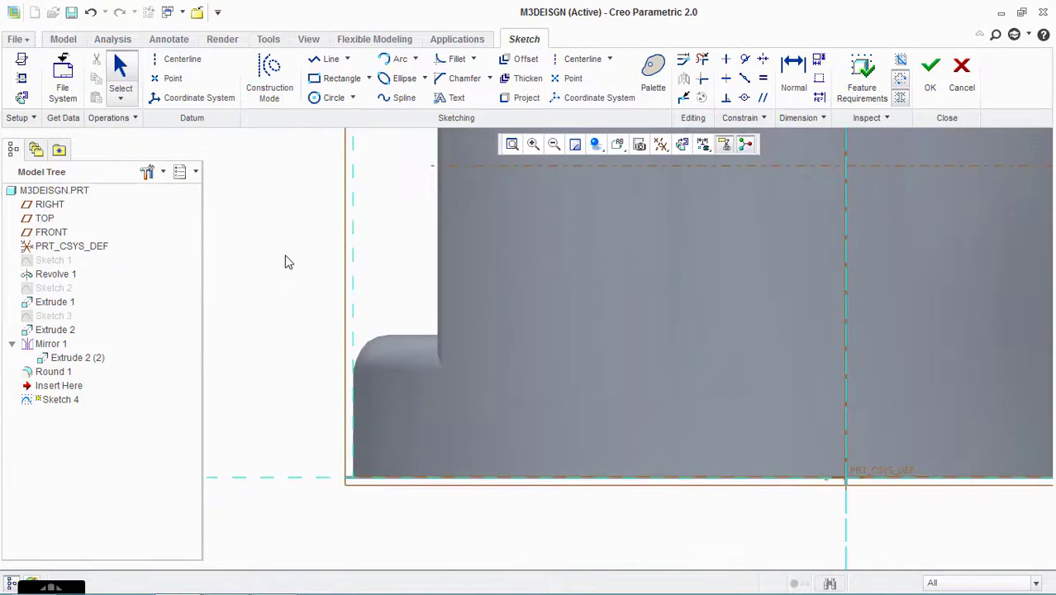
click(330, 59)
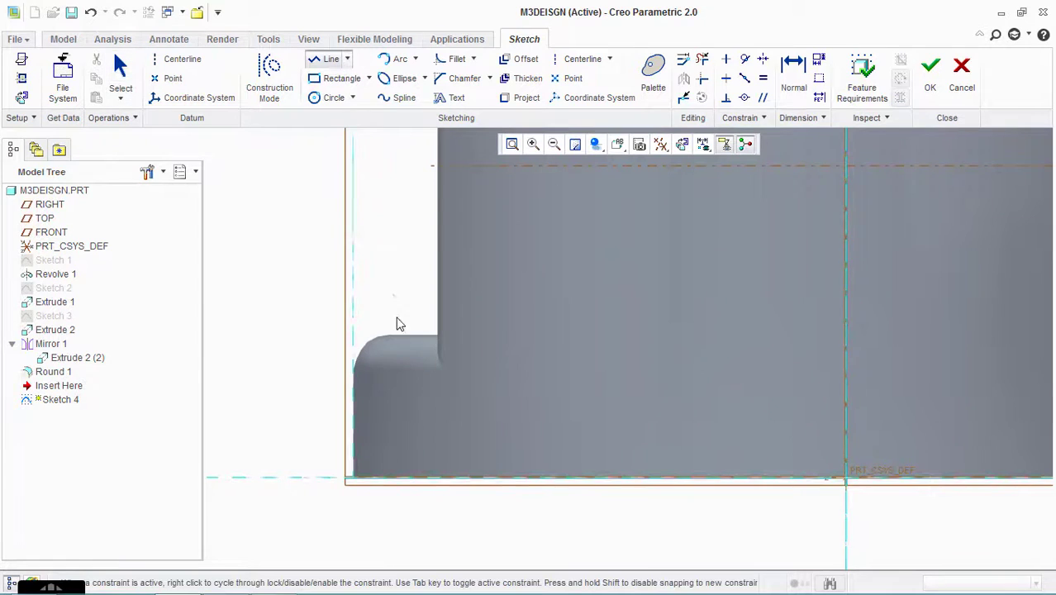
click(436, 457)
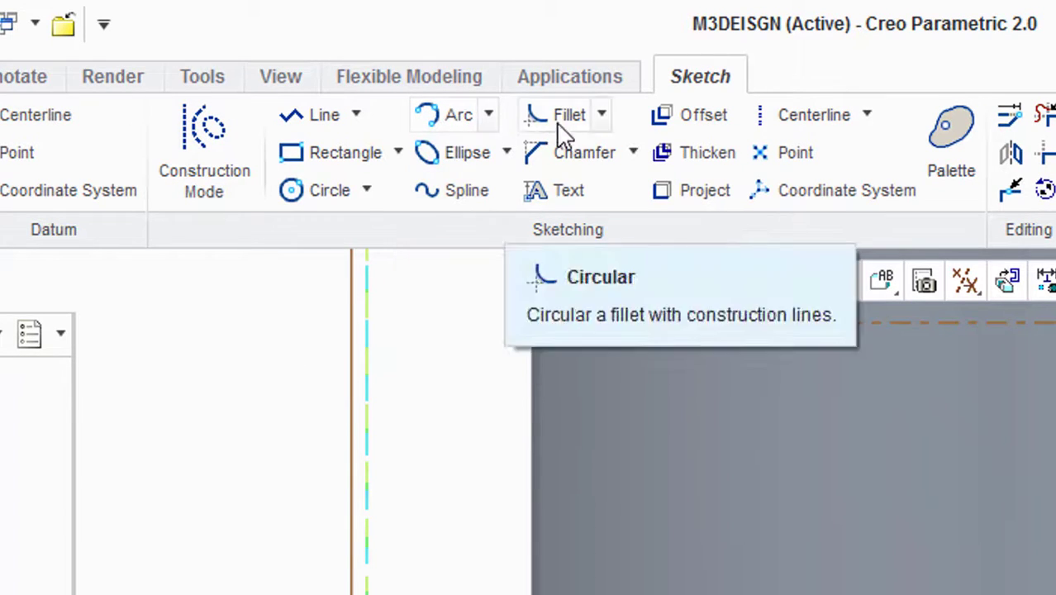
- Draw a tangent-end arc from the end of the short sloping line to the vertical reference at the piston's axis
click(488, 117)
click(483, 165)
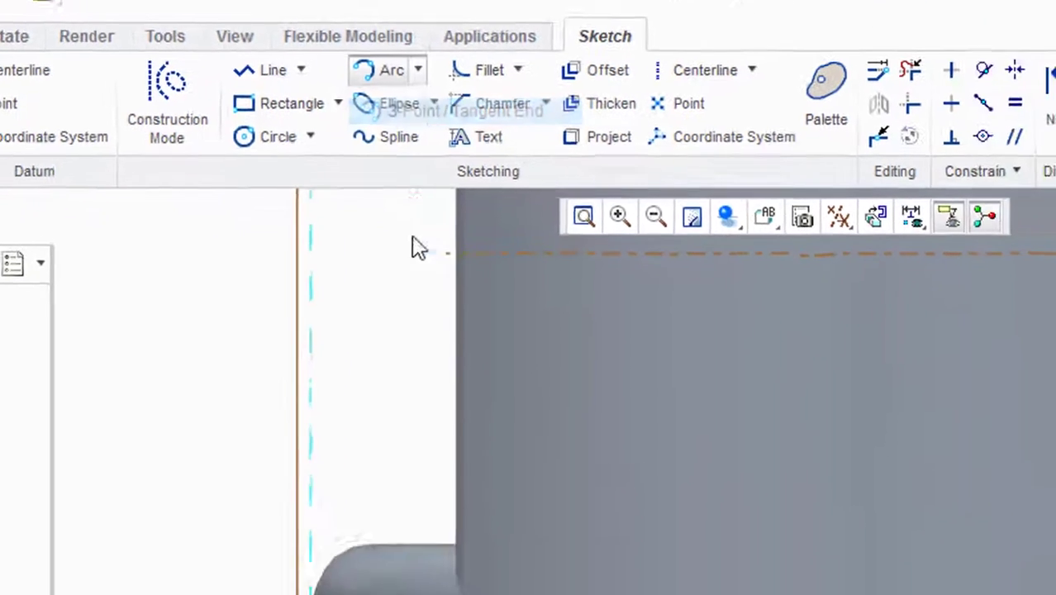
scroll(417, 247, up, 4)
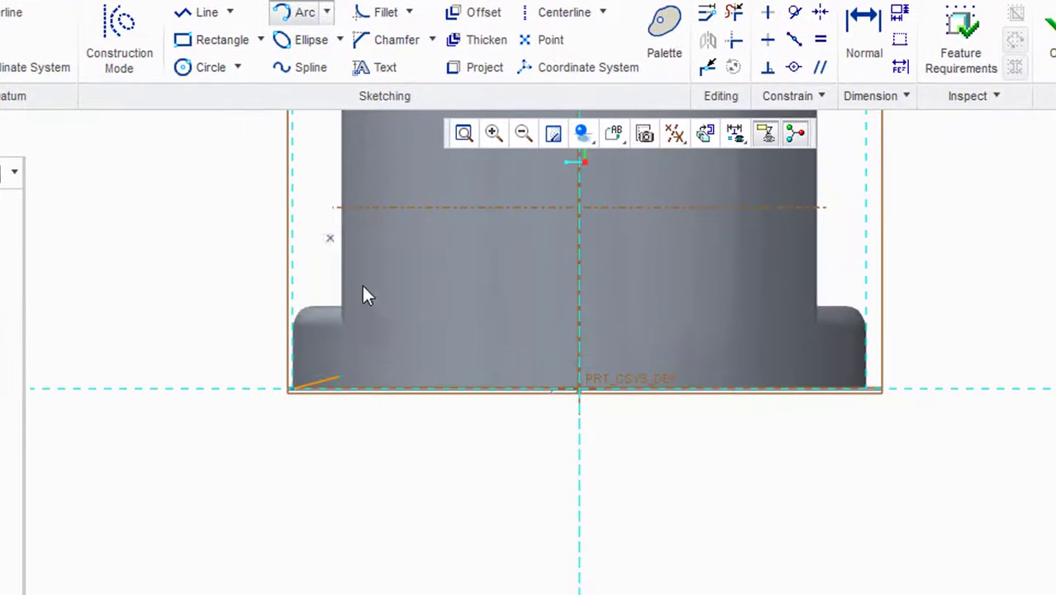
click(440, 513)
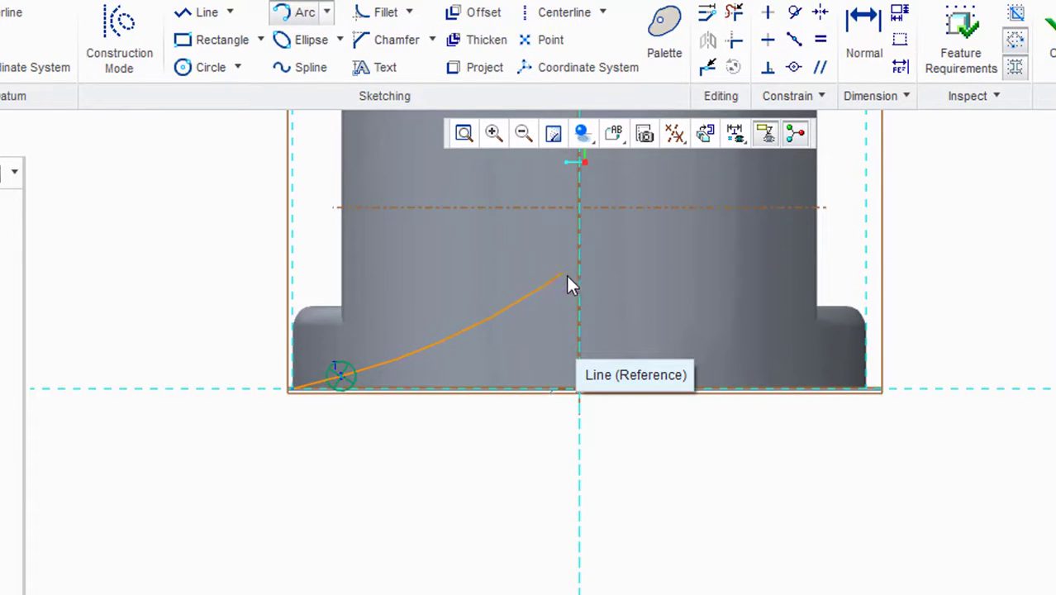
click(576, 337)
scroll(506, 331, up, 3)
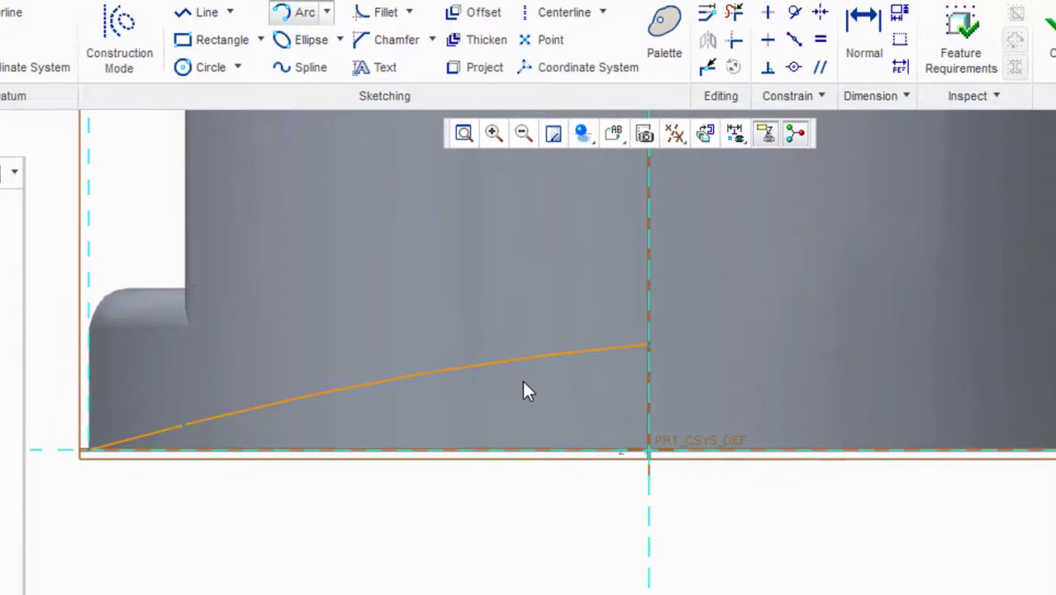
middle_click(524, 369)
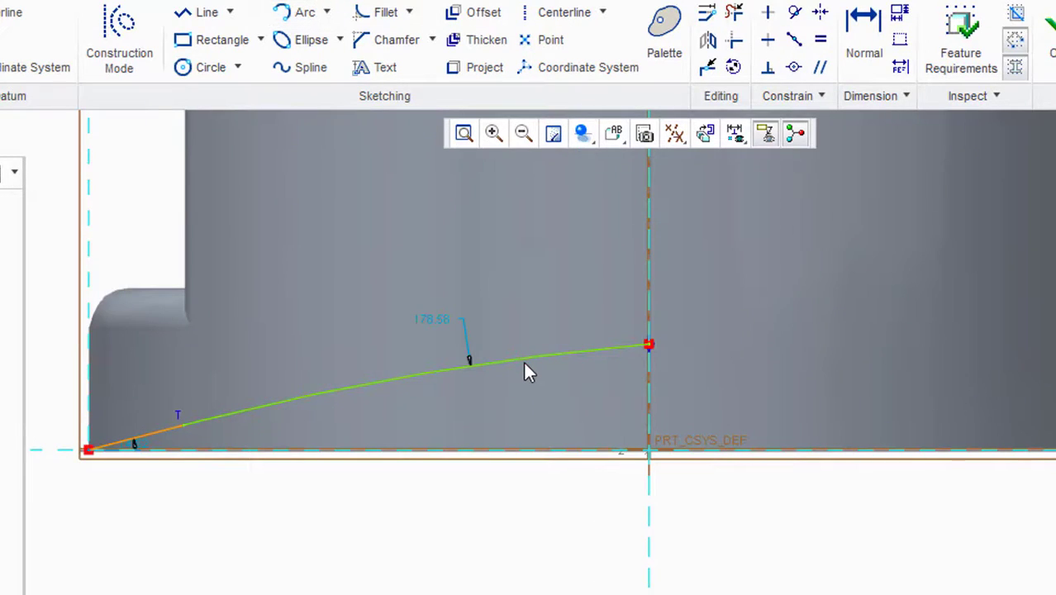
- Set the radius of the arc to 178
double_click(430, 322)
text(17)
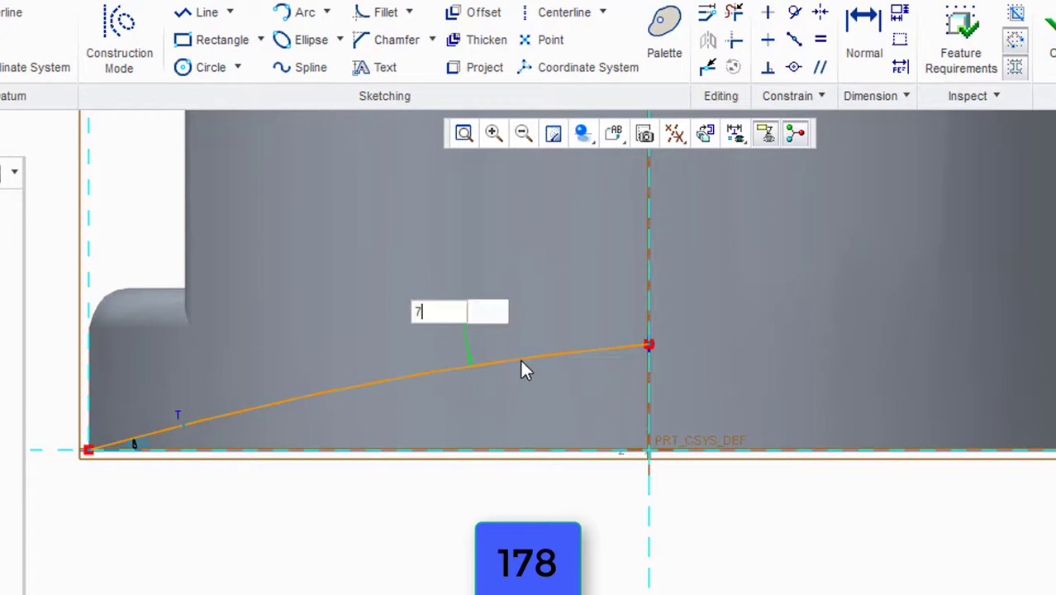
text(8)
key(Return)
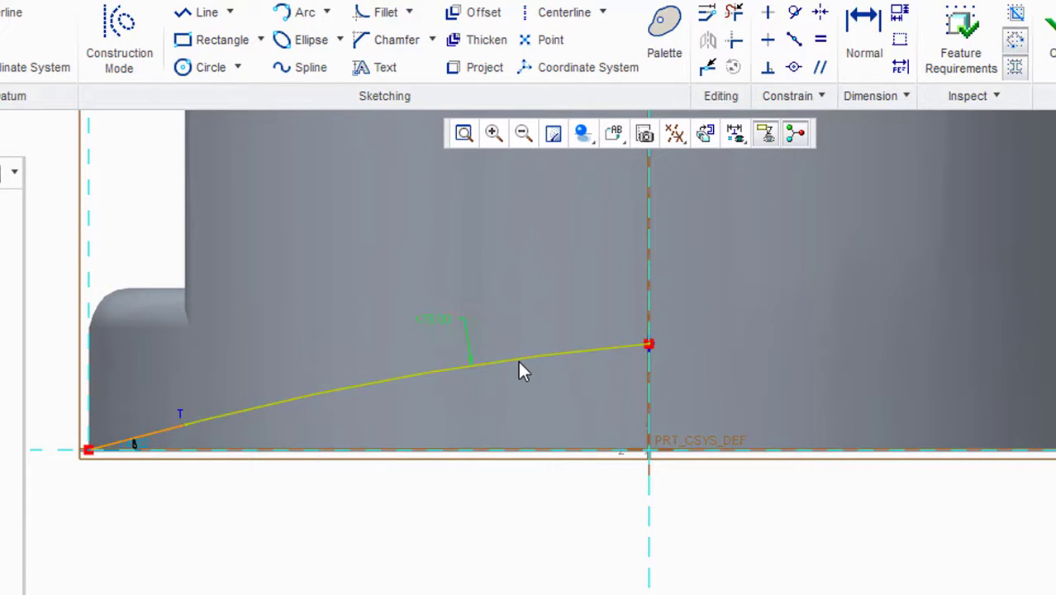
- Add a vertical centerline along the piston's axis and mirror the sloping line and arc about it
scroll(519, 364, down, 3)
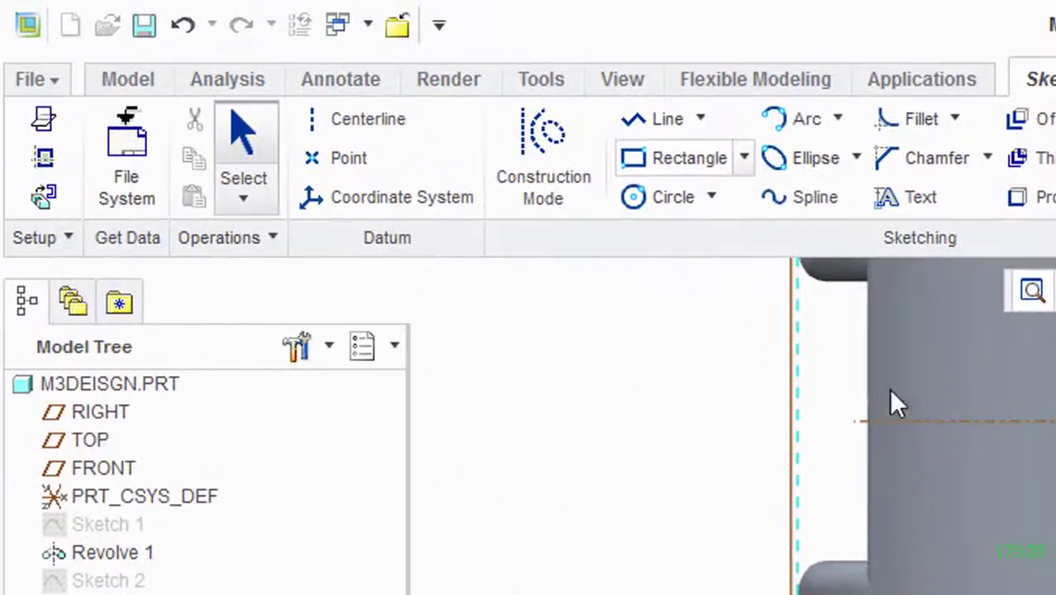
click(330, 124)
click(1055, 397)
click(1055, 419)
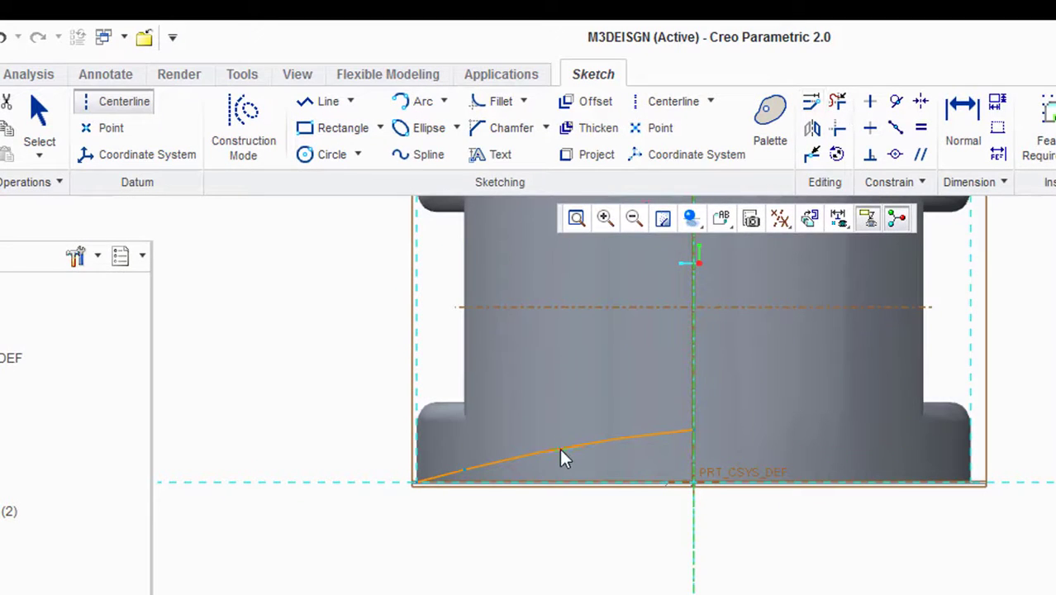
click(39, 124)
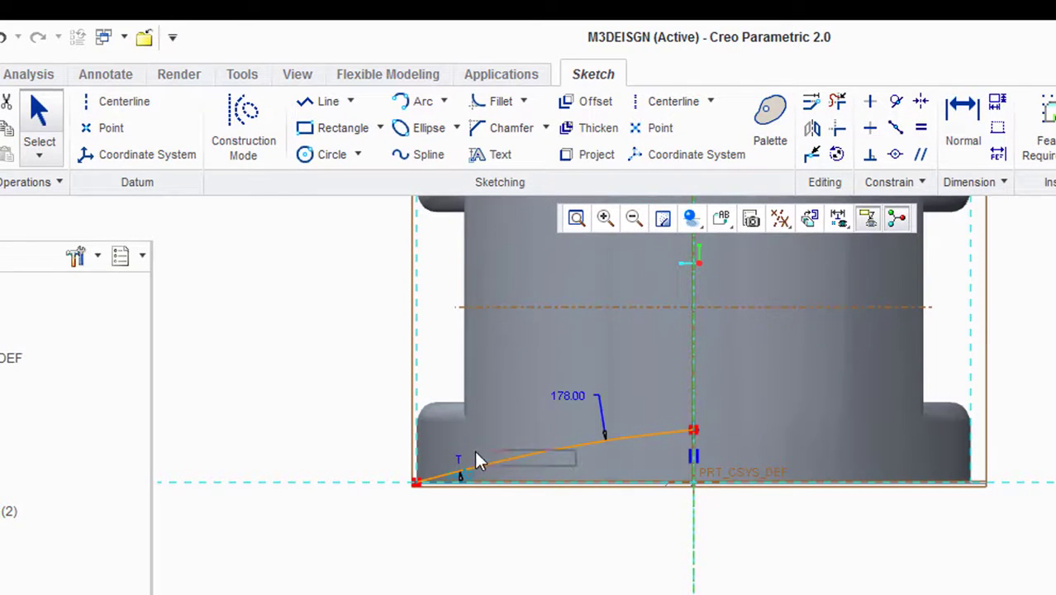
click(509, 469)
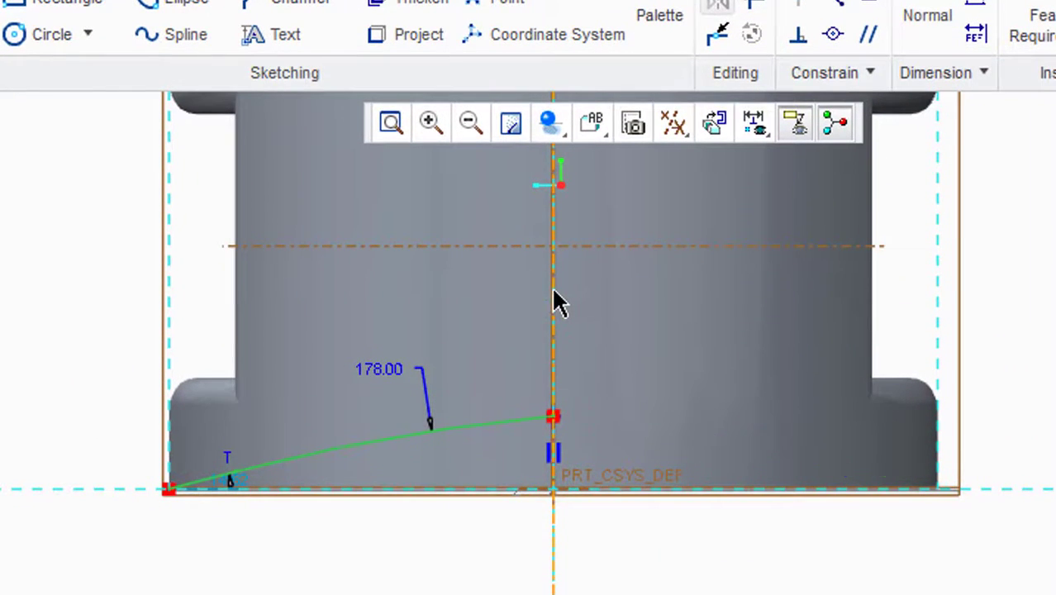
click(553, 291)
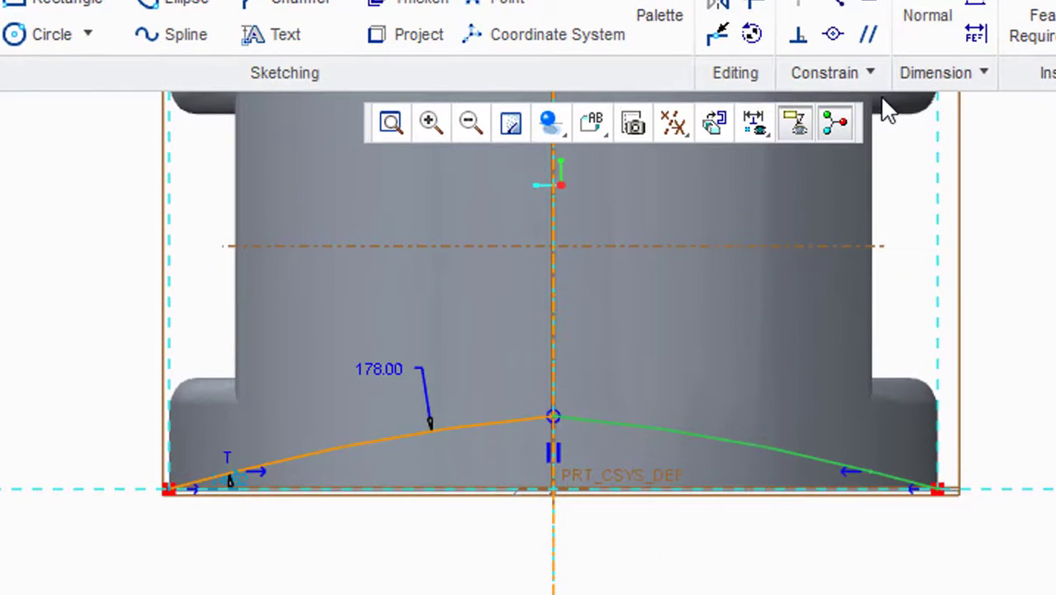
- Round the peak where the two mirrored arcs meet with a circular fillet
scroll(582, 389, up, 3)
scroll(502, 271, up, 1)
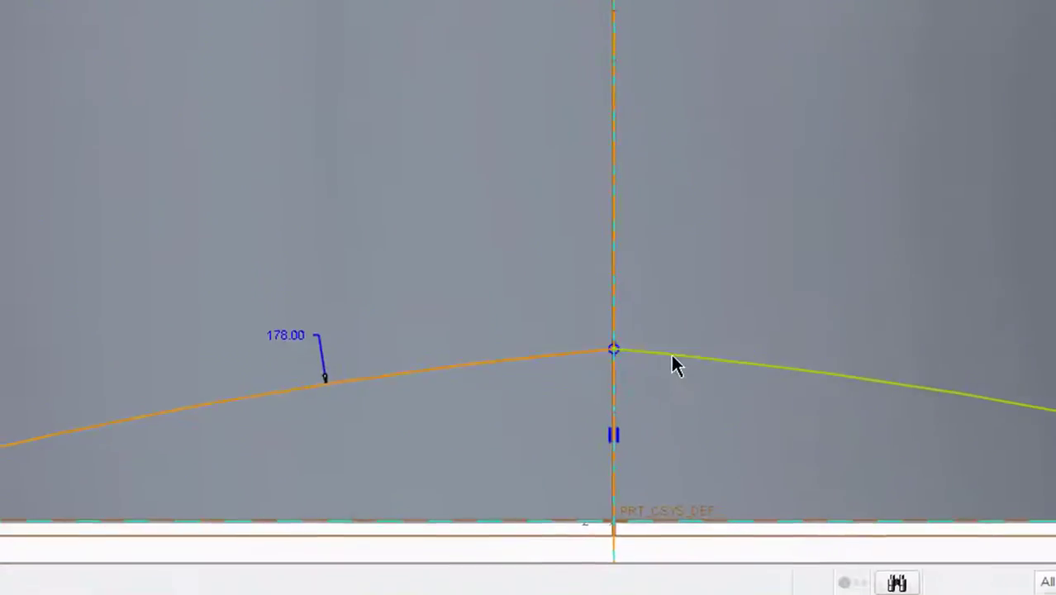
click(528, 370)
scroll(512, 359, down, 3)
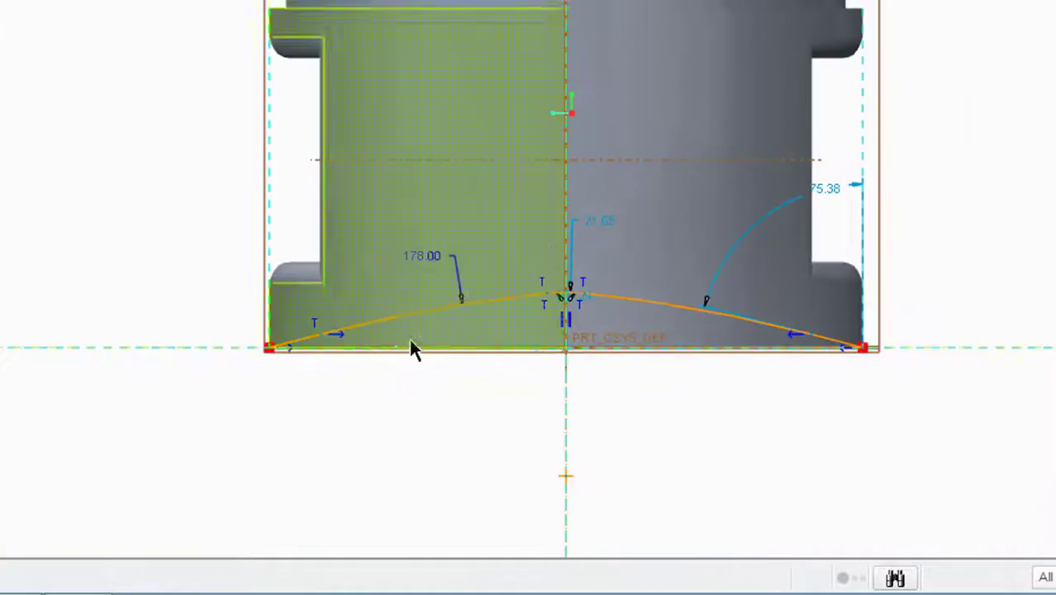
scroll(413, 339, up, 2)
scroll(255, 316, up, 2)
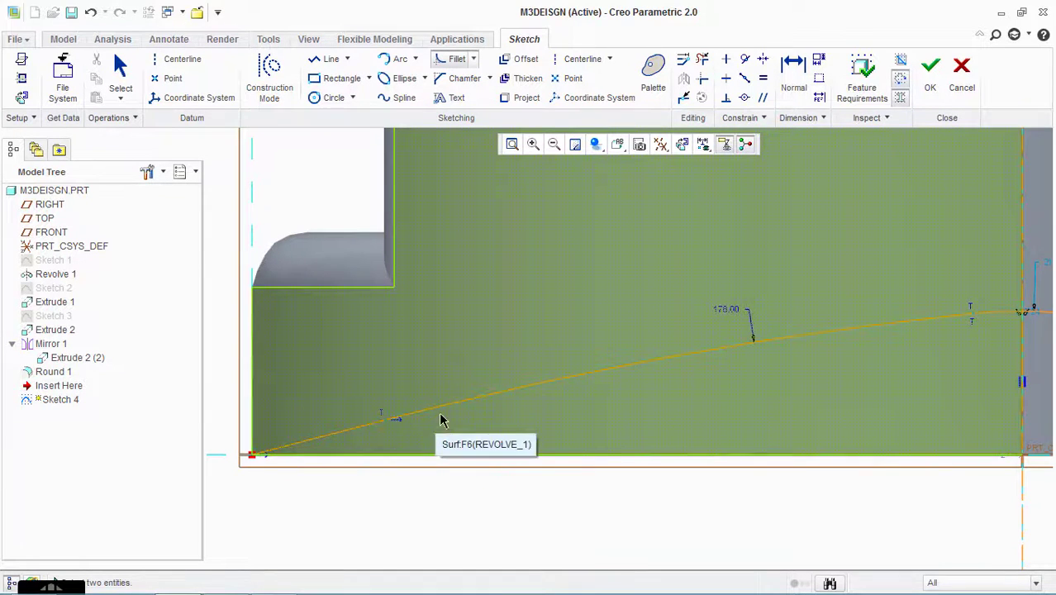
scroll(449, 425, down, 5)
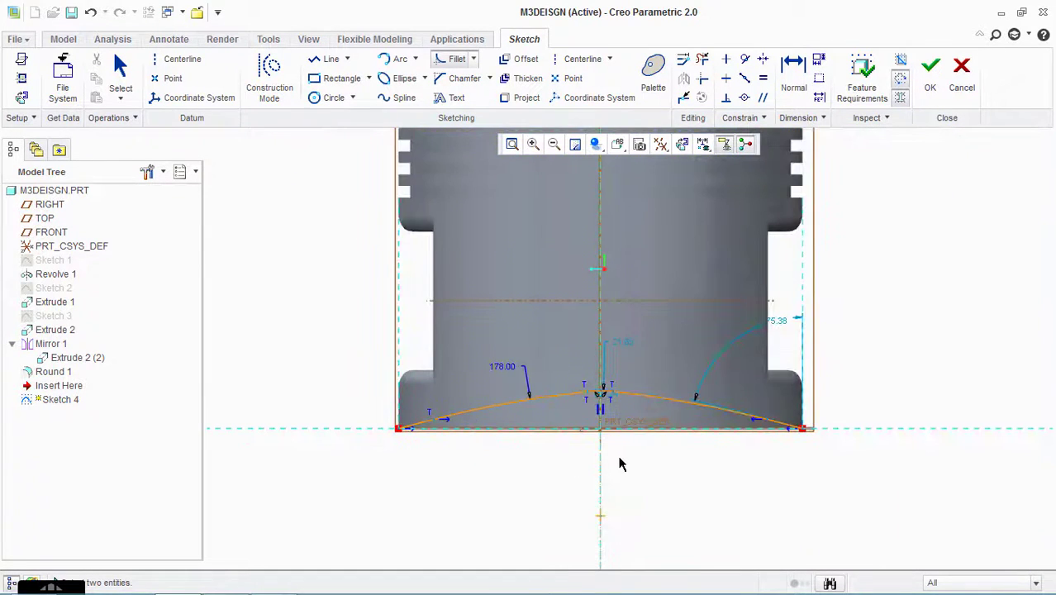
scroll(620, 461, up, 5)
scroll(607, 457, down, 4)
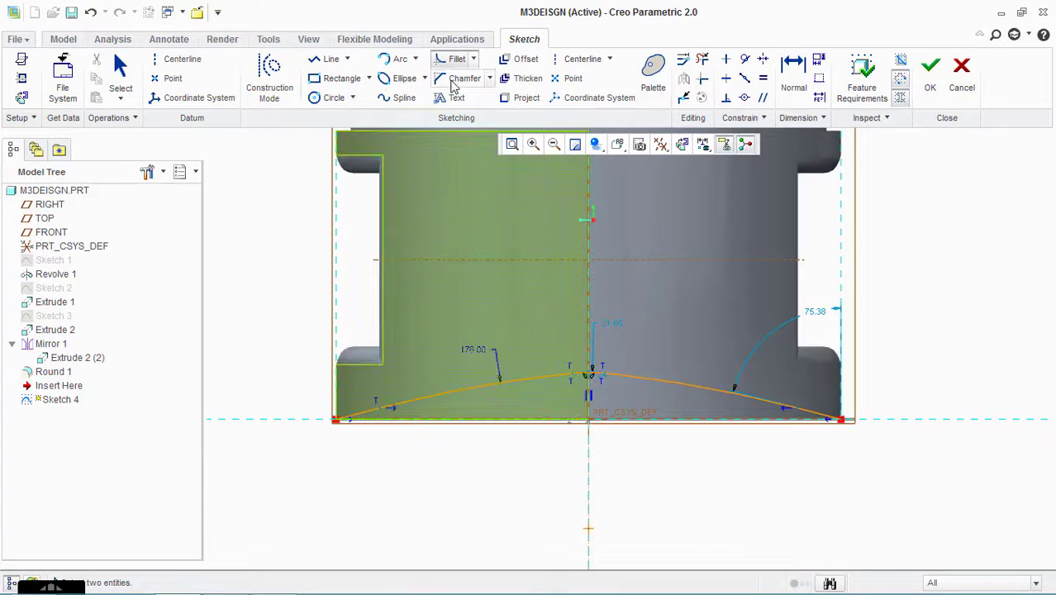
- Close the arched profile with vertical side lines and a horizontal line about 2.44 below the skirt's base, and finish the sketch
click(327, 58)
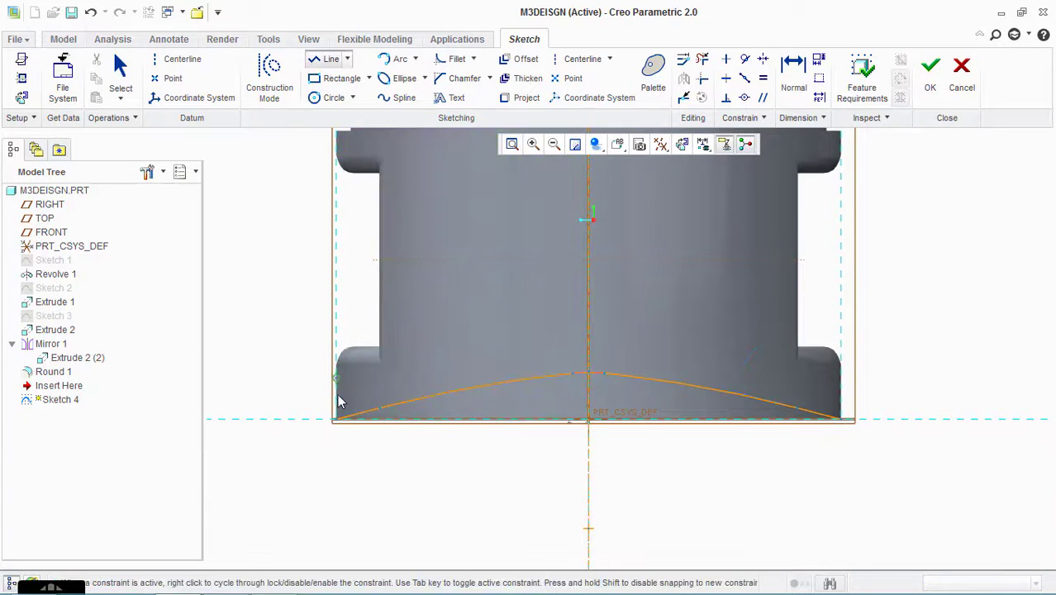
click(335, 436)
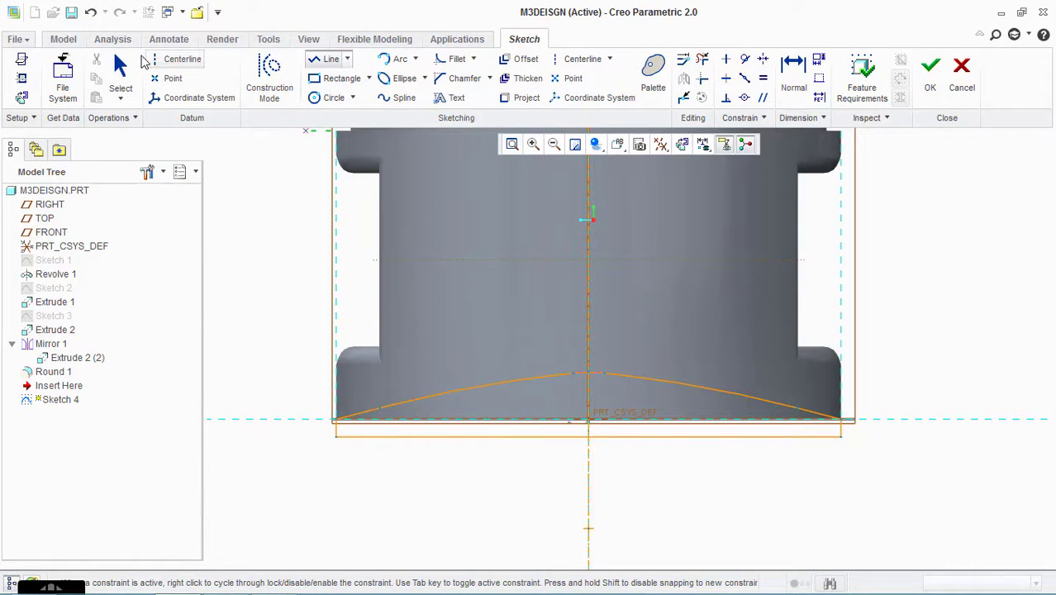
click(129, 66)
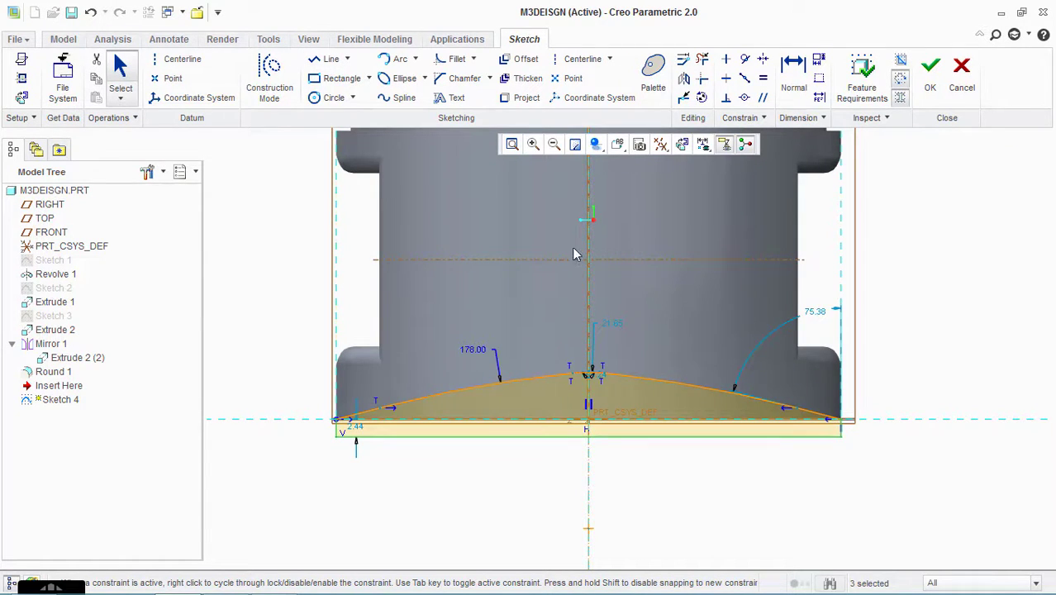
click(931, 70)
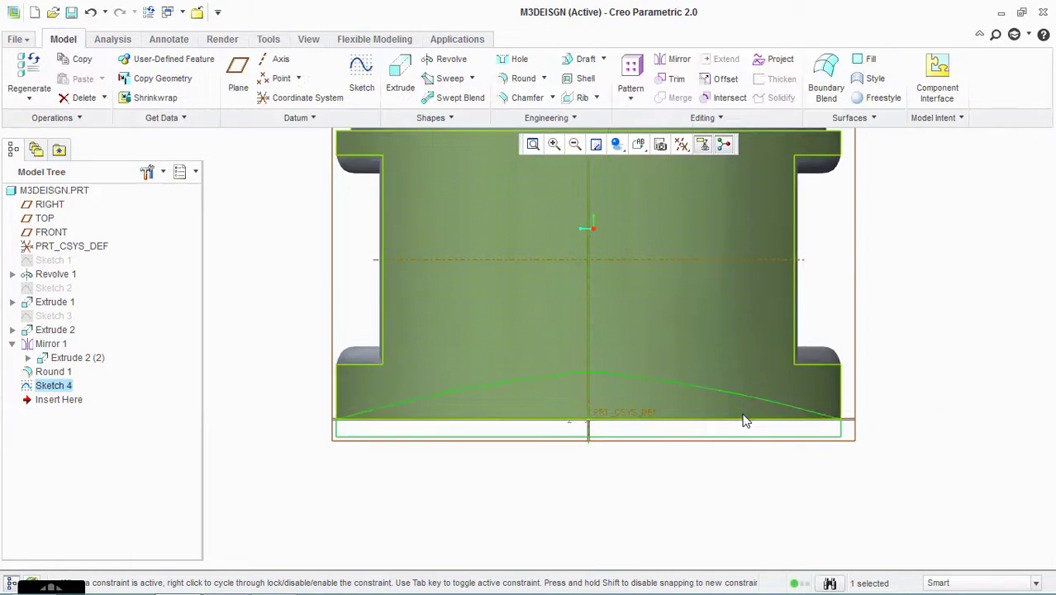
- Cut the arched sketch through the piston's skirt base with a symmetric material-removing extrude about 74.84 deep
click(400, 78)
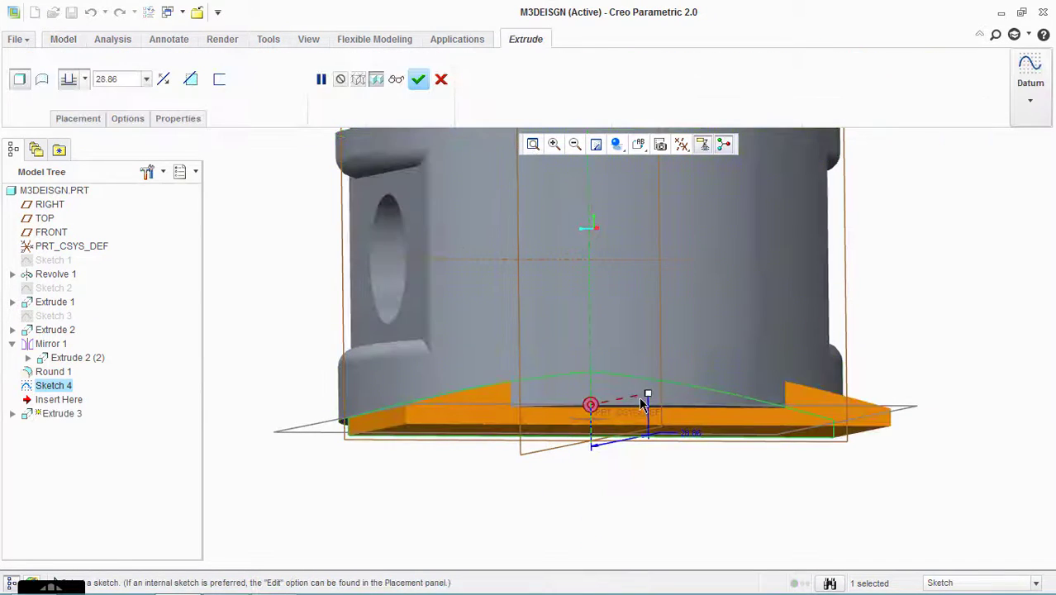
drag(647, 391, 737, 378)
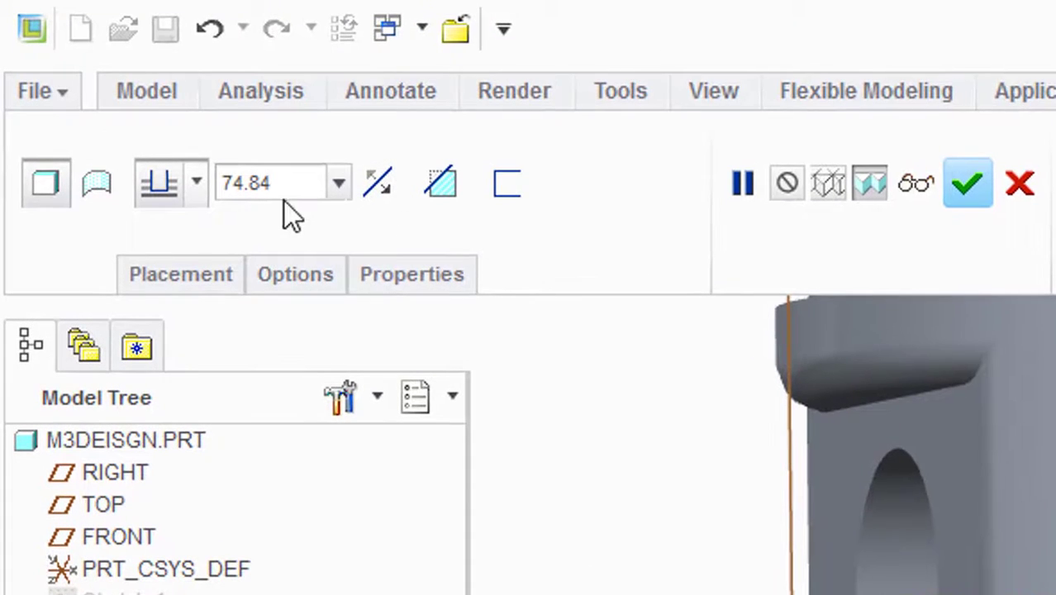
click(196, 183)
click(159, 286)
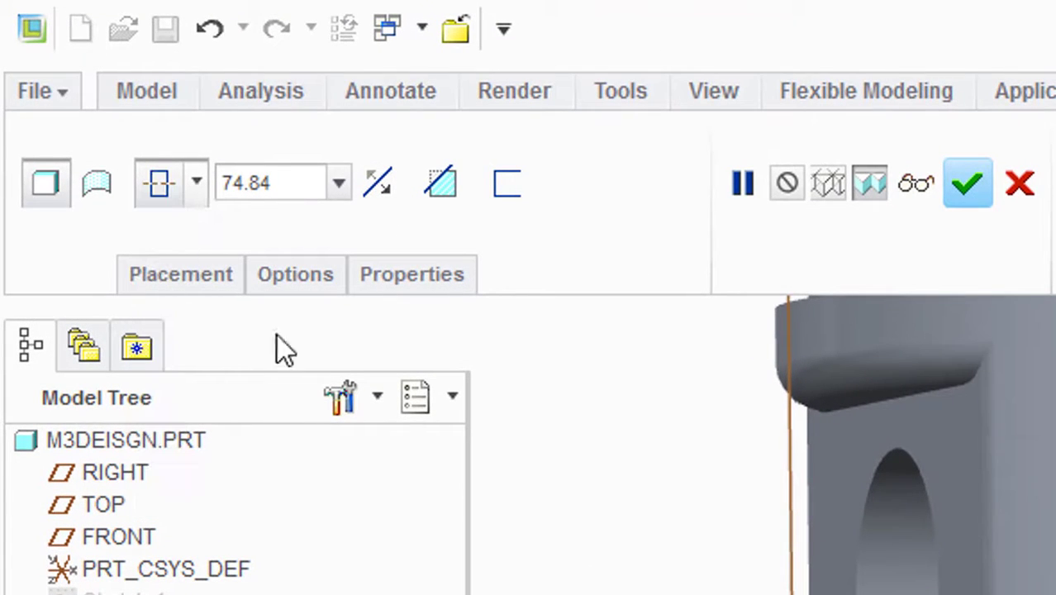
click(432, 186)
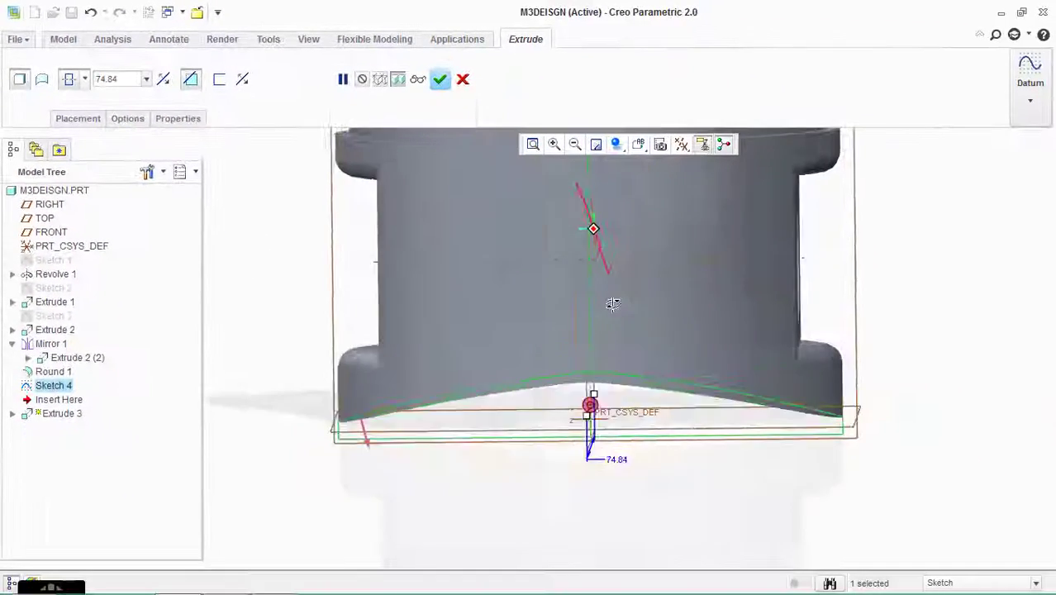
middle_drag(613, 302, 612, 281)
click(439, 80)
- Start a sketch on the TOP datum plane below the skirt, with the RIGHT plane as orientation reference
middle_drag(858, 321, 851, 288)
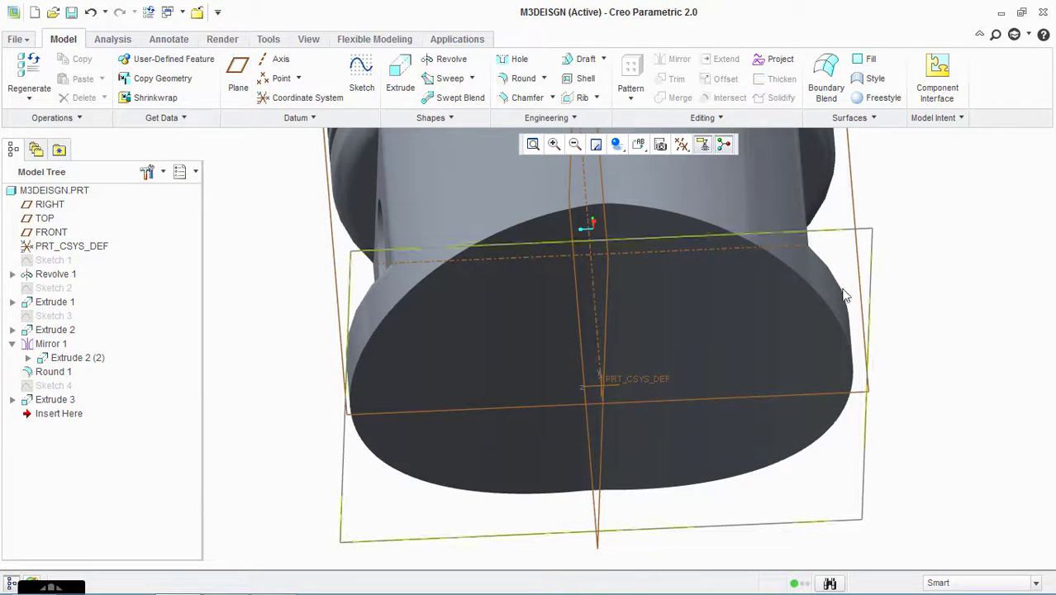
scroll(543, 320, up, 2)
middle_drag(543, 319, 514, 272)
middle_drag(476, 224, 373, 97)
click(372, 95)
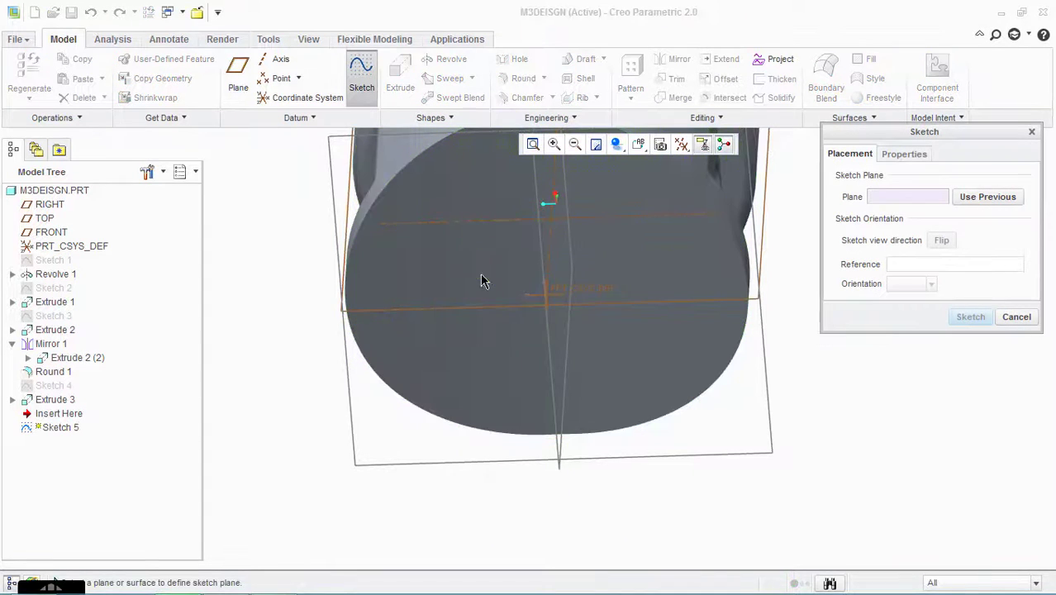
middle_drag(593, 360, 620, 399)
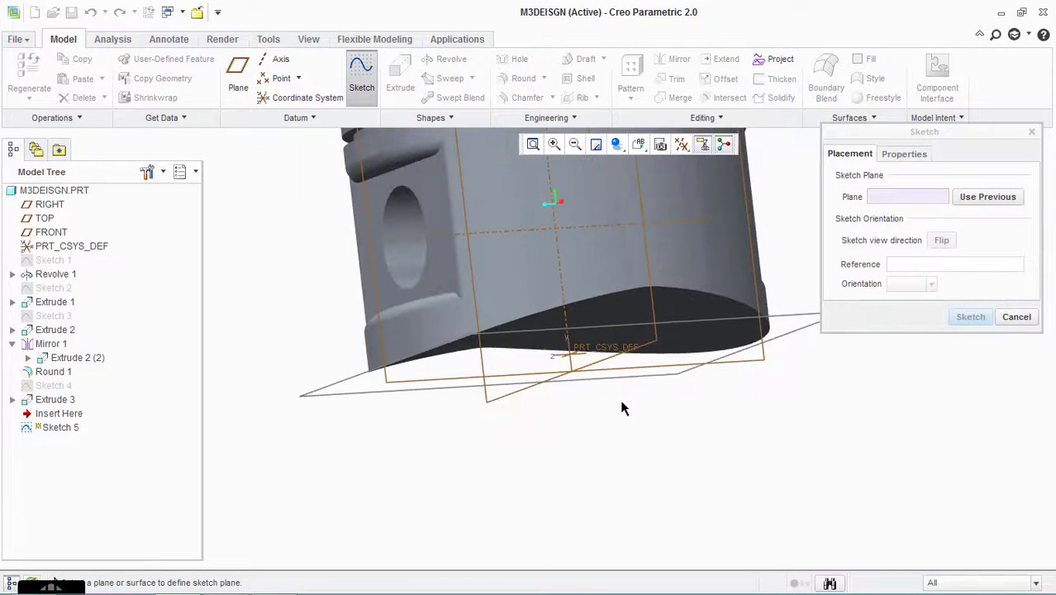
click(449, 390)
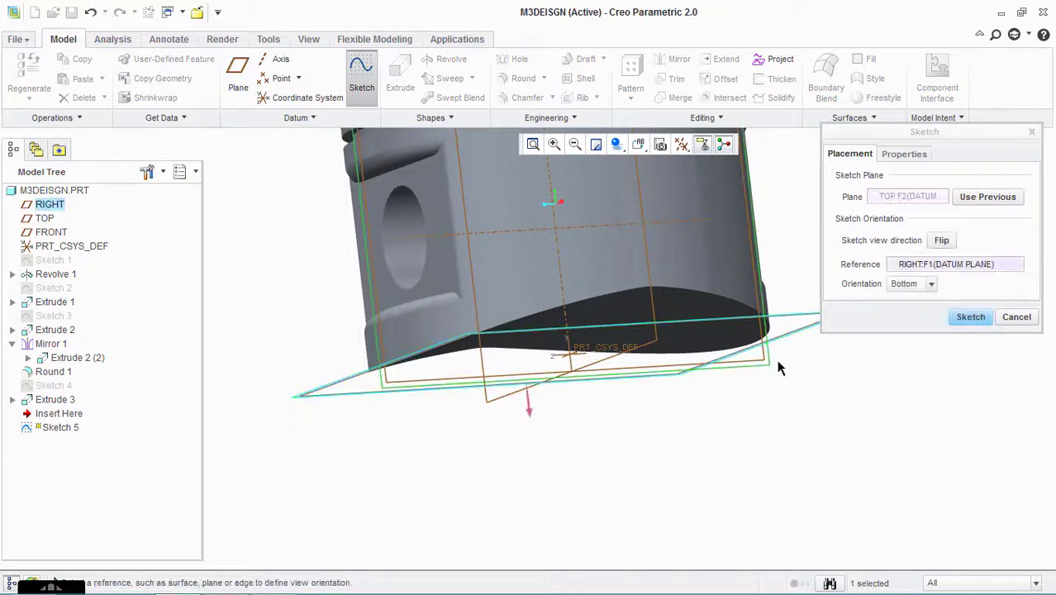
click(970, 317)
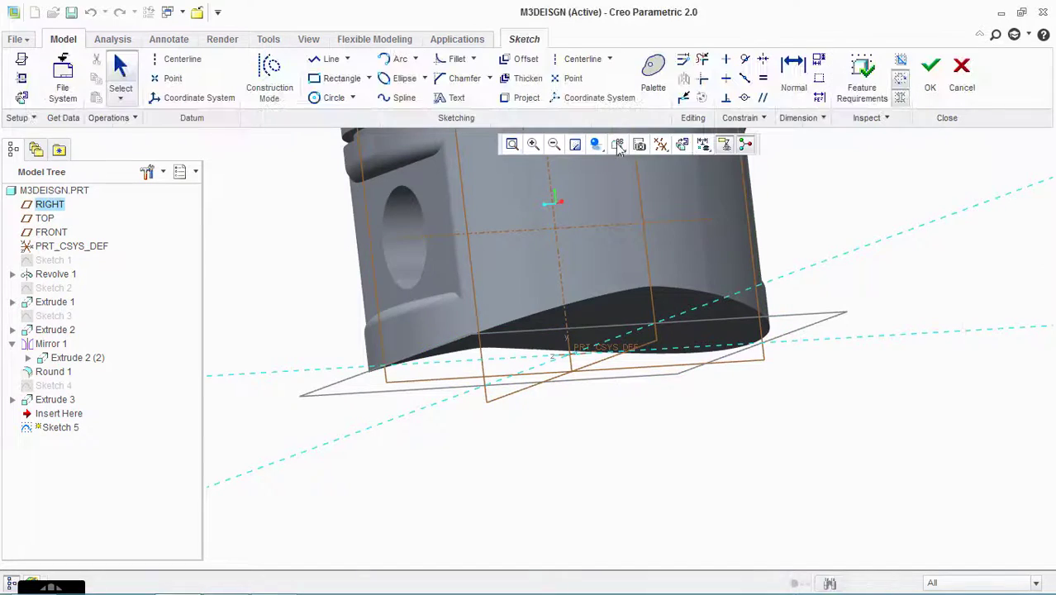
- Orient the sketch view square to the piston's underside using the saved BOTTOM view
click(684, 147)
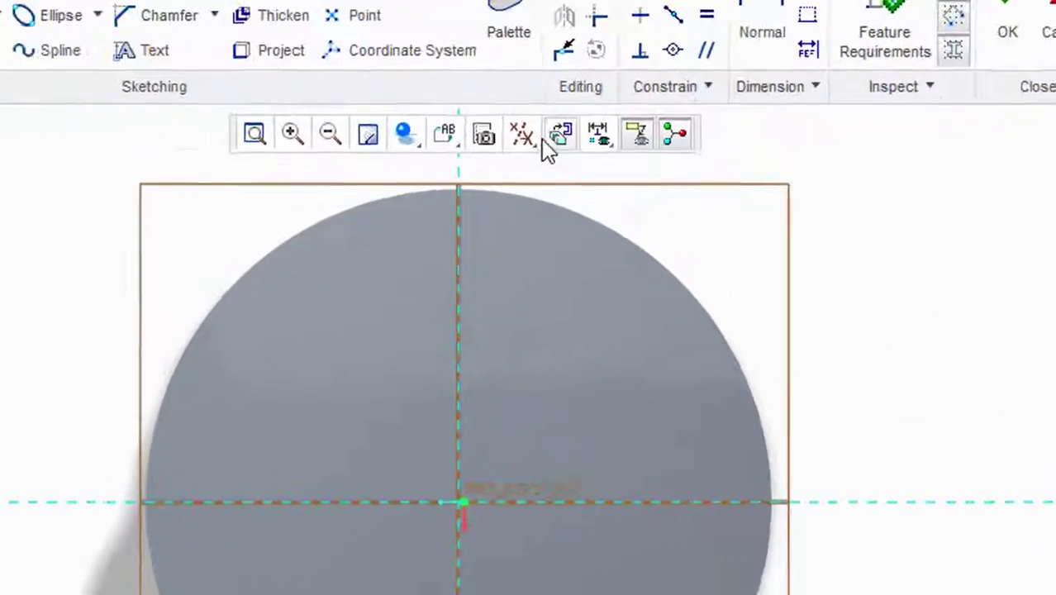
click(526, 142)
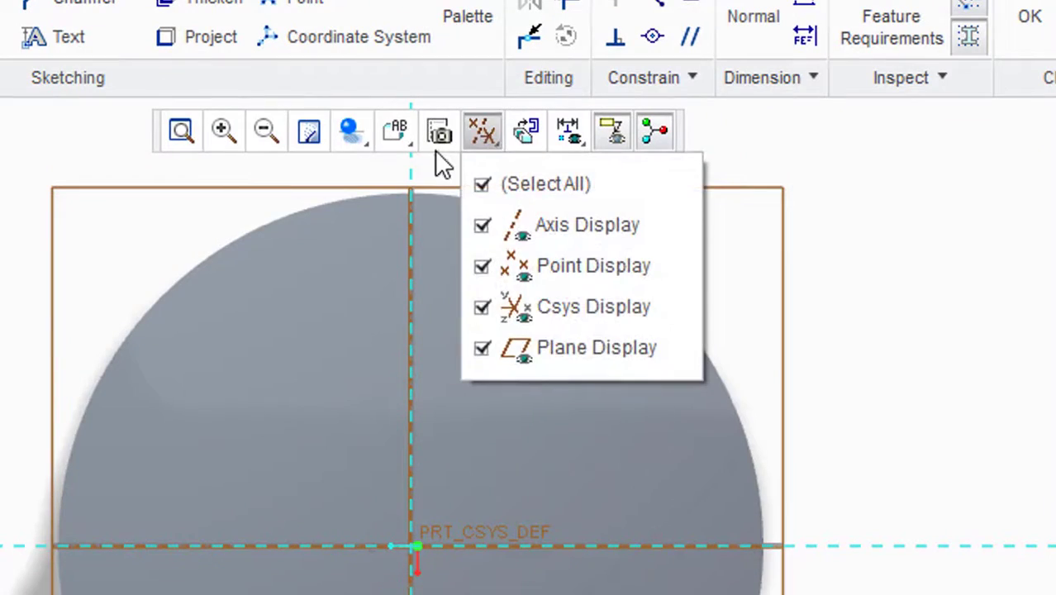
click(400, 145)
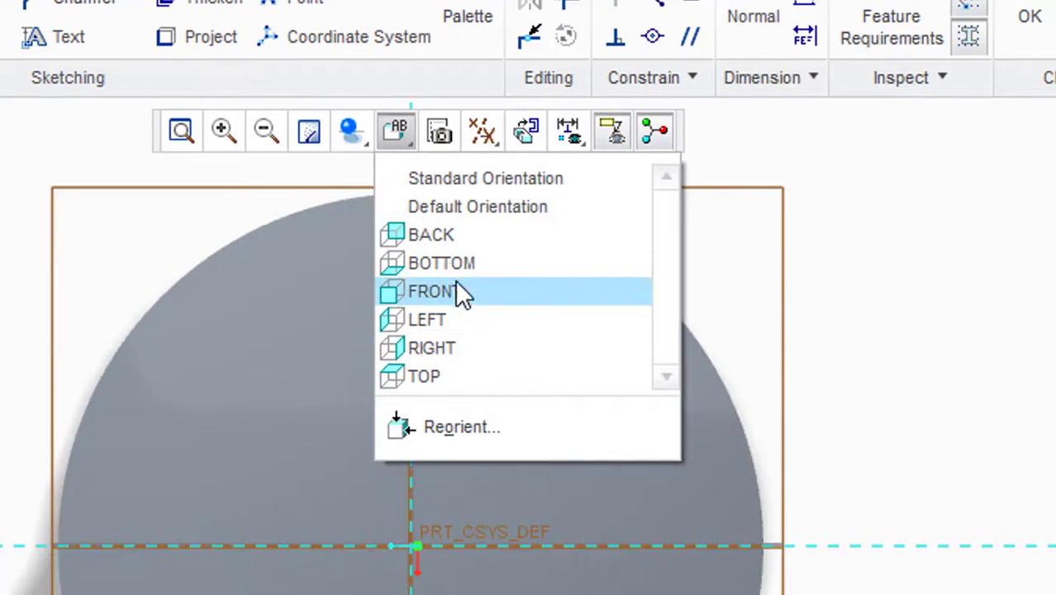
click(454, 289)
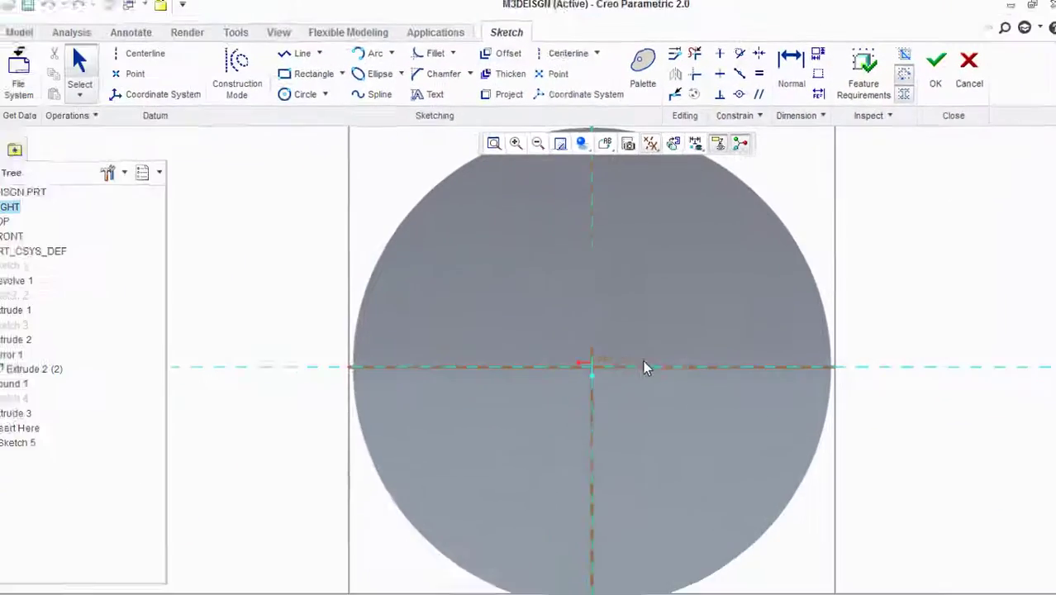
scroll(704, 393, down, 1)
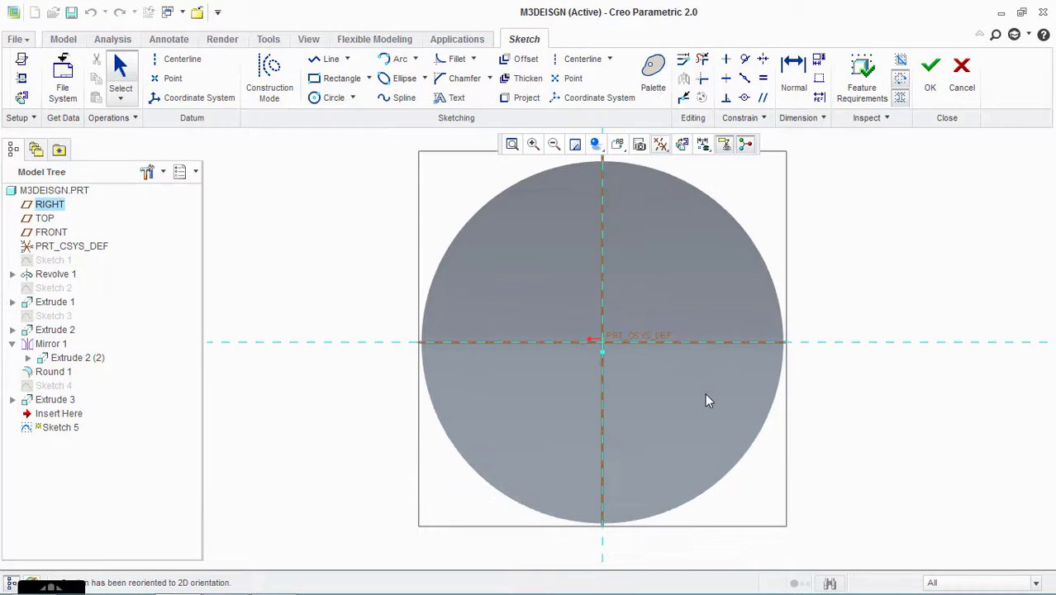
mouse_move(714, 393)
middle_down()
mouse_move(736, 391)
mouse_move(736, 401)
middle_up()
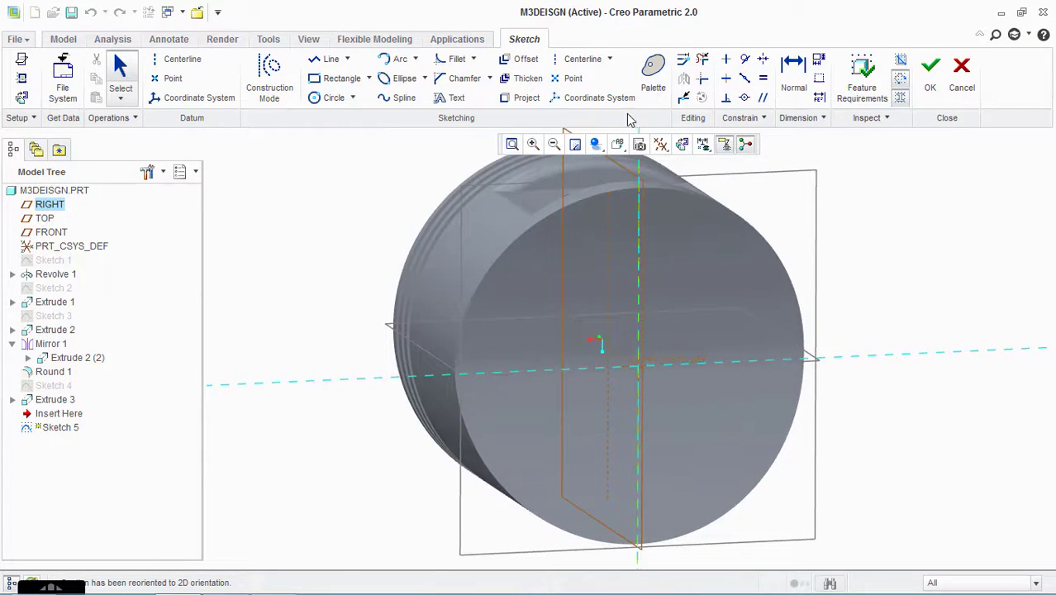
click(625, 144)
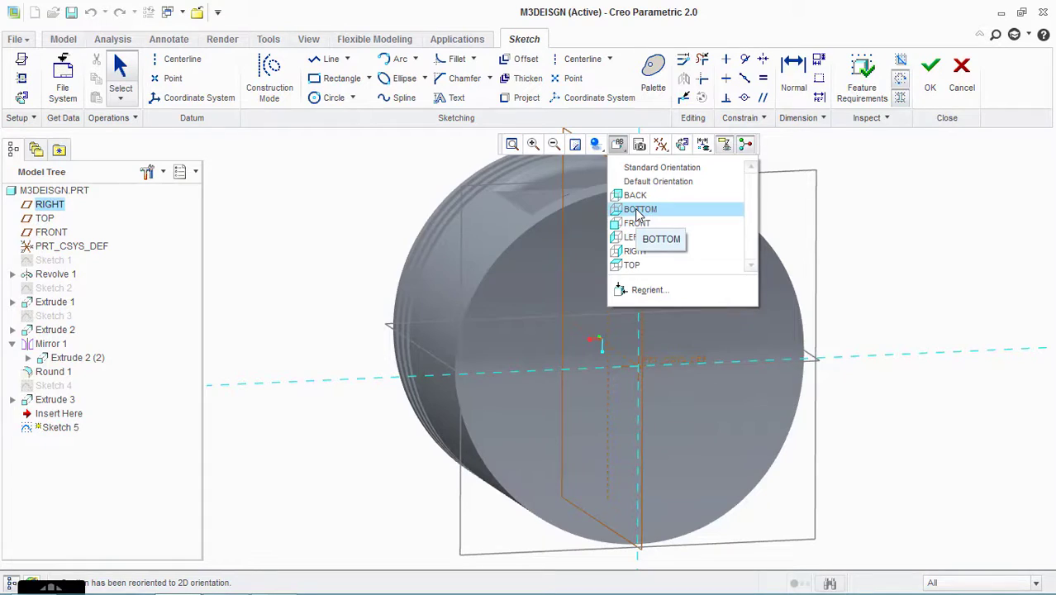
click(639, 210)
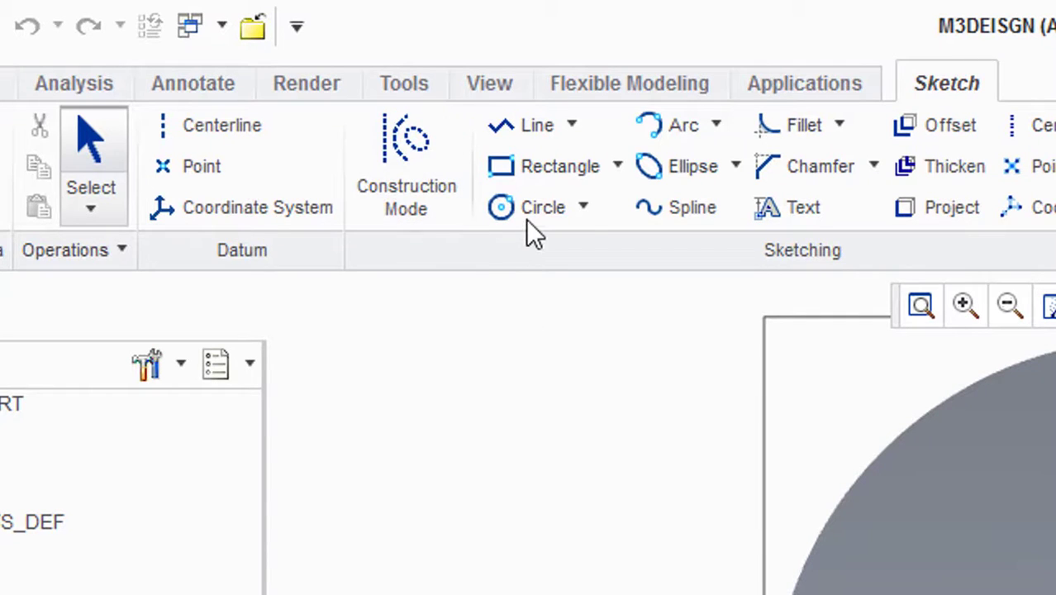
- Sketch a circle concentric with the piston's outer edge and set its diameter to 60
click(583, 206)
click(581, 294)
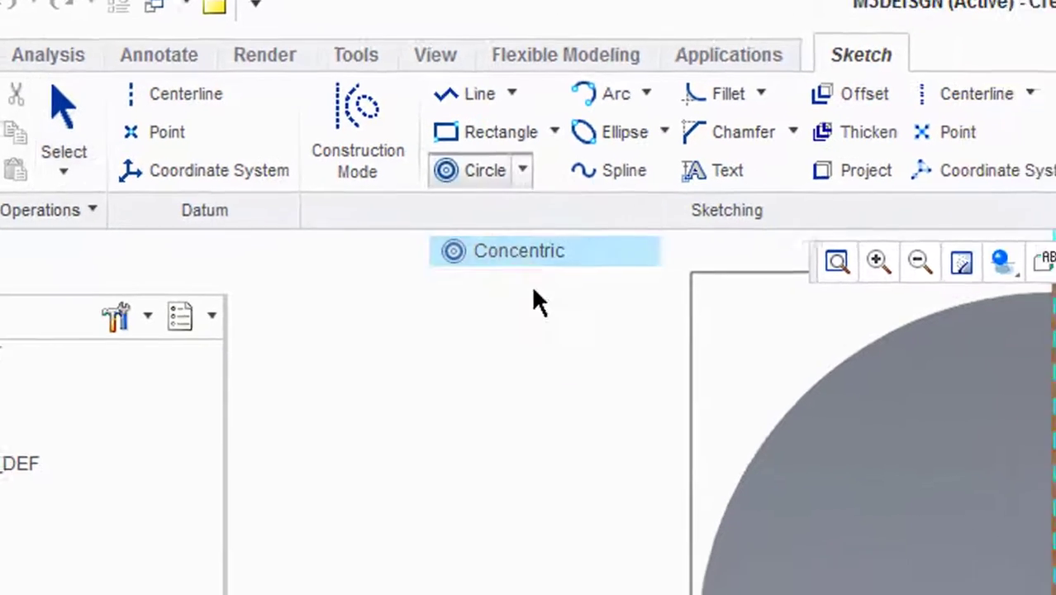
click(408, 188)
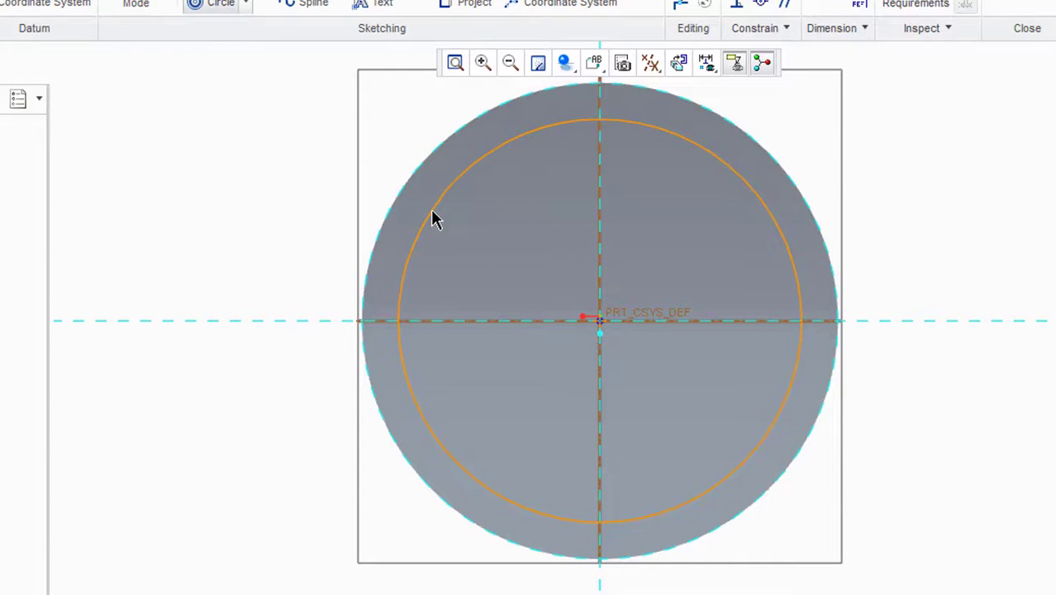
click(437, 216)
middle_click(438, 217)
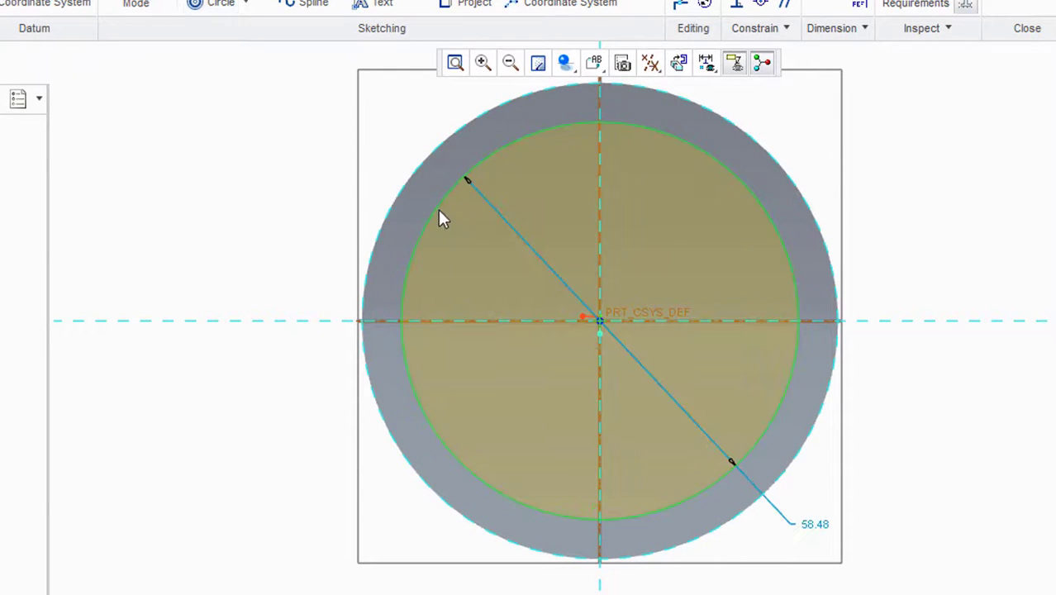
double_click(808, 526)
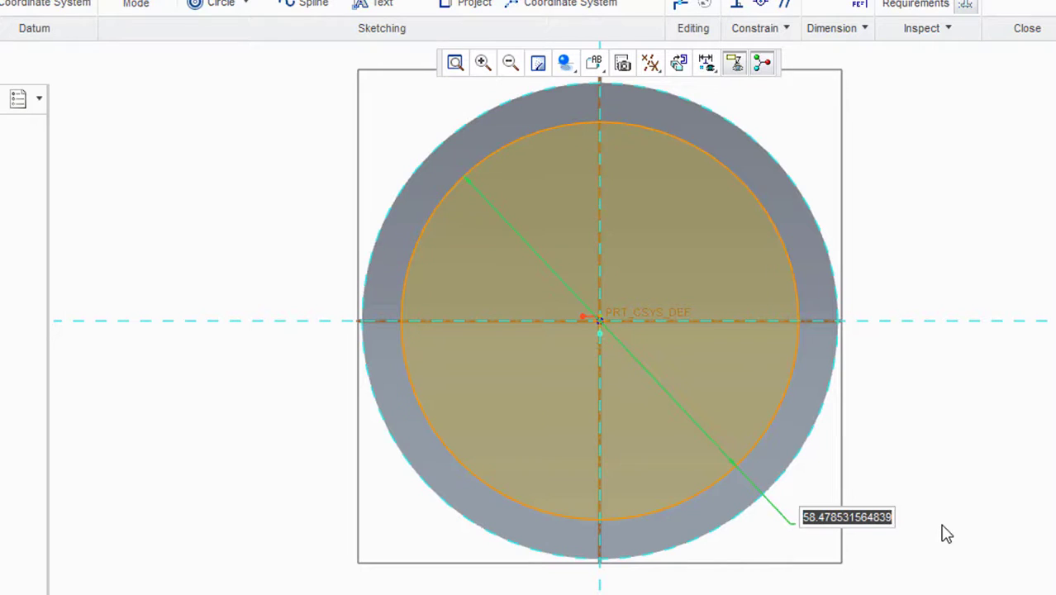
key(BackSpace)
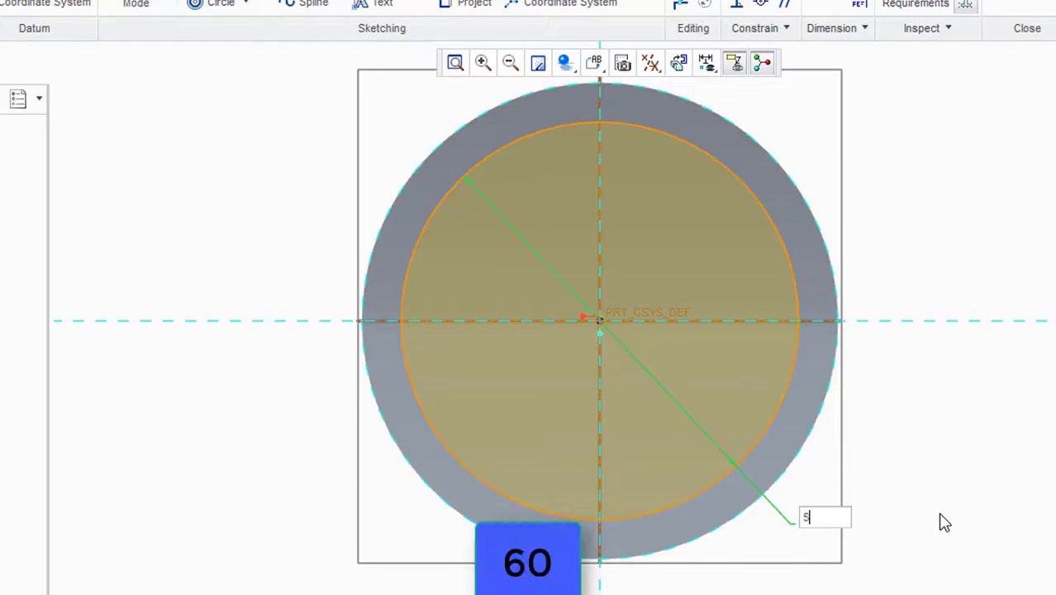
text(60)
key(Return)
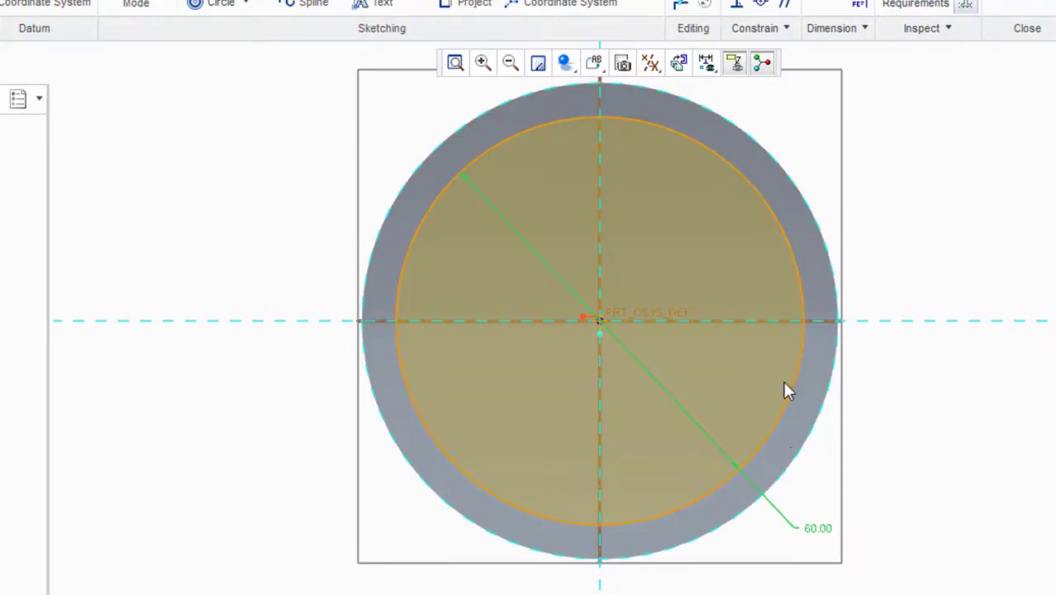
- Draw a horizontal chord about 55.6 long across the 60 diameter circle, above its center
click(331, 54)
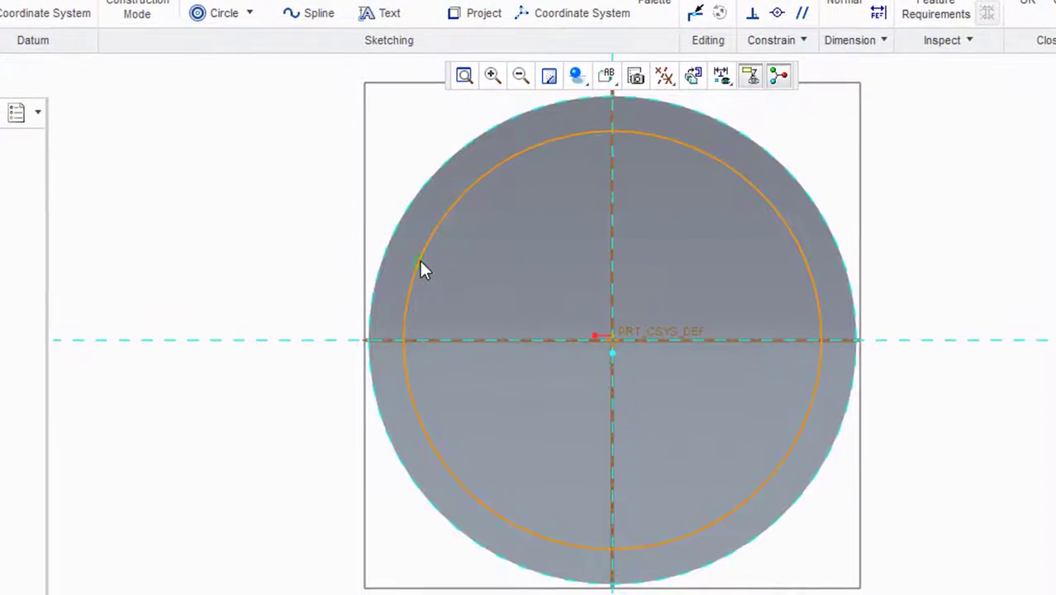
click(418, 260)
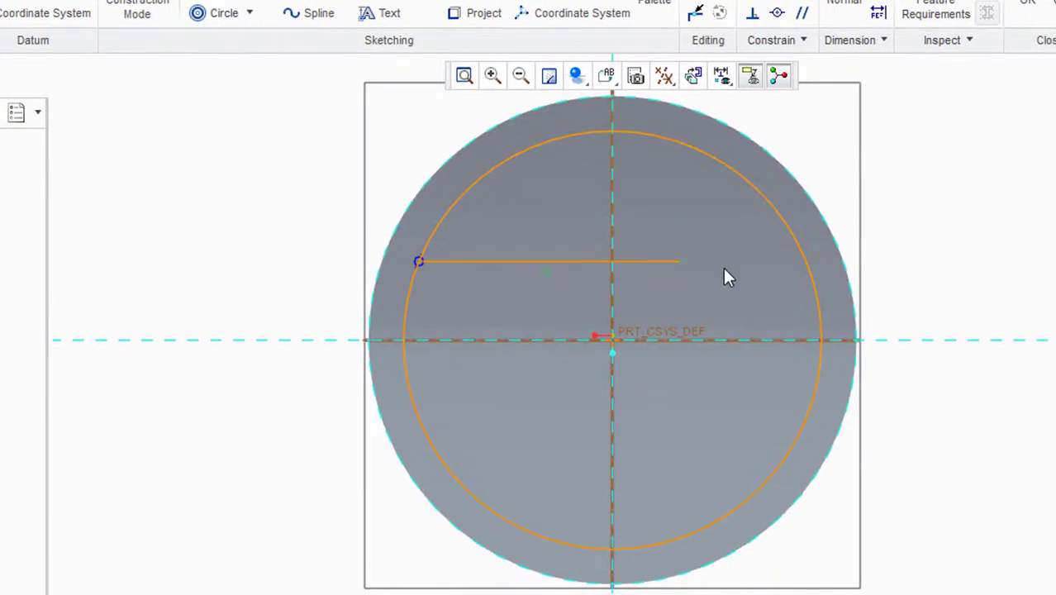
click(806, 263)
middle_click(636, 266)
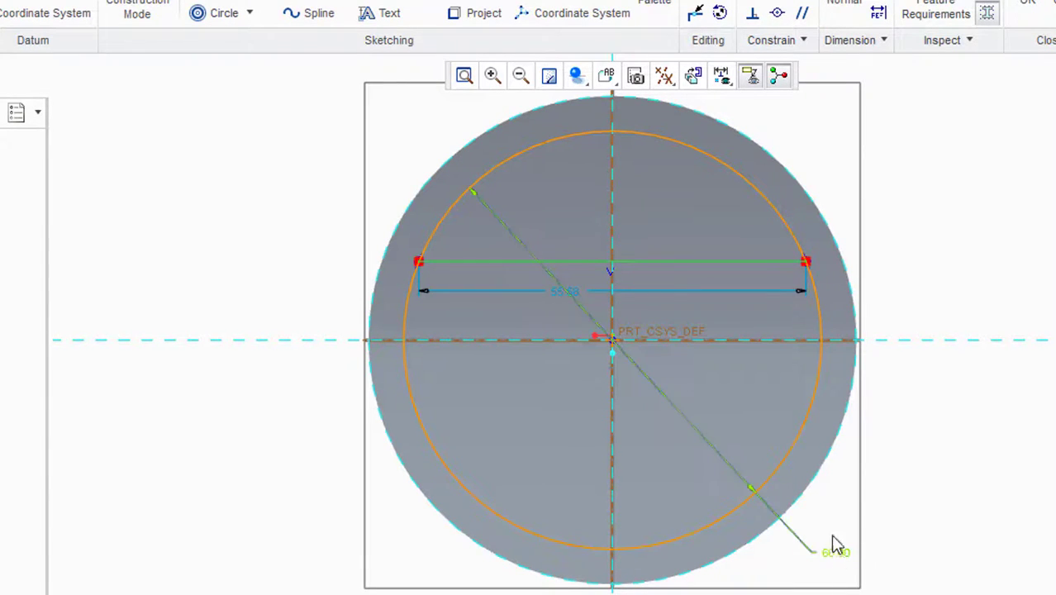
- Set the length of the horizontal chord to 58
double_click(558, 291)
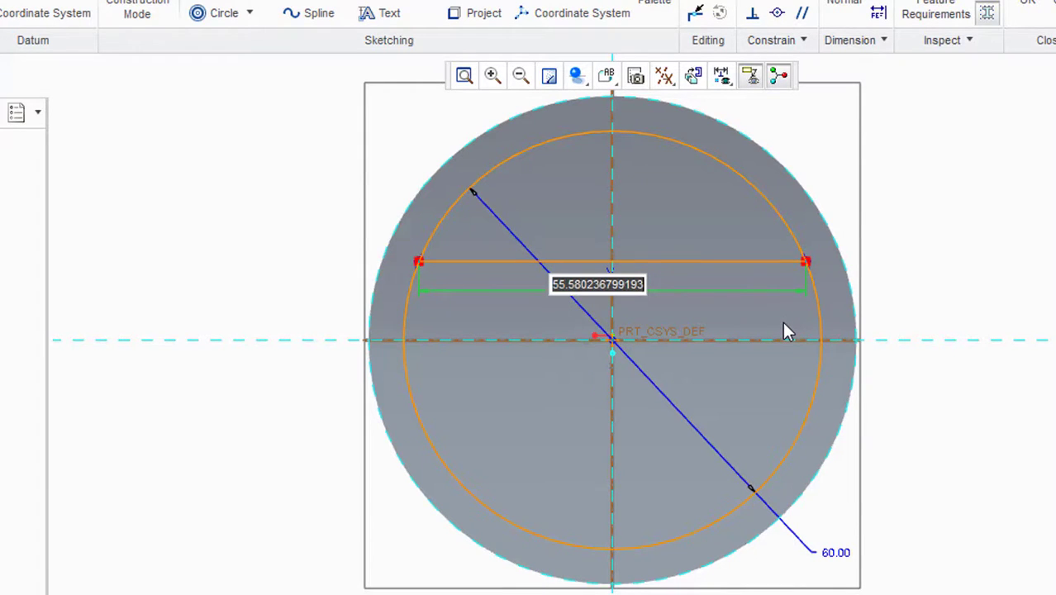
key(BackSpace)
text(5)
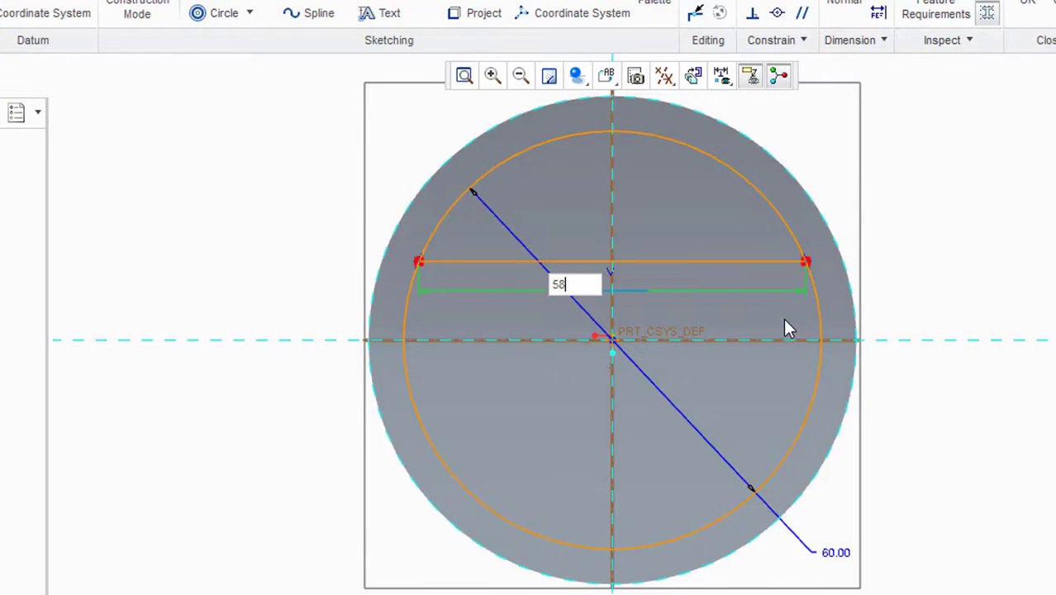
text(8)
key(Return)
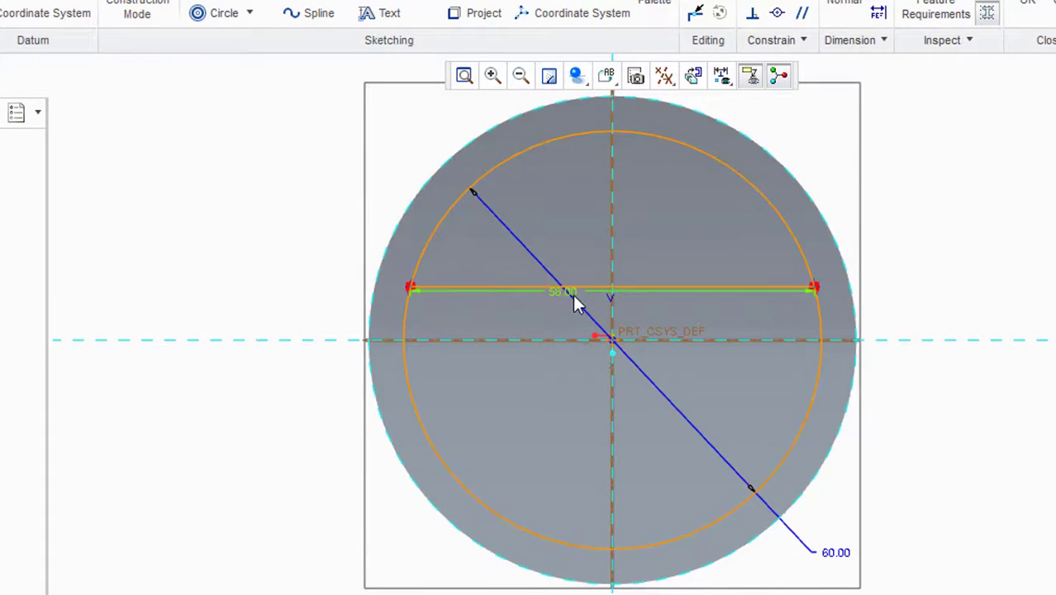
- Set the length of the horizontal chord to 56
double_click(576, 302)
text(5)
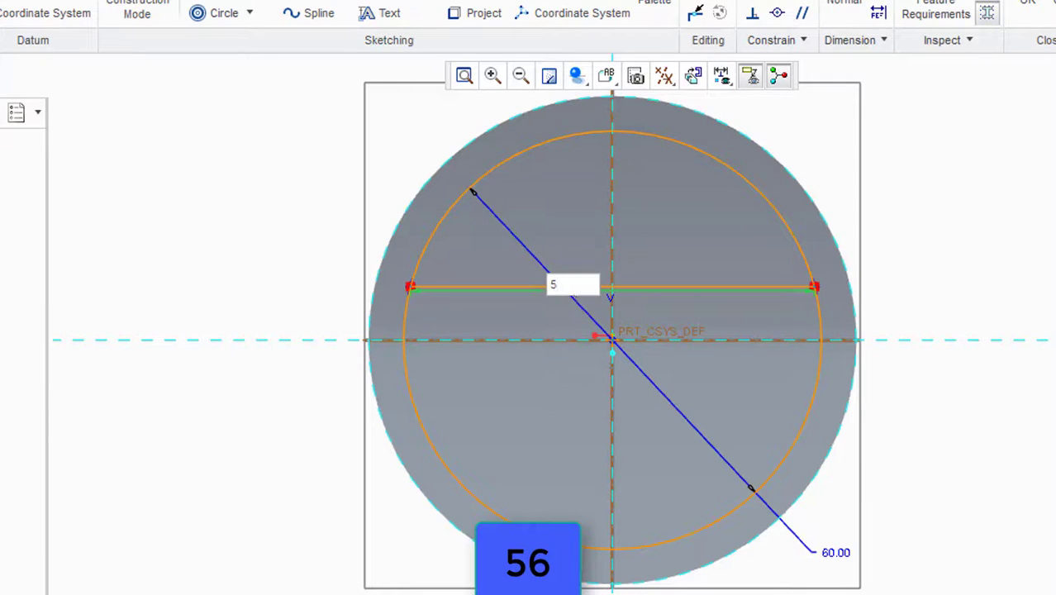
text(6)
key(Return)
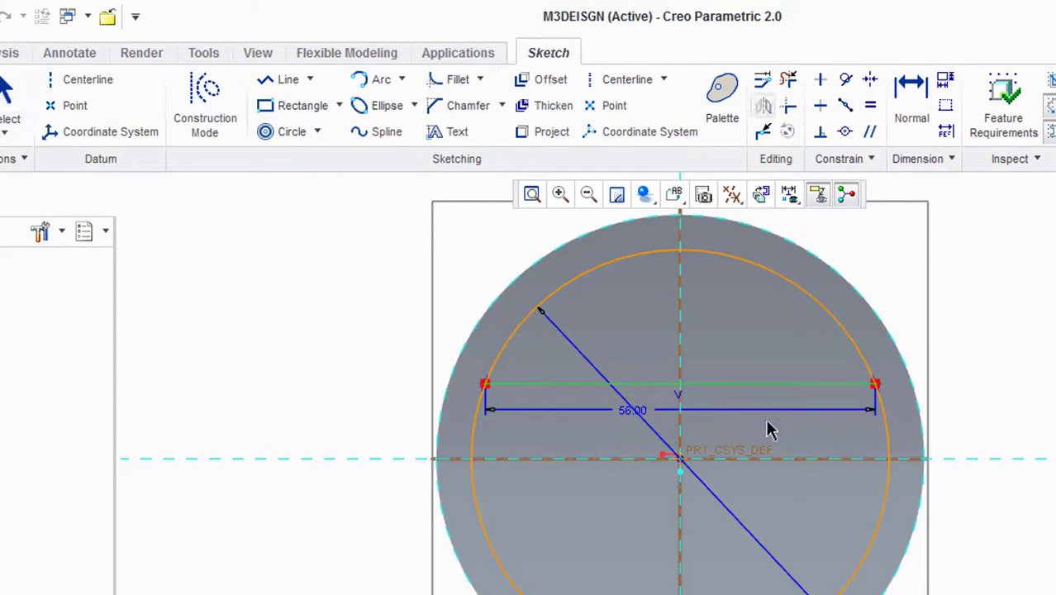
- Add a horizontal centerline through the circle's center and mirror the chord about it
click(76, 80)
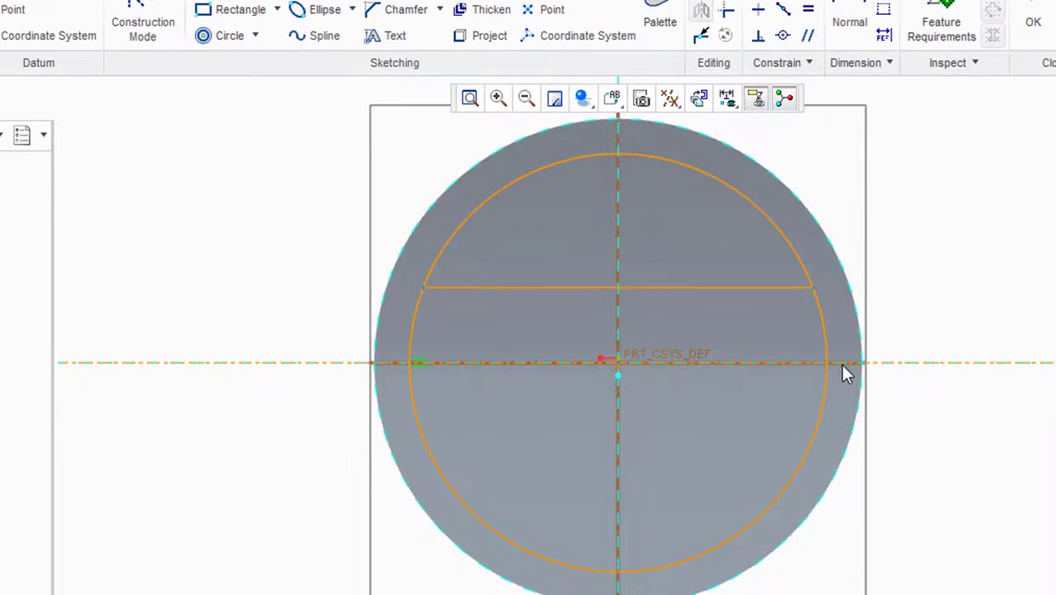
click(842, 363)
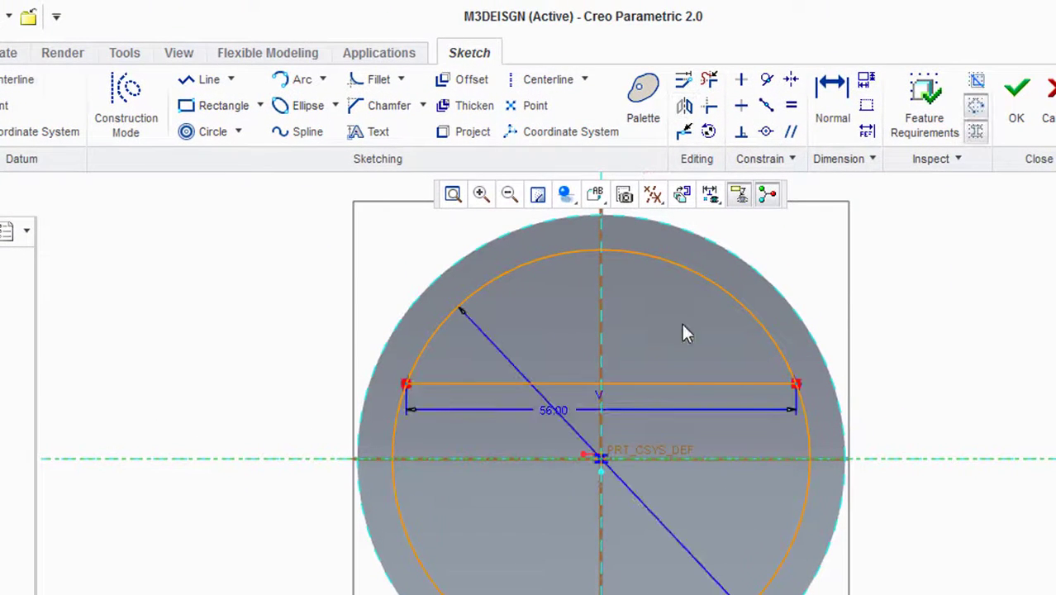
click(685, 382)
click(695, 460)
click(684, 383)
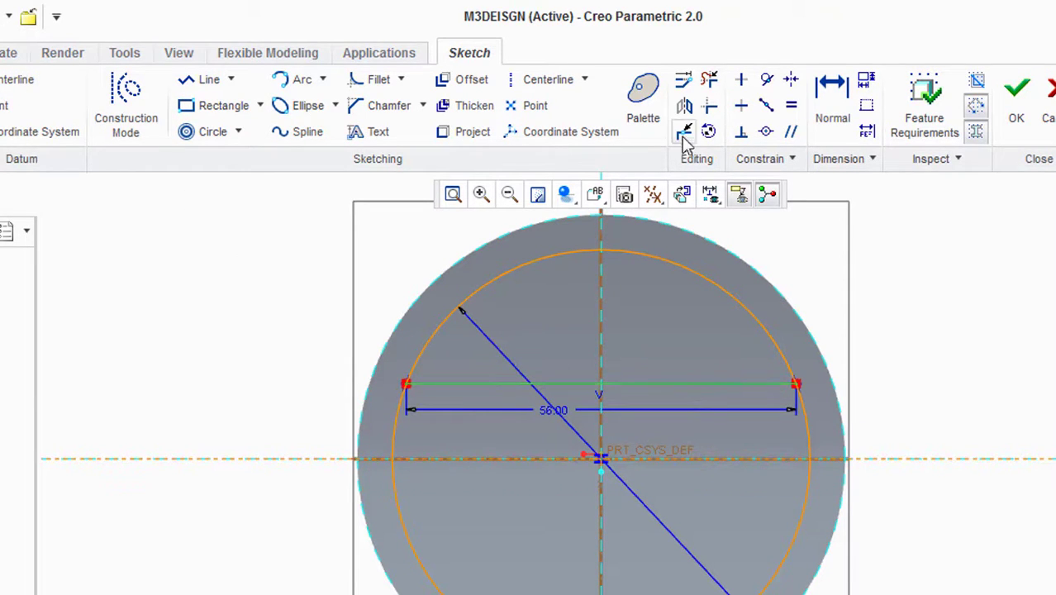
click(683, 111)
click(690, 459)
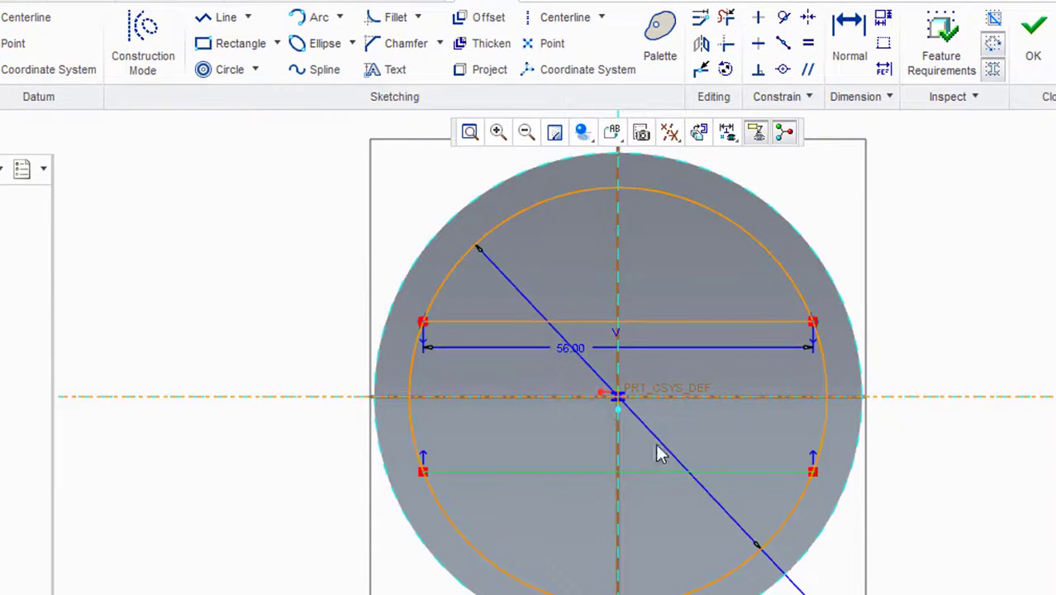
- Set the length of the upper horizontal chord in the underside sketch to 58
double_click(568, 349)
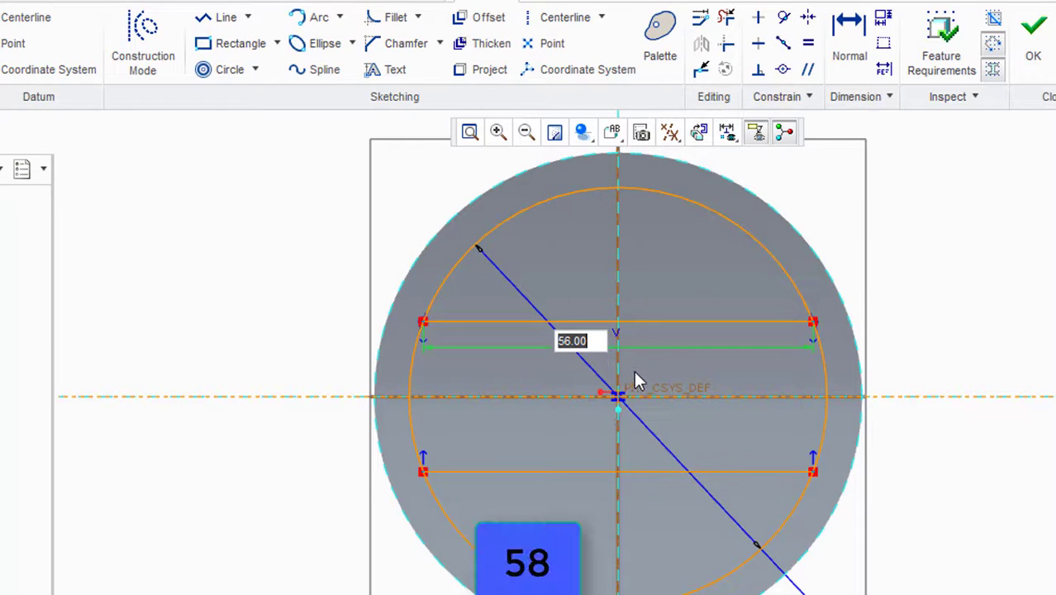
text(5)
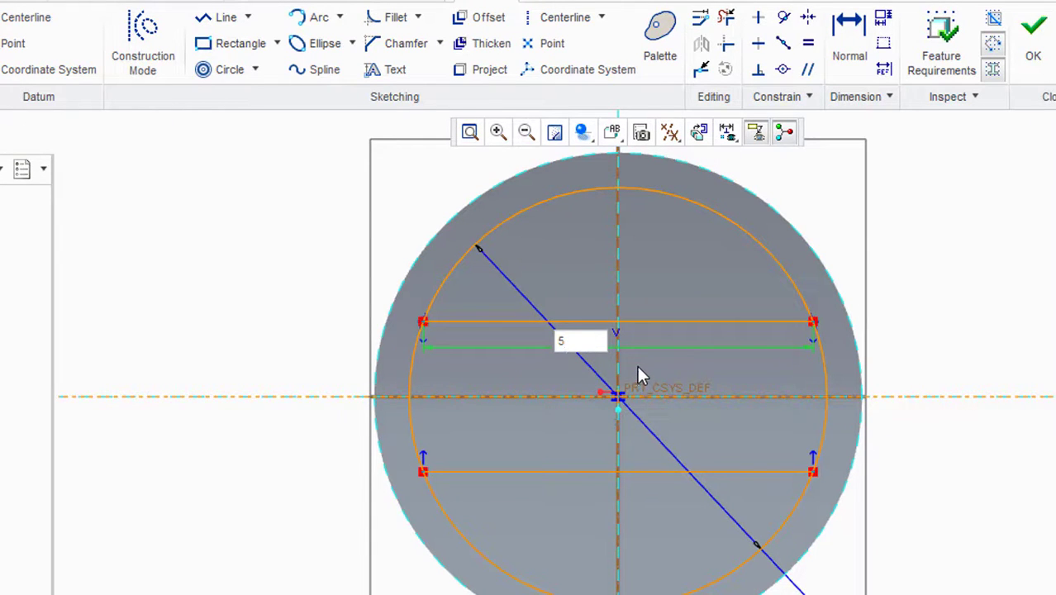
text(8)
key(Return)
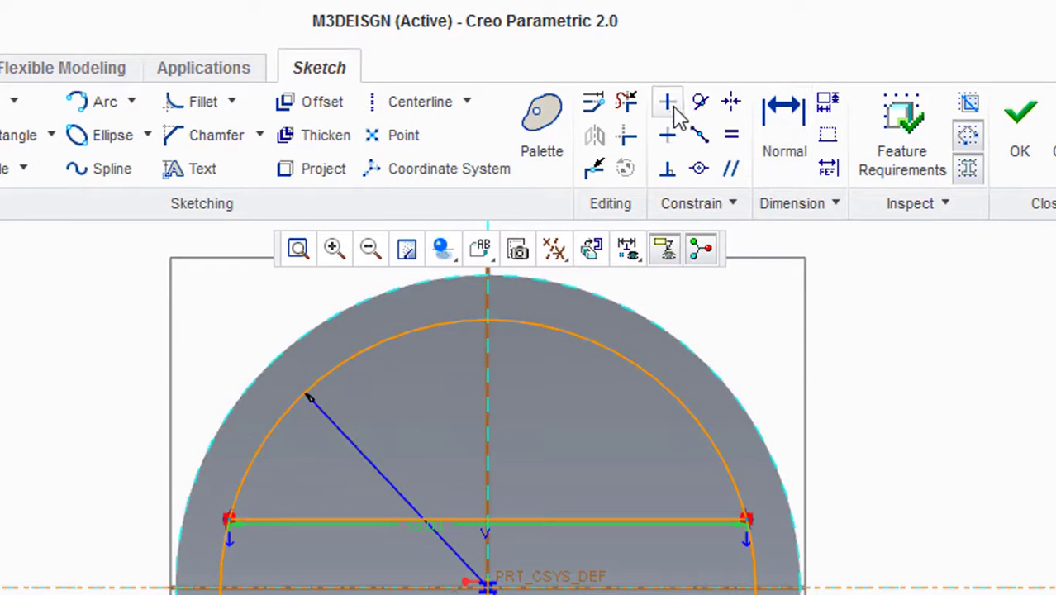
- Trim the circle's arcs above the upper chord and below the lower chord, leaving a closed slot profile, and finish the sketch
click(627, 101)
drag(687, 358, 339, 329)
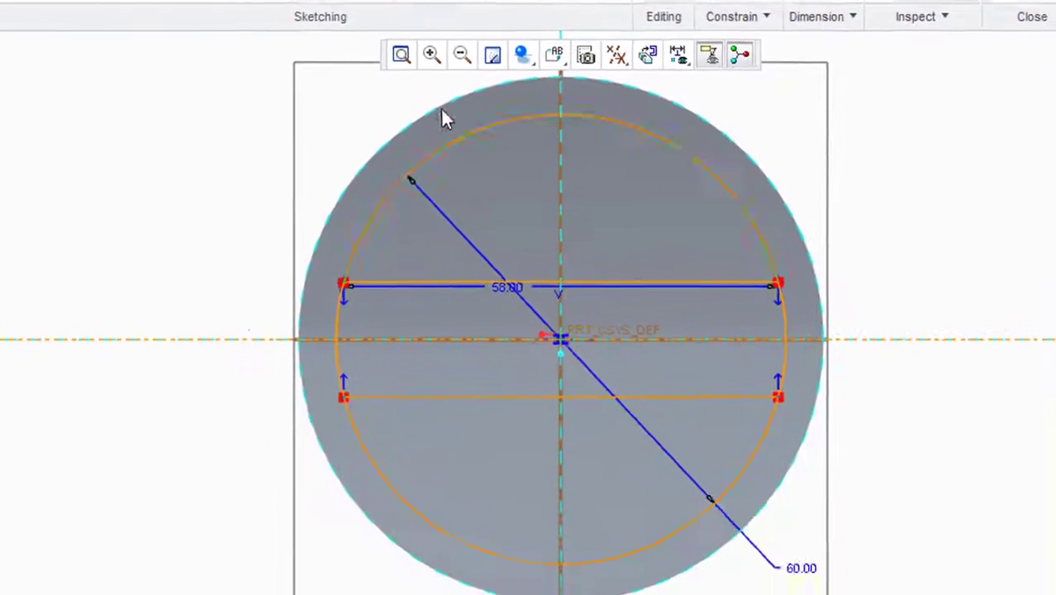
mouse_move(793, 583)
mouse_down()
mouse_move(606, 525)
mouse_move(461, 584)
mouse_up()
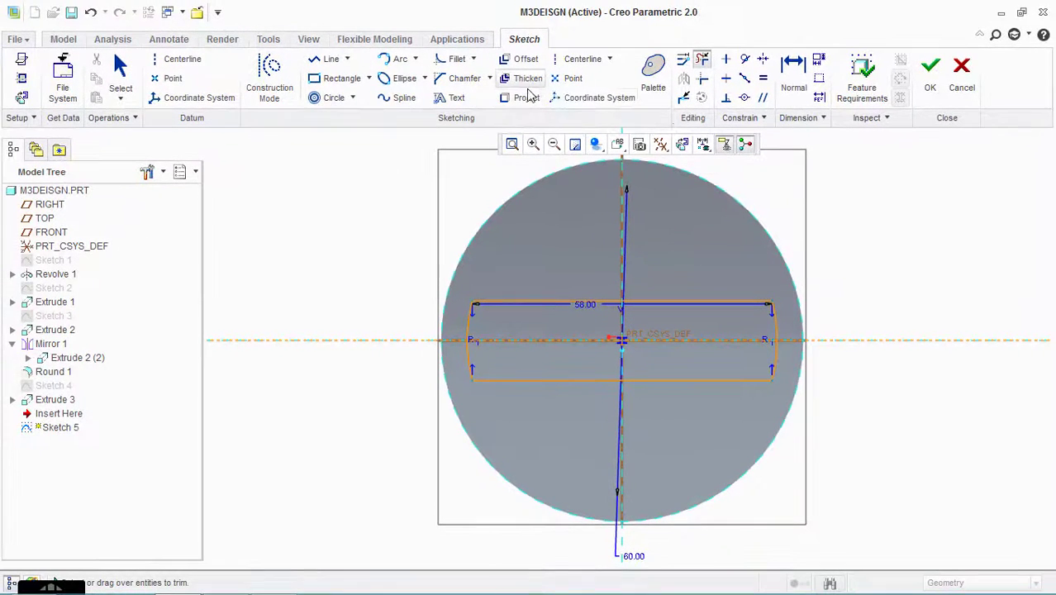
click(928, 76)
- Extrude the slot sketch into the piston's underside as a material-removing cut with a depth of 35
click(401, 73)
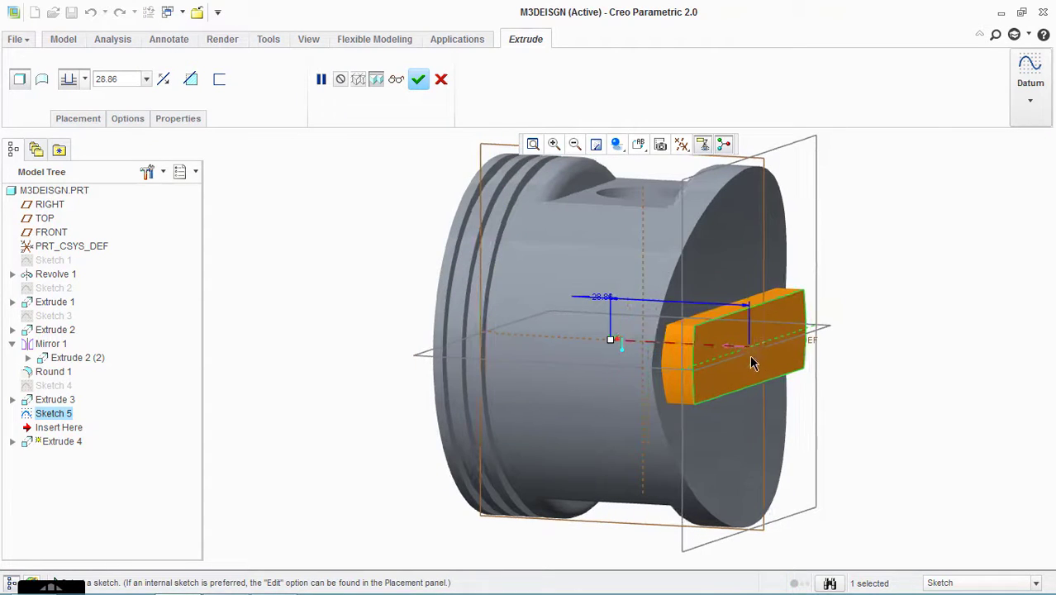
drag(735, 343, 649, 334)
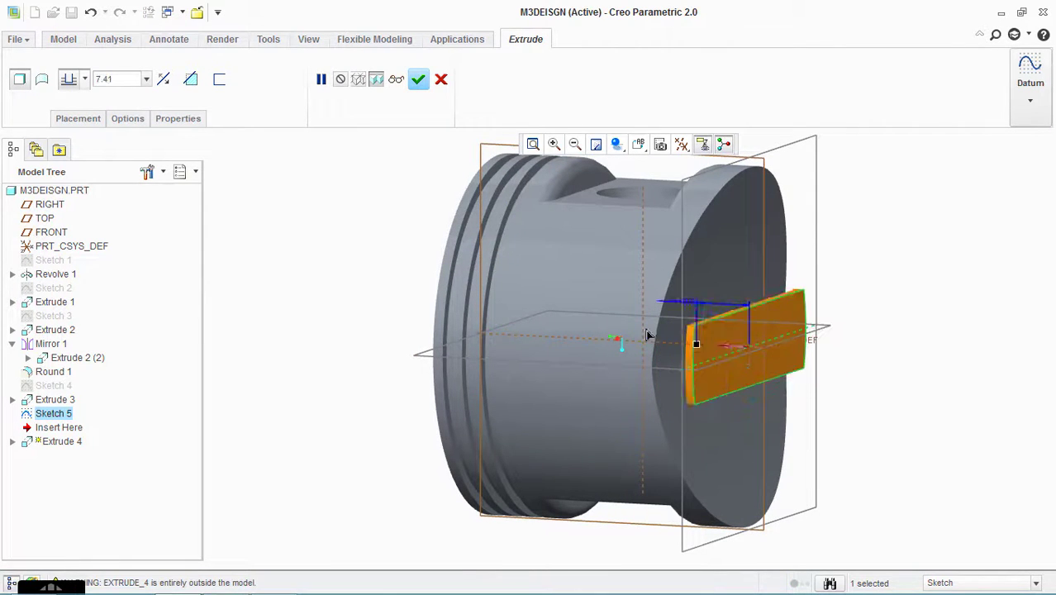
click(189, 82)
middle_drag(738, 322, 654, 354)
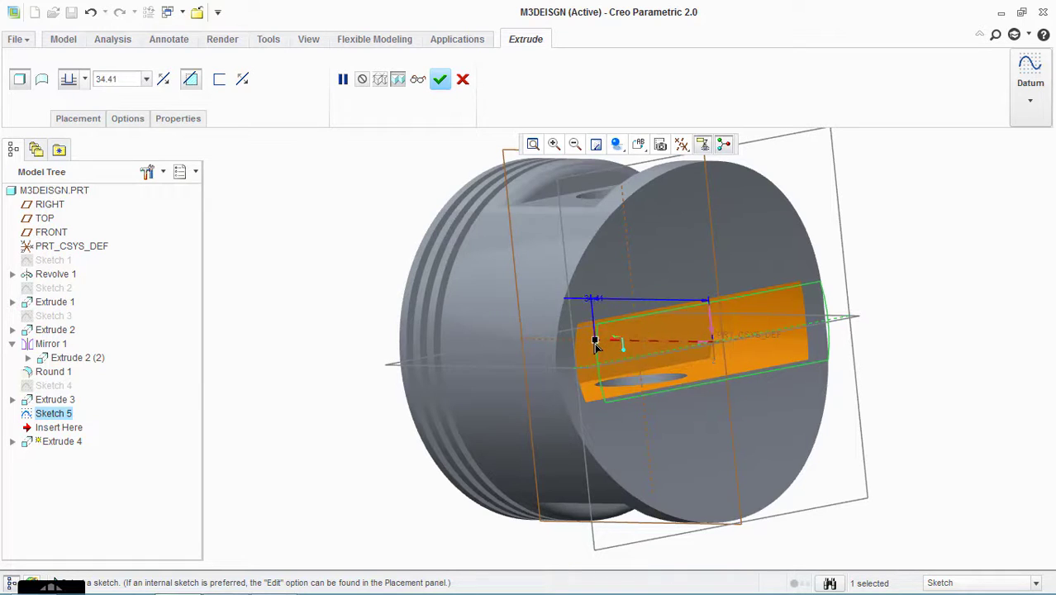
middle_drag(582, 342, 718, 307)
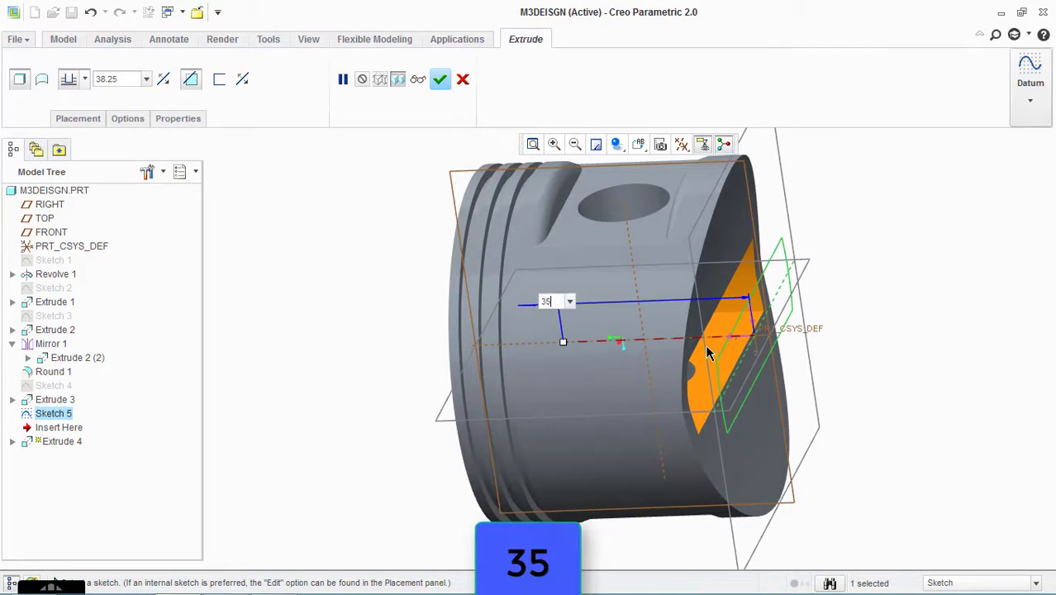
middle_drag(708, 353, 543, 205)
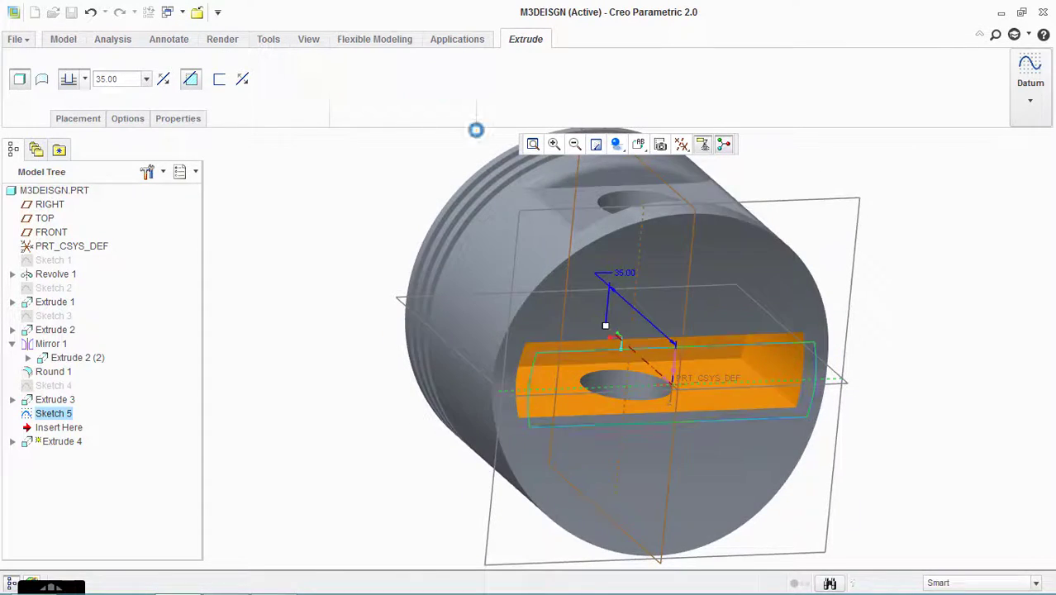
click(441, 80)
middle_drag(892, 328, 863, 330)
scroll(940, 324, up, 2)
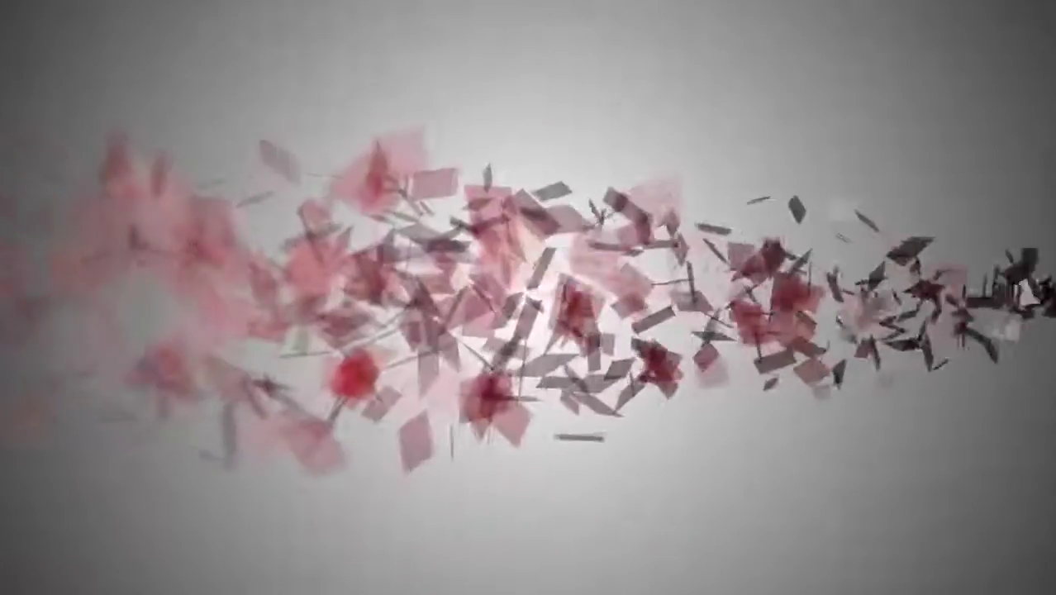